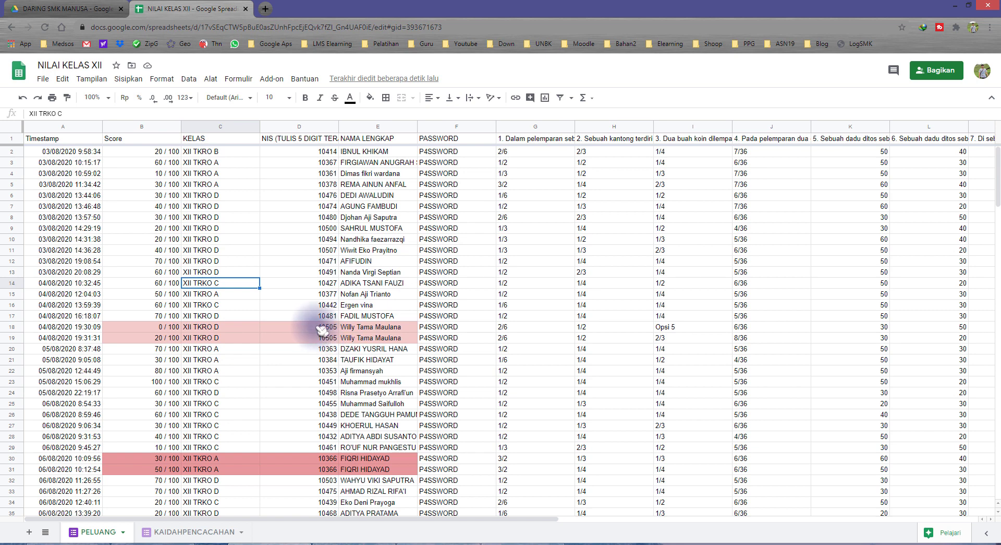
- Examine the highlighted repeat submissions in rows 18 and 19 of the PELUANG sheet and look over the other highlighted rows
drag(312, 326, 364, 330)
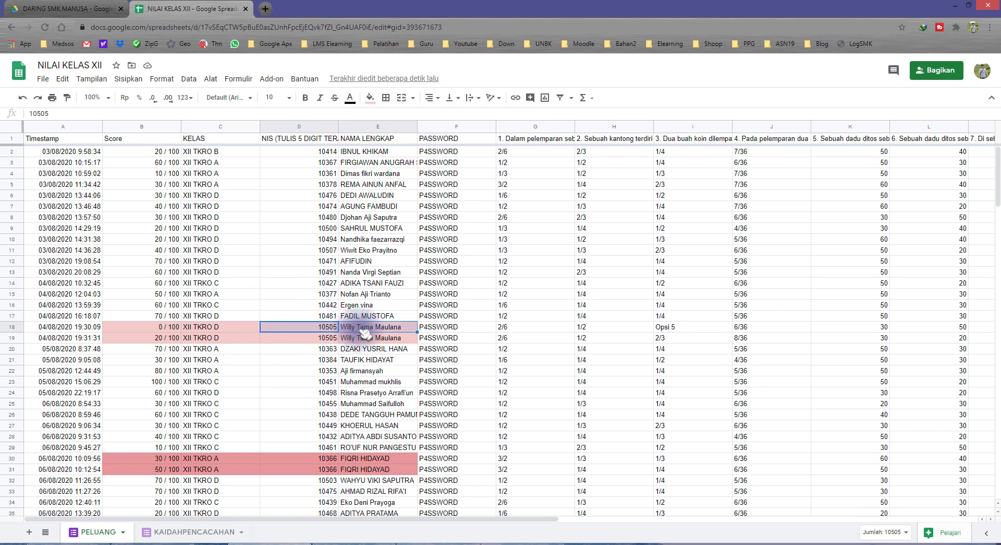
click(301, 326)
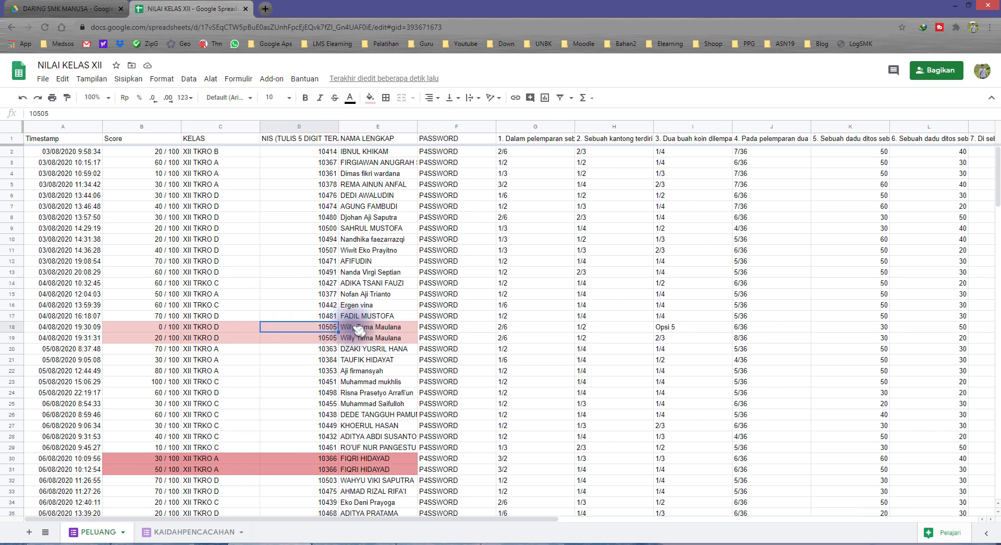
click(359, 328)
click(457, 329)
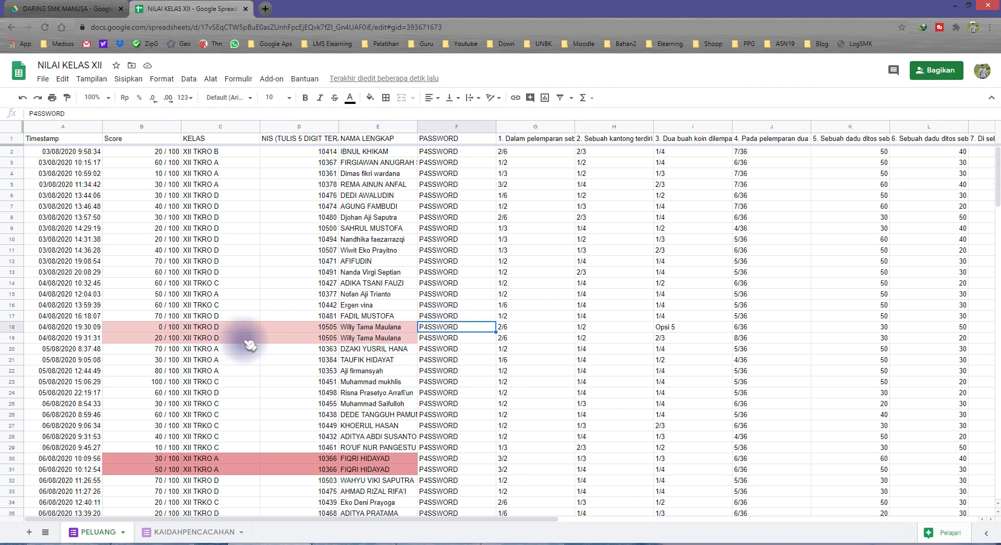
scroll(297, 355, down, 3)
scroll(302, 358, down, 6)
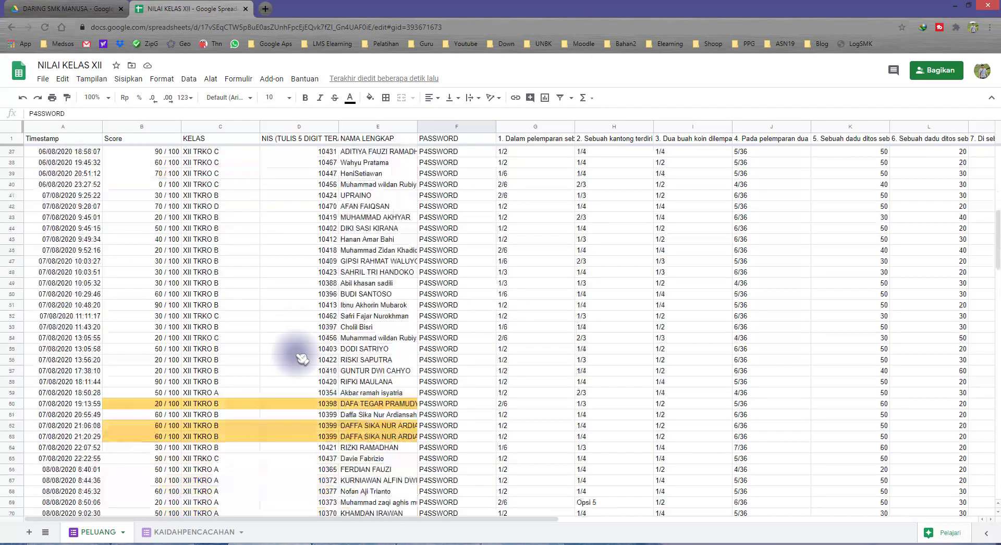
scroll(302, 357, up, 9)
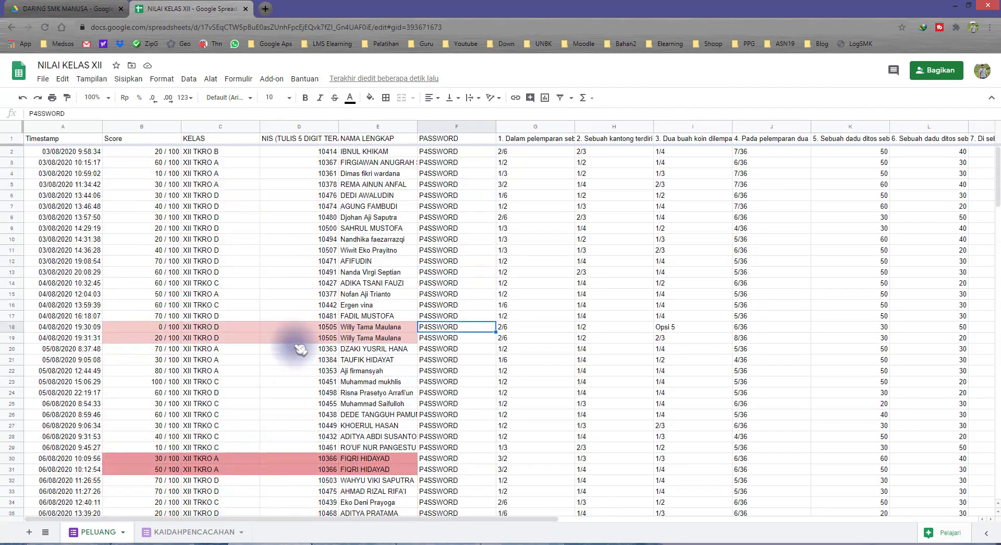
- Set the sheet's zoom to 150%
click(93, 97)
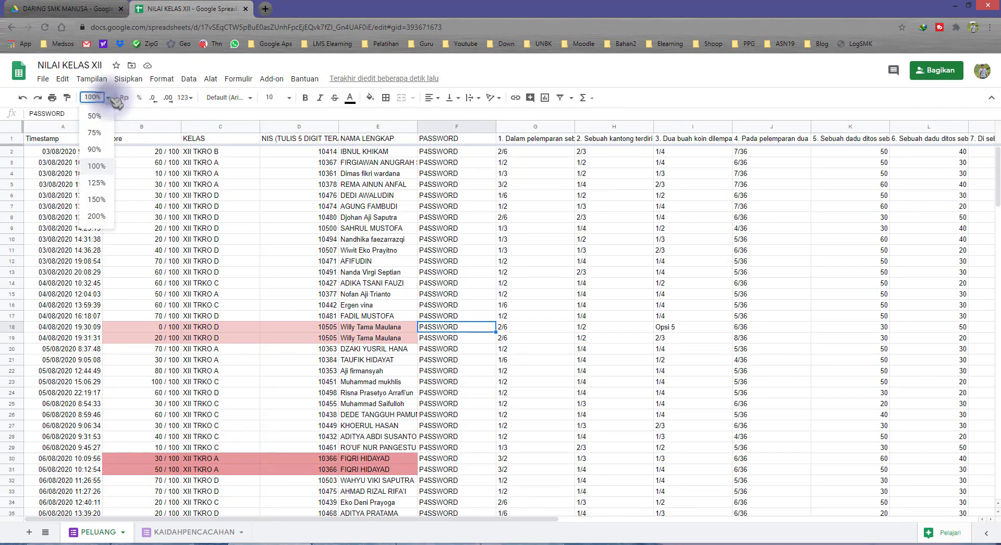
click(97, 199)
scroll(313, 308, down, 2)
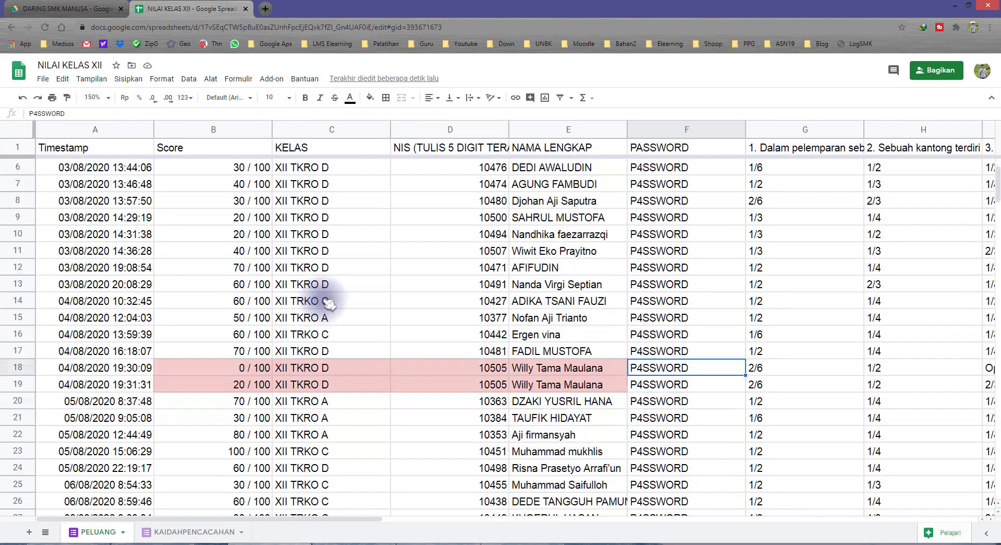
scroll(324, 302, down, 2)
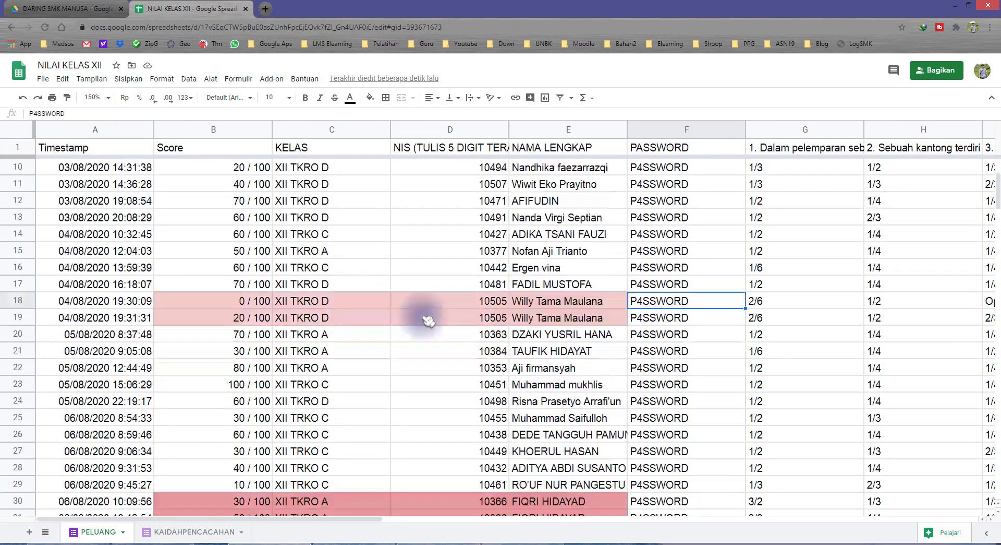
- Compare the name, NIS, class and score of the two highlighted submissions in rows 18 and 19
click(546, 306)
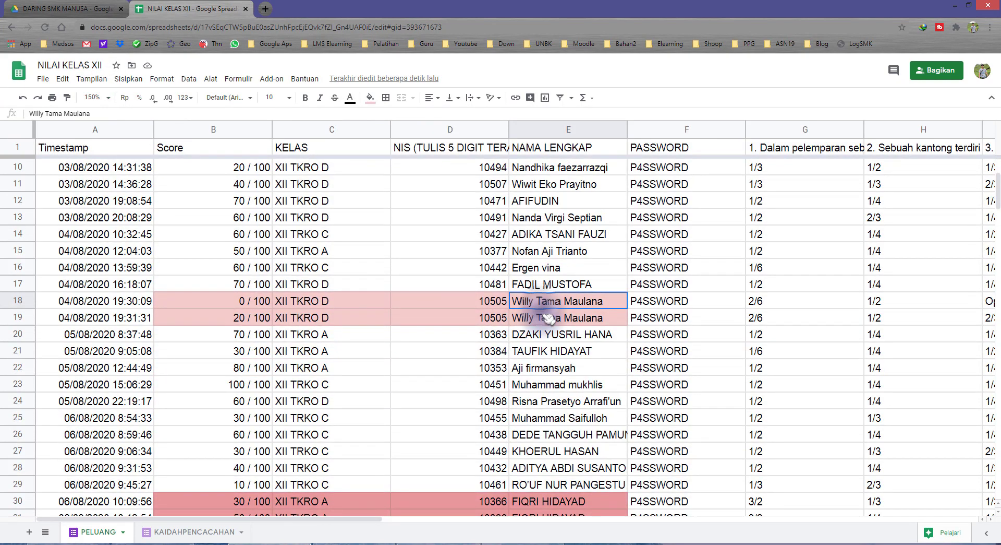
click(448, 304)
drag(447, 308, 447, 314)
drag(525, 302, 525, 315)
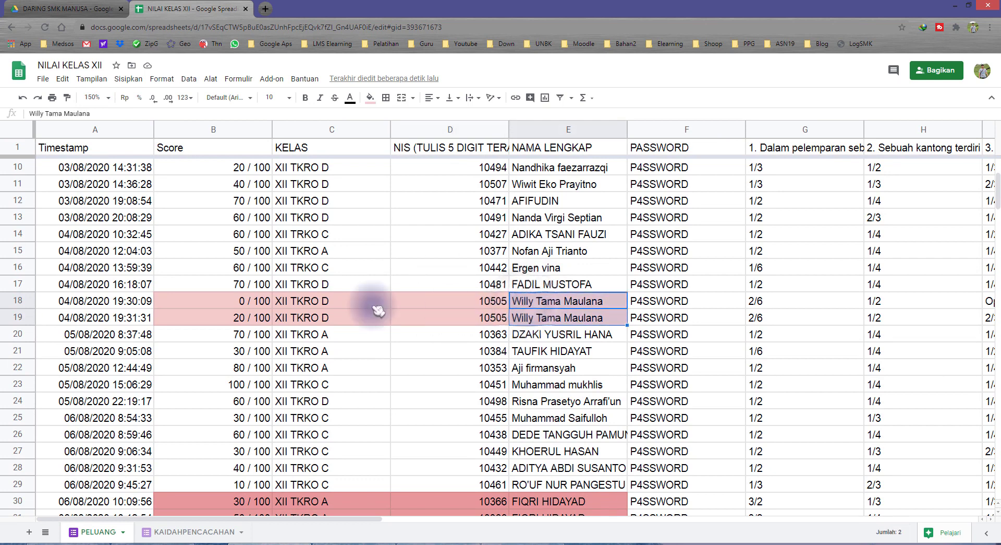
drag(322, 303, 323, 314)
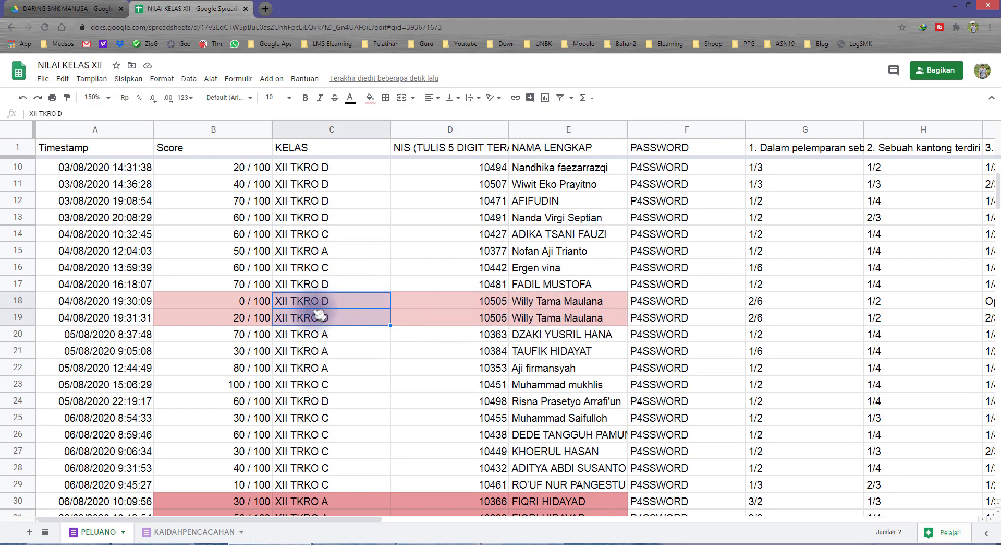
drag(245, 307, 246, 320)
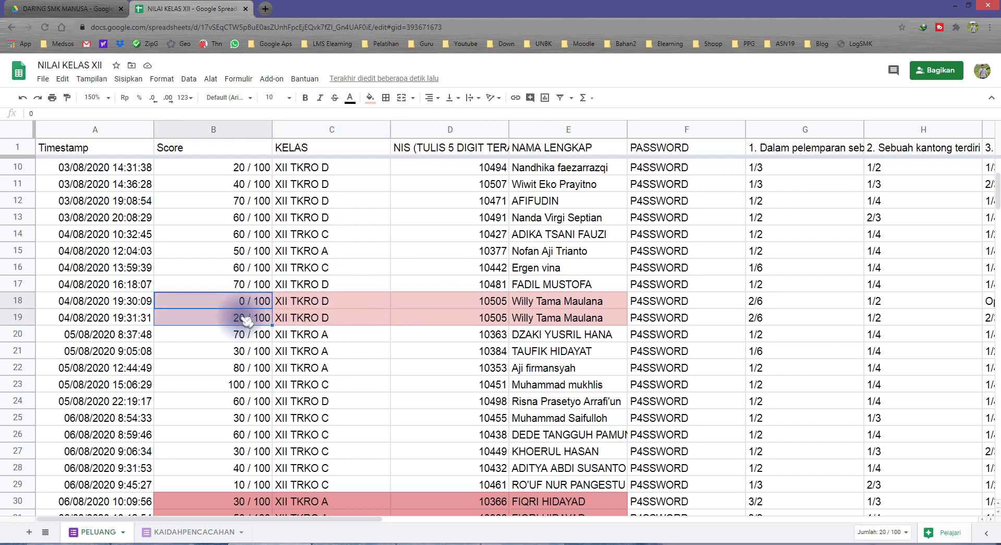
click(255, 305)
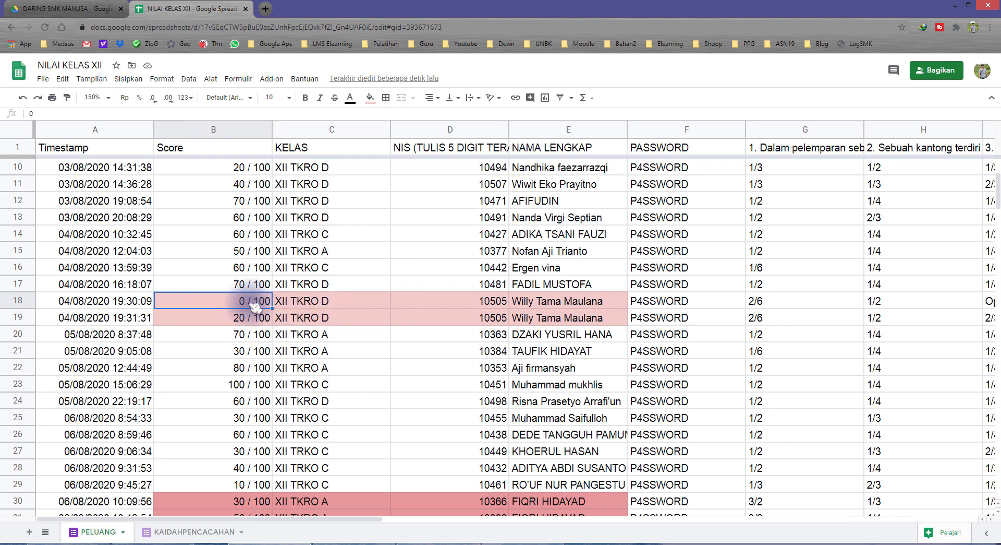
click(245, 319)
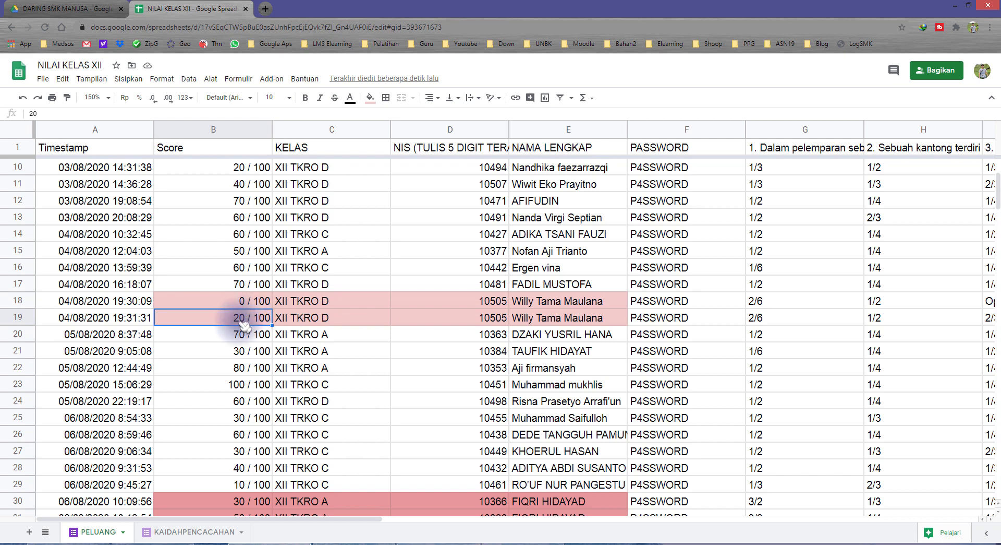
- Compare the name, score, NIS and class of the highlighted submissions in rows 30 and 31
scroll(351, 324, down, 4)
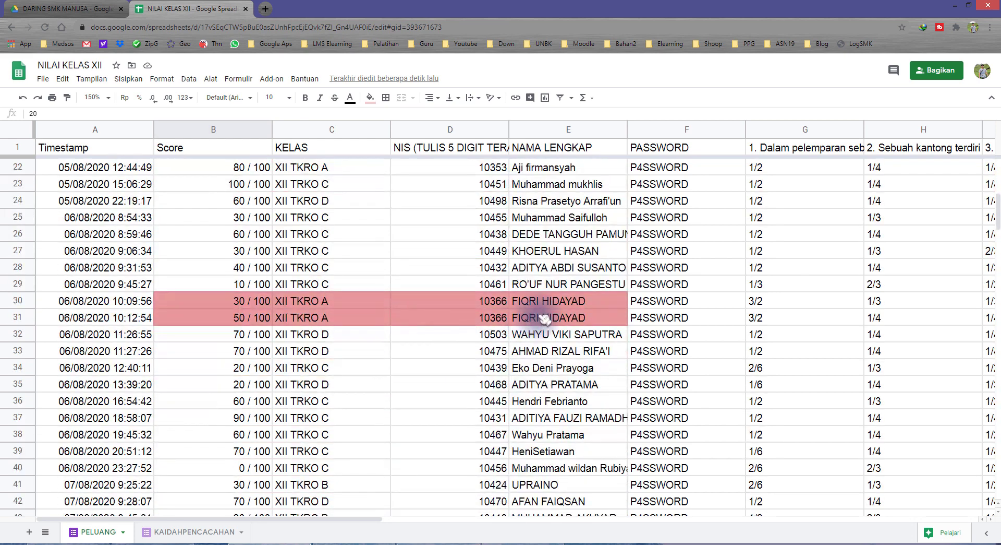
drag(548, 306, 552, 322)
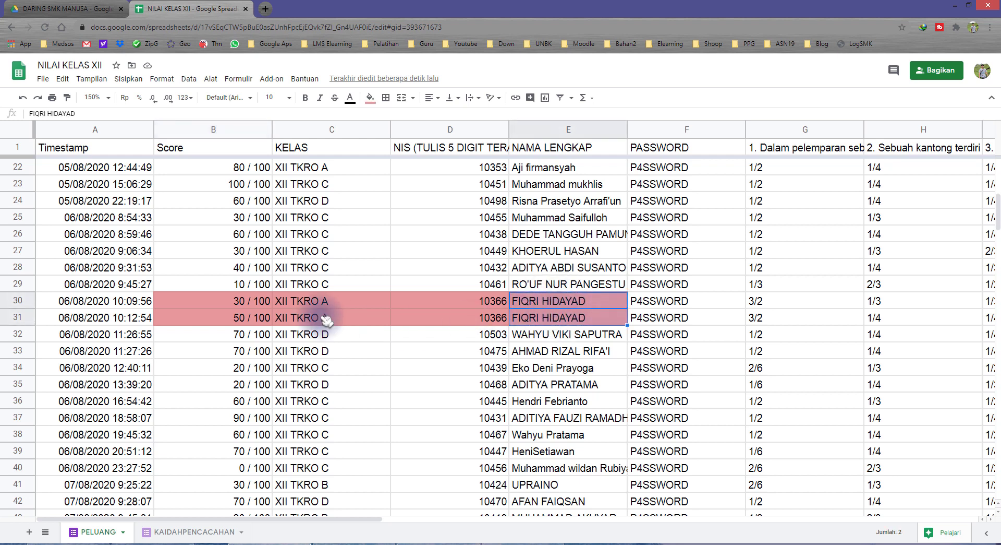
click(254, 302)
click(253, 319)
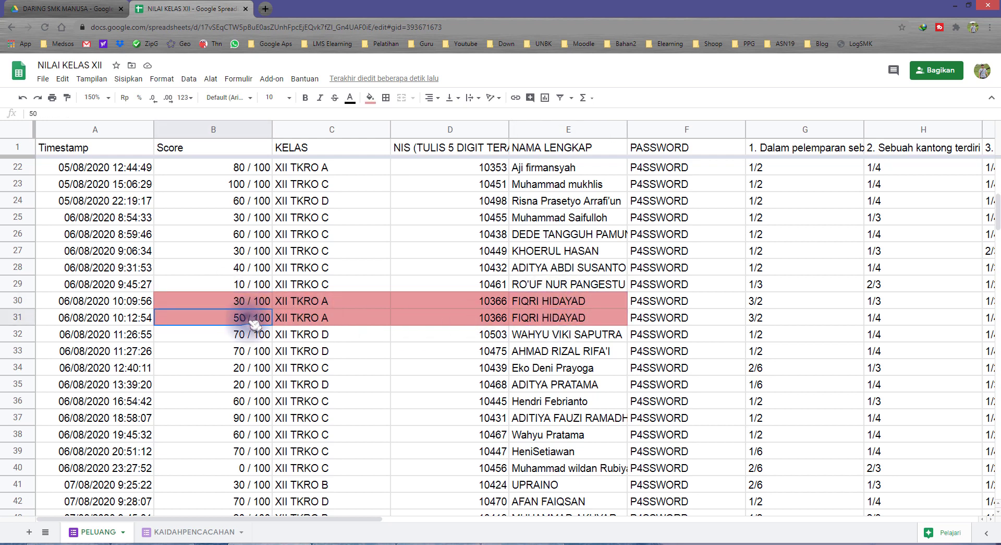
drag(474, 298, 487, 317)
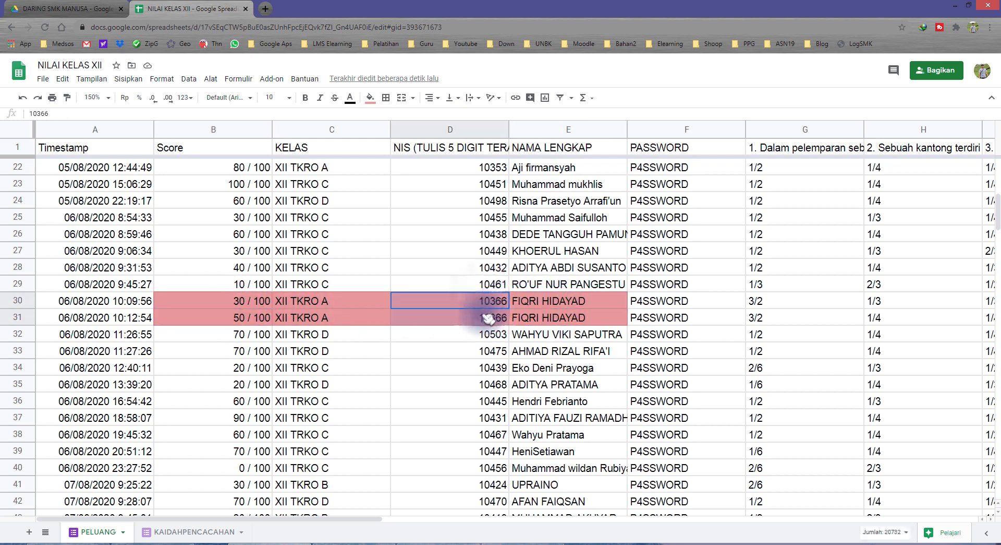
drag(341, 302, 346, 315)
- Check the names, NIS numbers and scores of the orange-highlighted submissions in rows 60, 62 and 63
scroll(350, 318, down, 9)
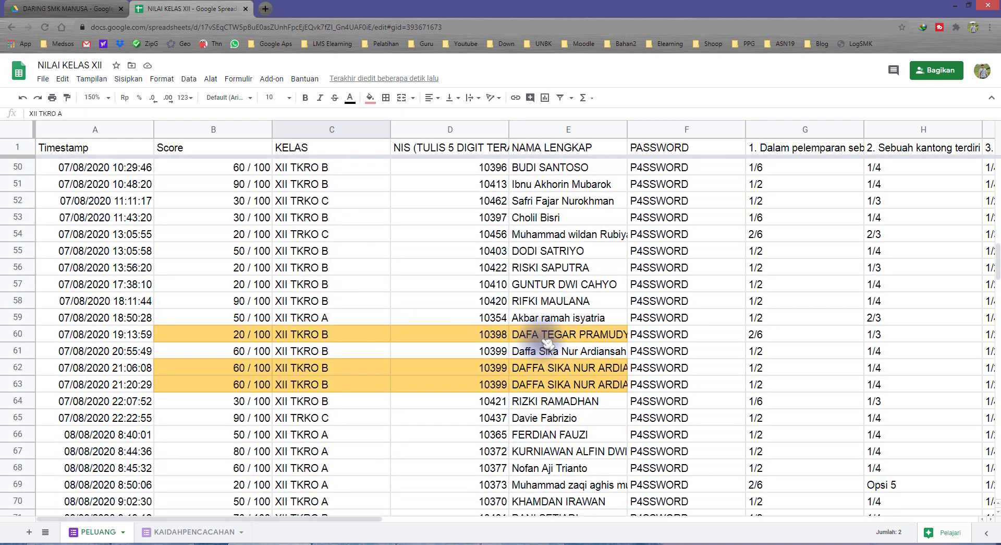
click(519, 338)
click(464, 336)
click(459, 367)
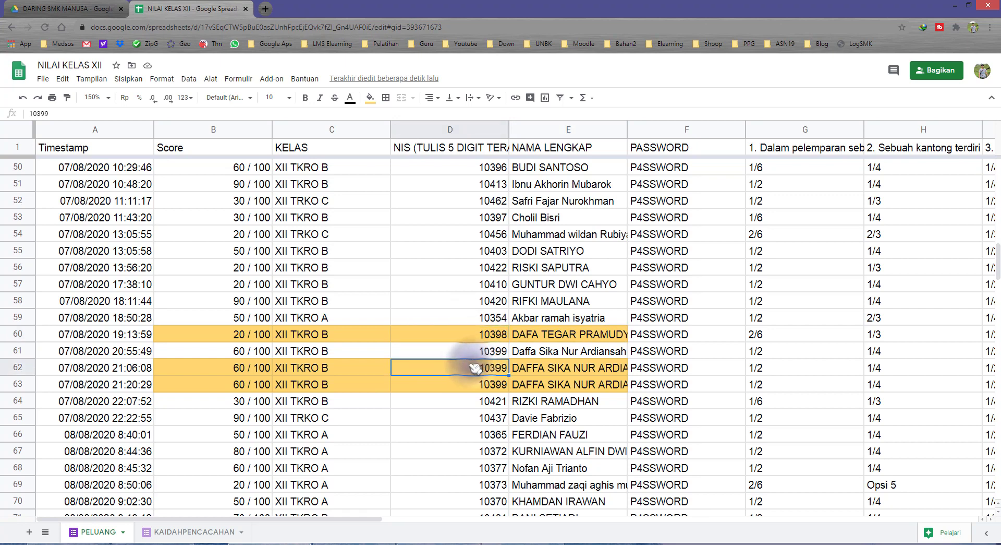
click(518, 368)
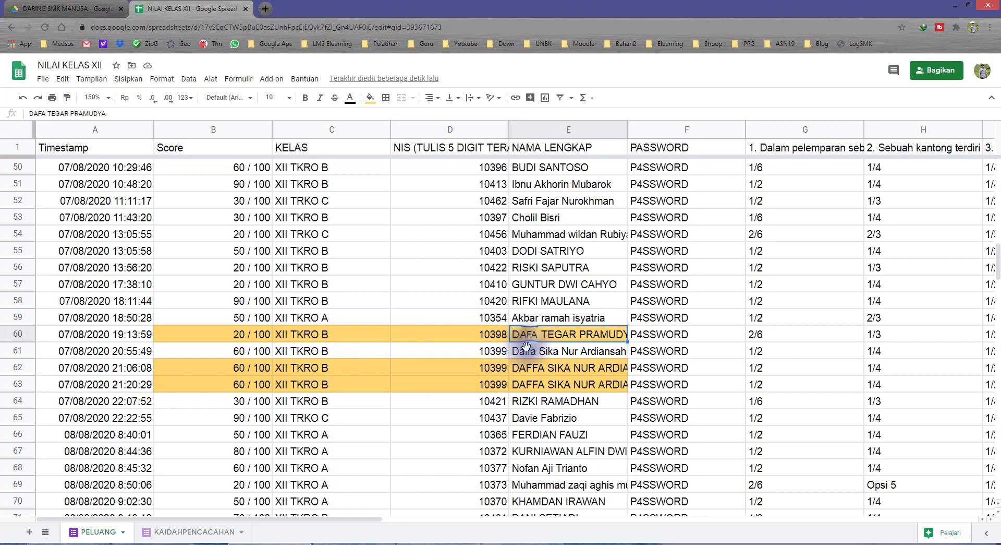
click(237, 336)
click(229, 367)
click(236, 385)
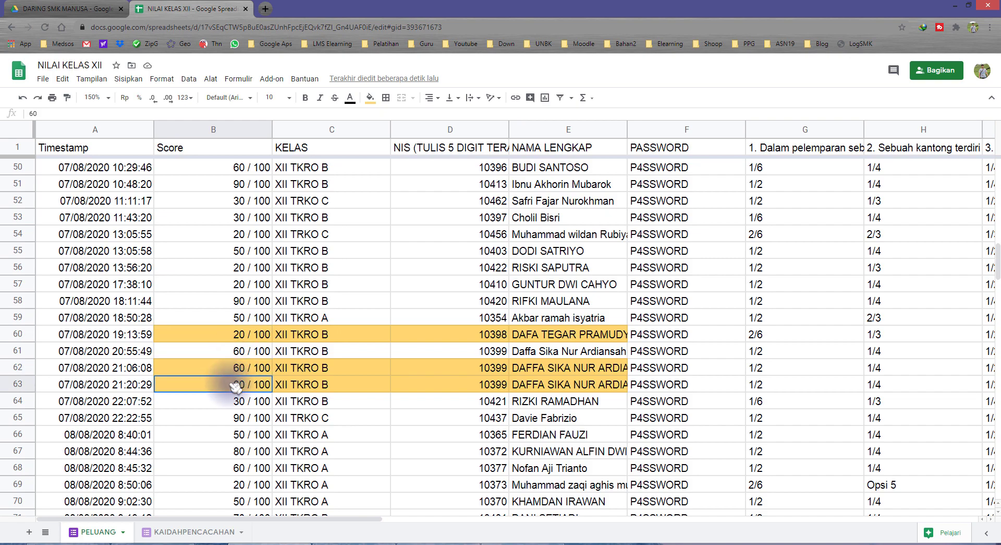
- Go back to the first highlighted pair and select the row 18 submission from Score through NAMA LENGKAP
scroll(237, 385, down, 6)
scroll(245, 383, up, 7)
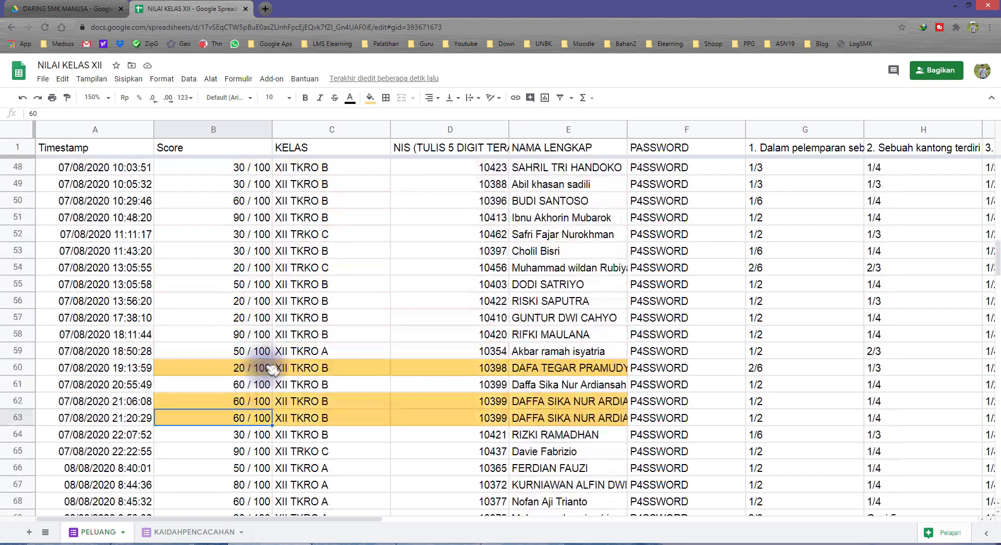
scroll(271, 368, up, 11)
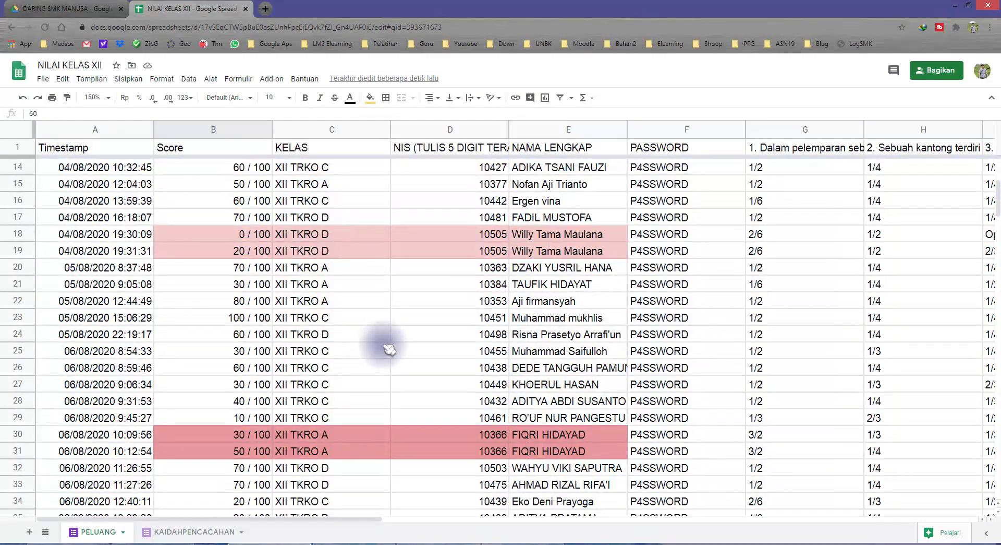
scroll(389, 348, up, 4)
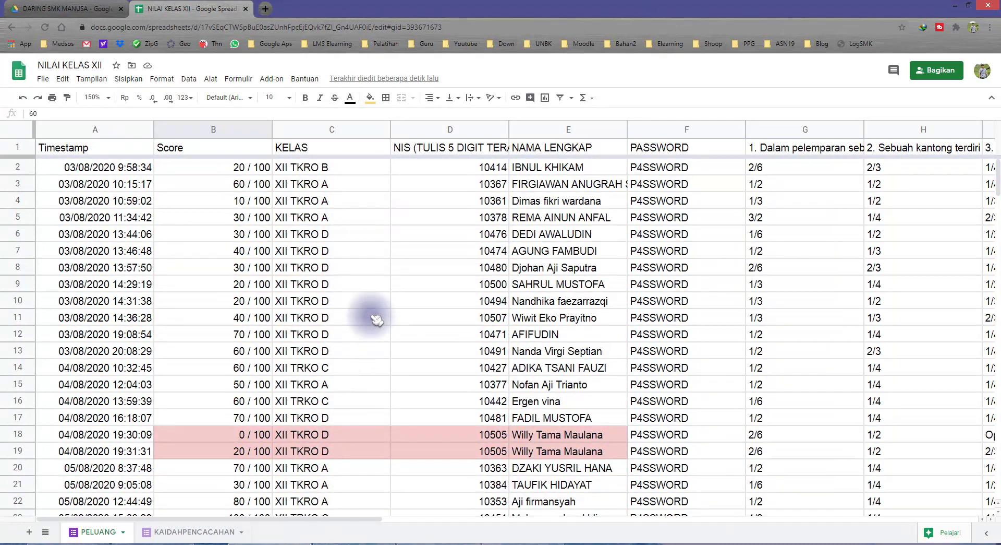
scroll(373, 310, down, 2)
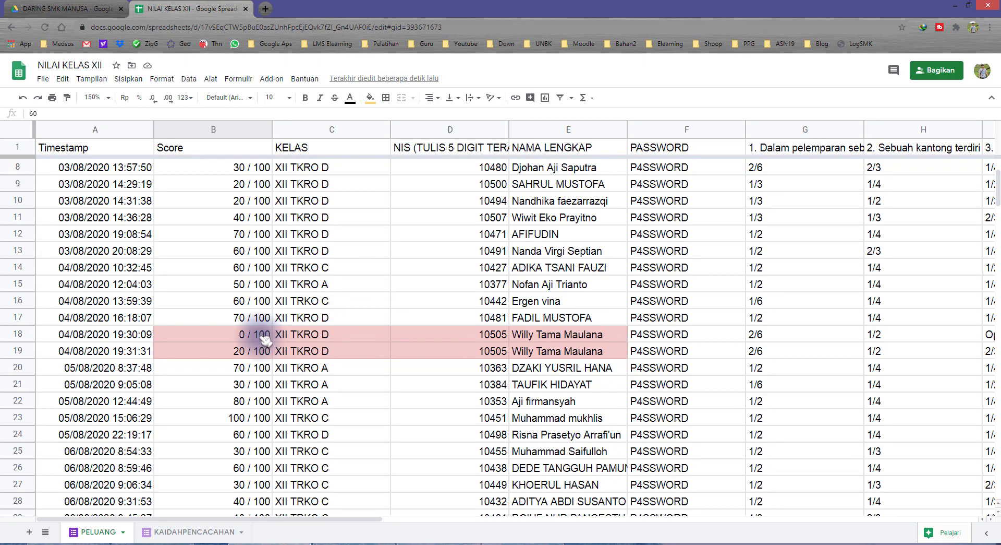
drag(265, 339, 524, 345)
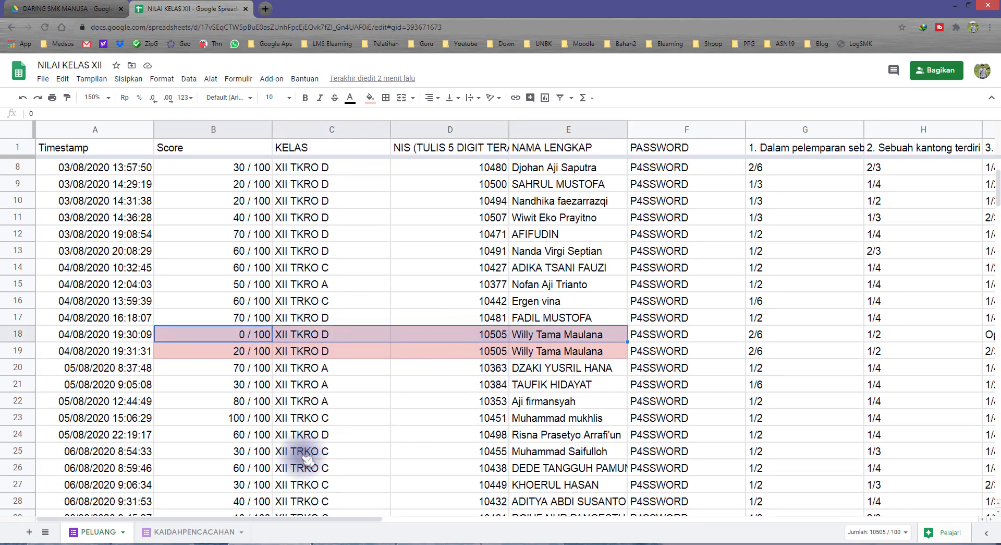
- Switch to REKAP NILAI ULANGAN.txt in Notepad and review the five recap items: number of attempts, maximum, minimum, average and first score
click(175, 540)
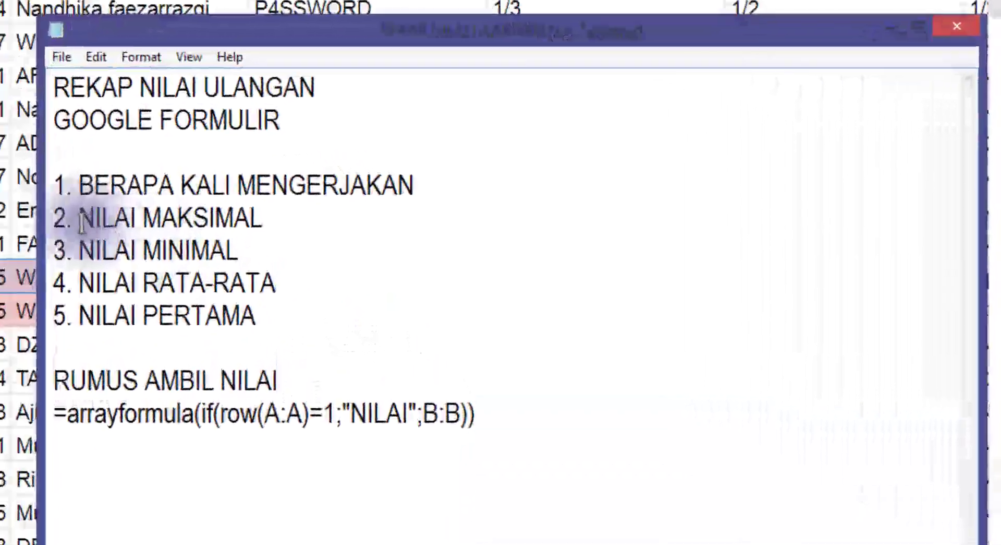
drag(543, 305, 583, 306)
drag(143, 217, 259, 219)
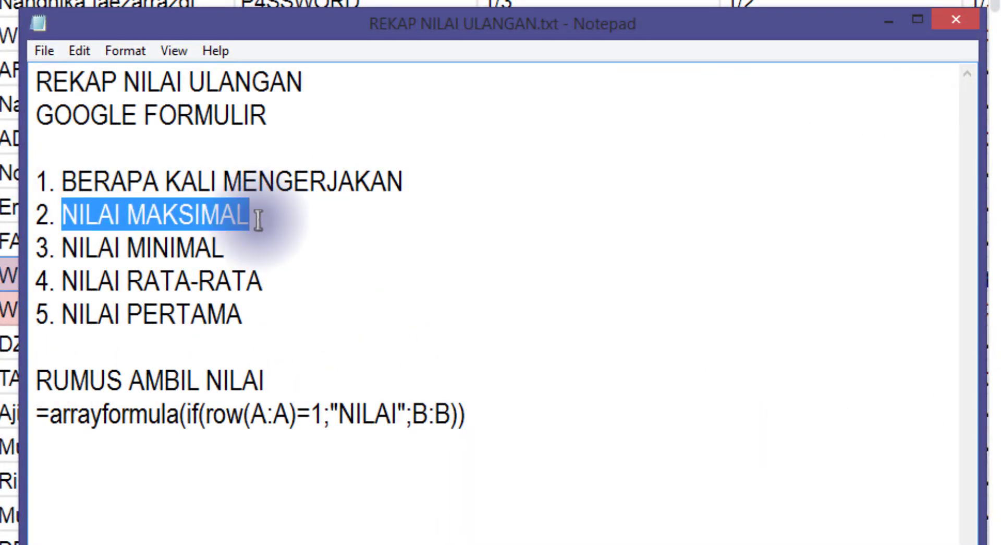
click(277, 217)
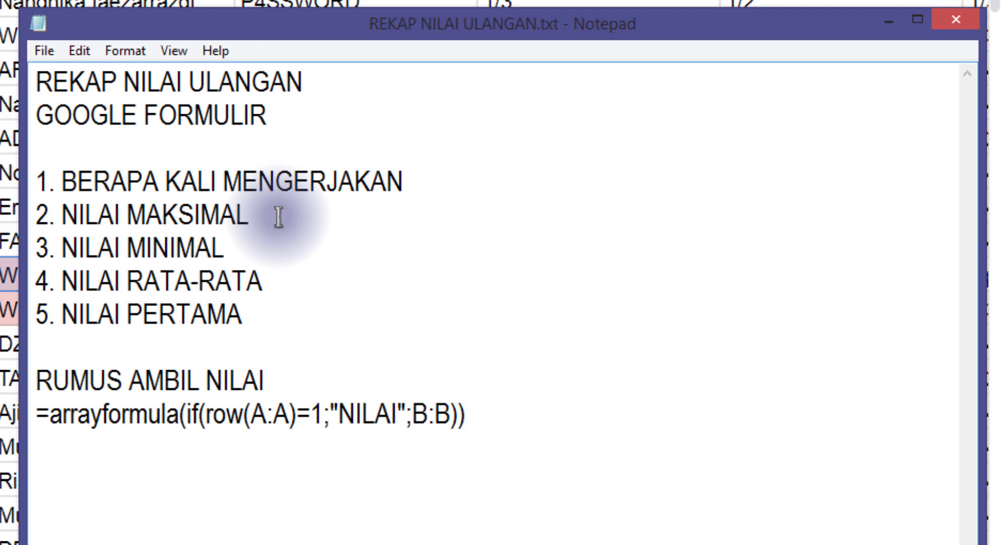
drag(225, 247, 64, 256)
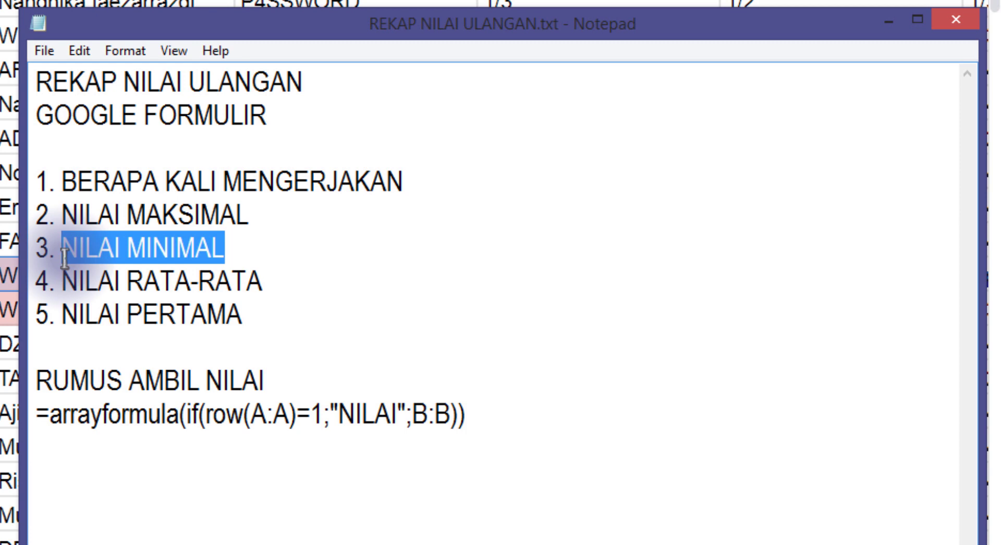
drag(65, 281, 276, 283)
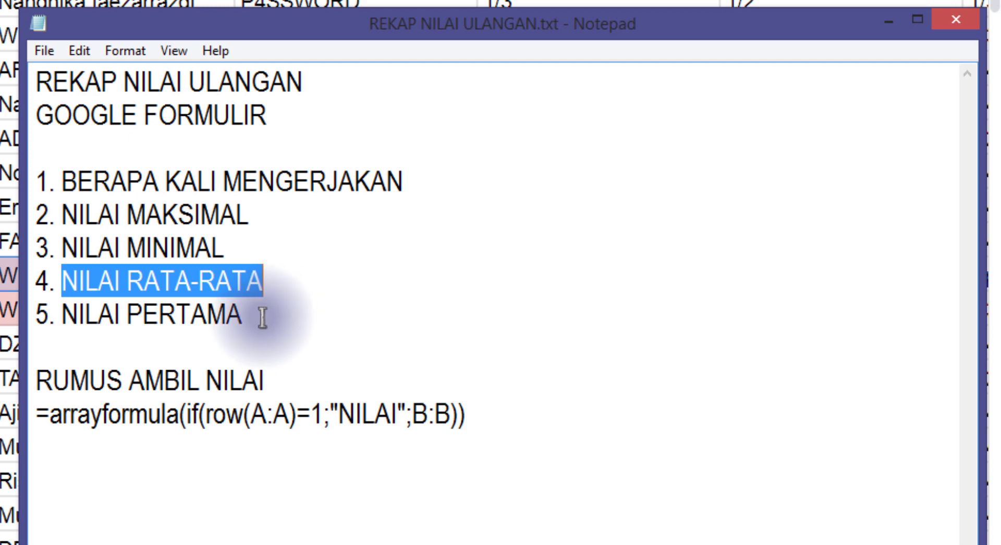
drag(261, 314, 61, 325)
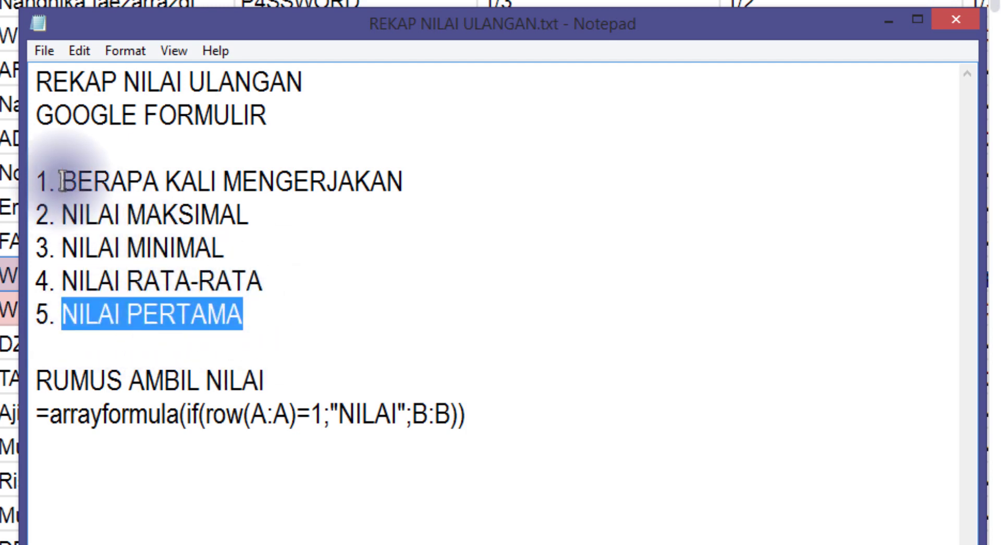
drag(61, 181, 407, 182)
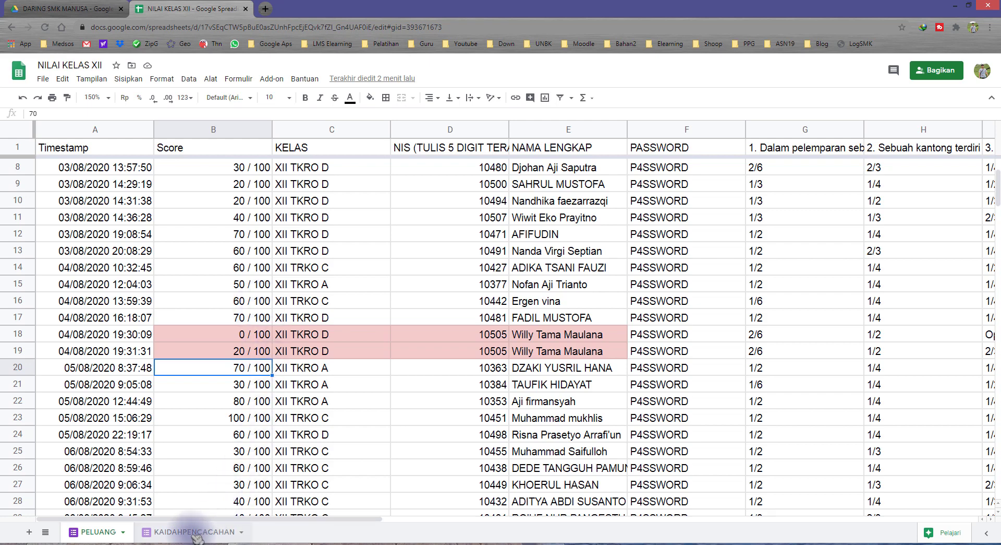
- Return to the spreadsheet in the browser and look at the KAIDAHPENCACAHAN and PELUANG response sheets
click(172, 531)
click(100, 535)
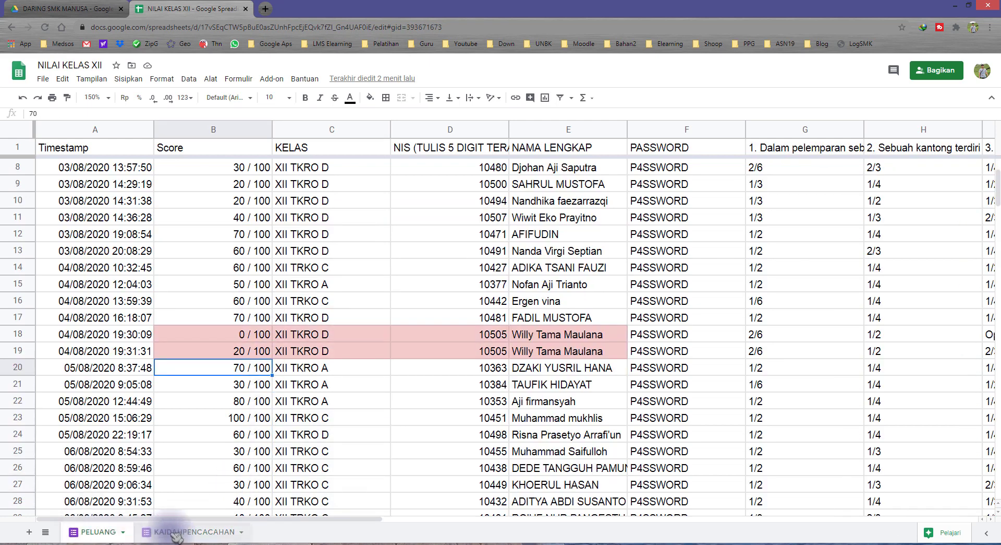
- Look over the KAIDAHPENCACAHAN responses again and go back to the PELUANG sheet
click(172, 531)
click(212, 374)
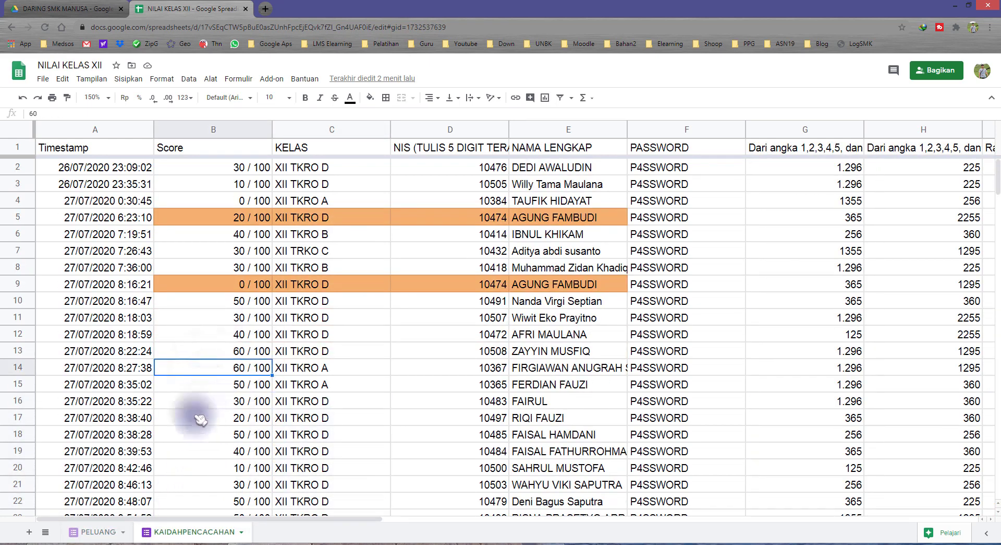
click(99, 532)
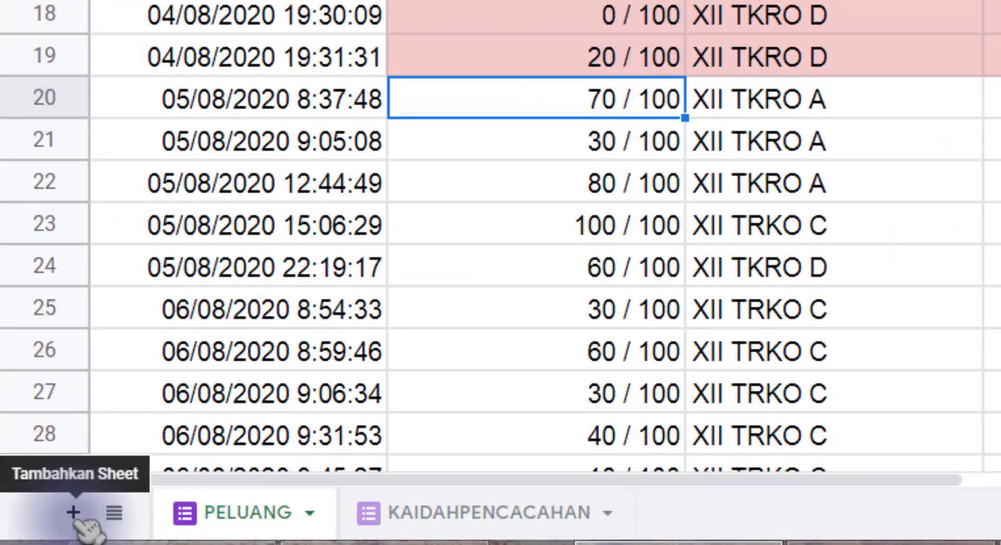
- Add a new sheet and move it to the end, after KAIDAHPENCACAHAN
click(78, 516)
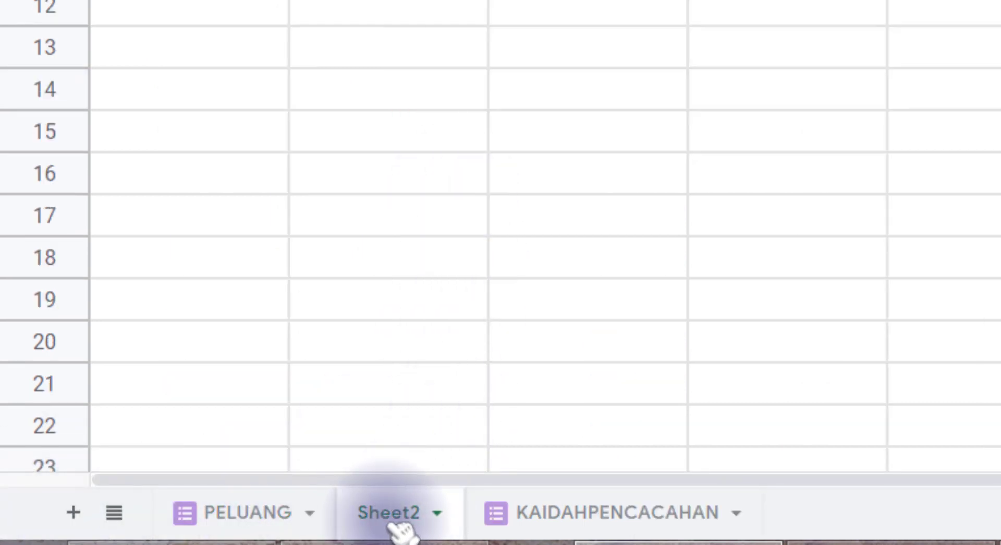
drag(405, 527, 611, 511)
drag(421, 517, 633, 520)
drag(392, 528, 529, 521)
drag(397, 519, 608, 532)
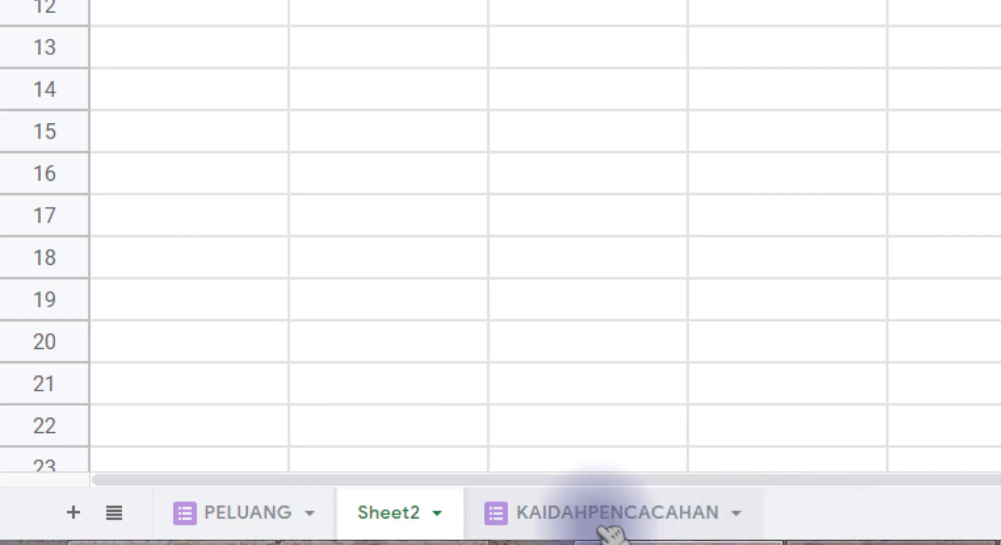
drag(391, 530, 785, 540)
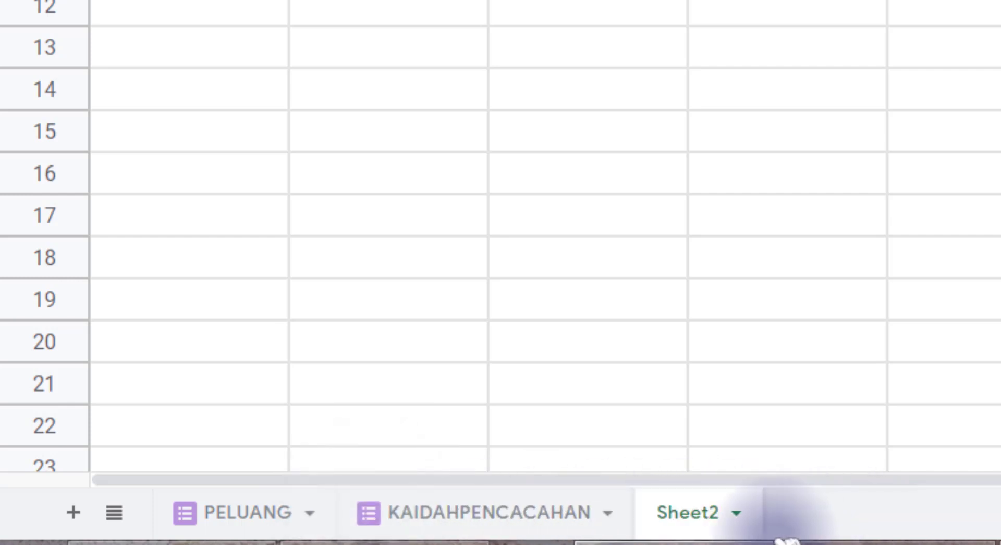
- Rename the new sheet as REKAP
double_click(704, 522)
text(REKAP)
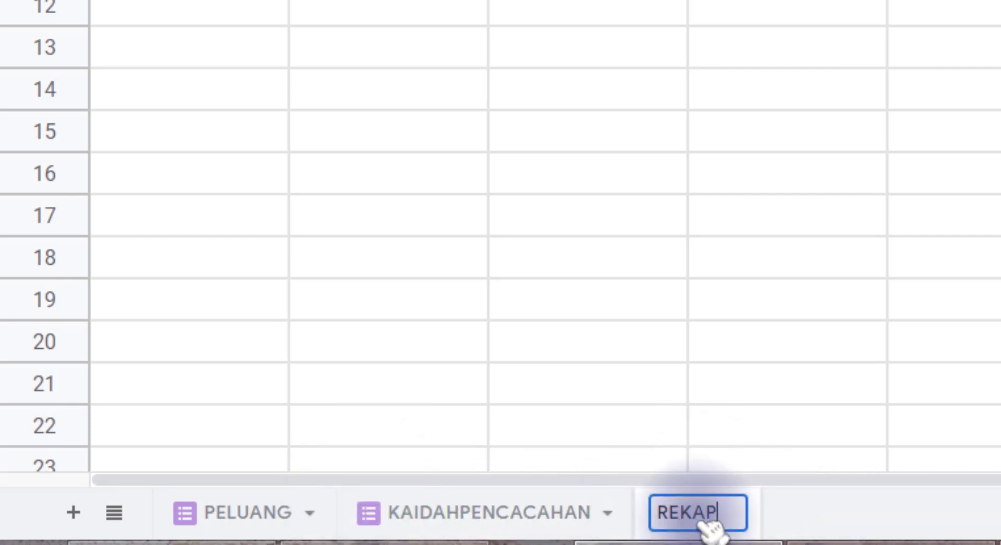
key(Return)
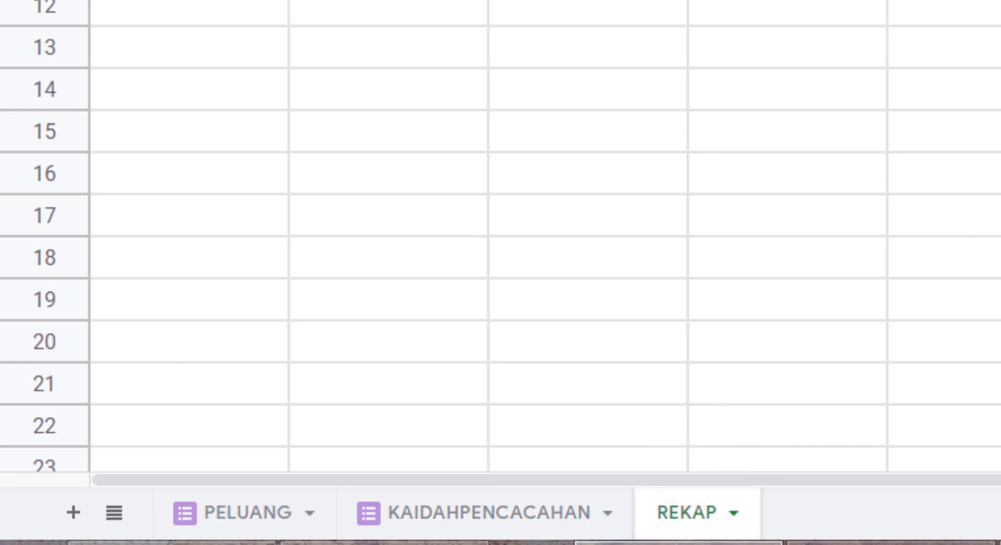
- Enter the title REKAP NILAI ULANGAN HARIAN in cell A1
text(REKAP NILAI ULAN)
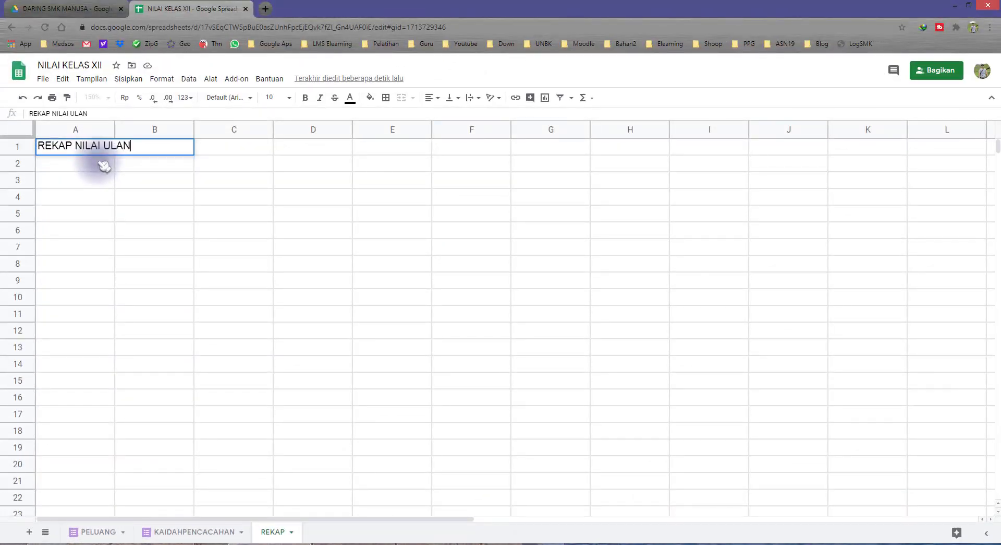
text(GAN HARIAN)
key(Return)
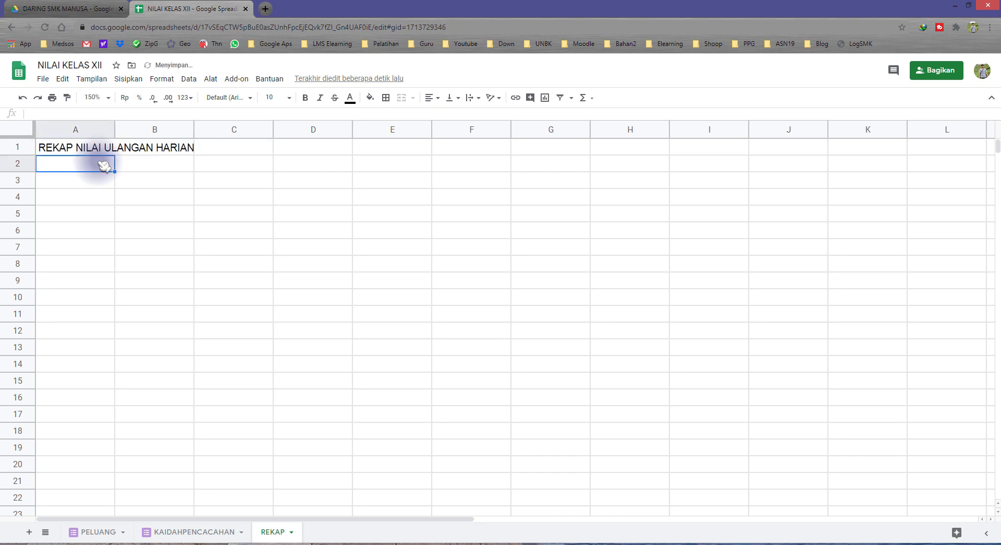
- Enter the column headings NO, KELAS, NAMA and NIS in cells A3 to D3
key(Return)
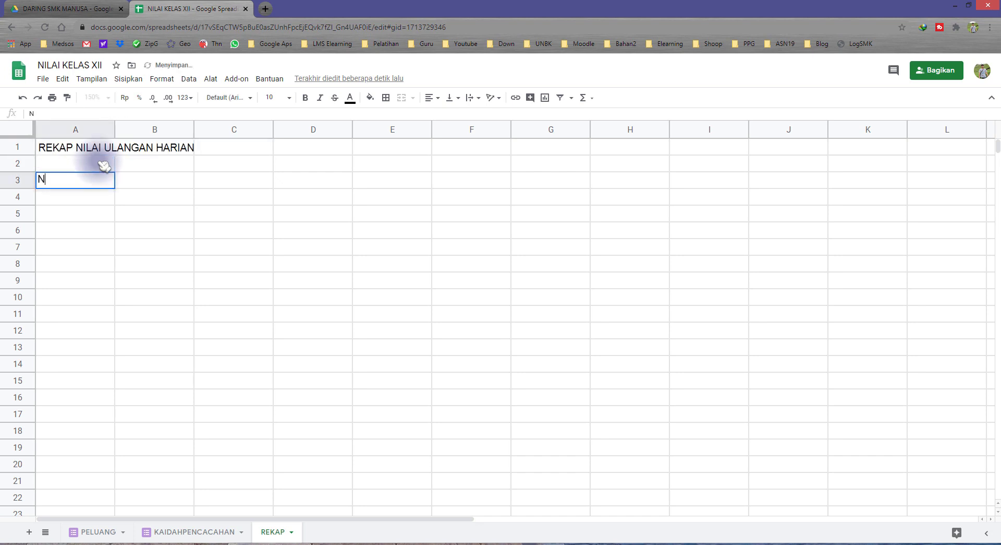
key(Tab)
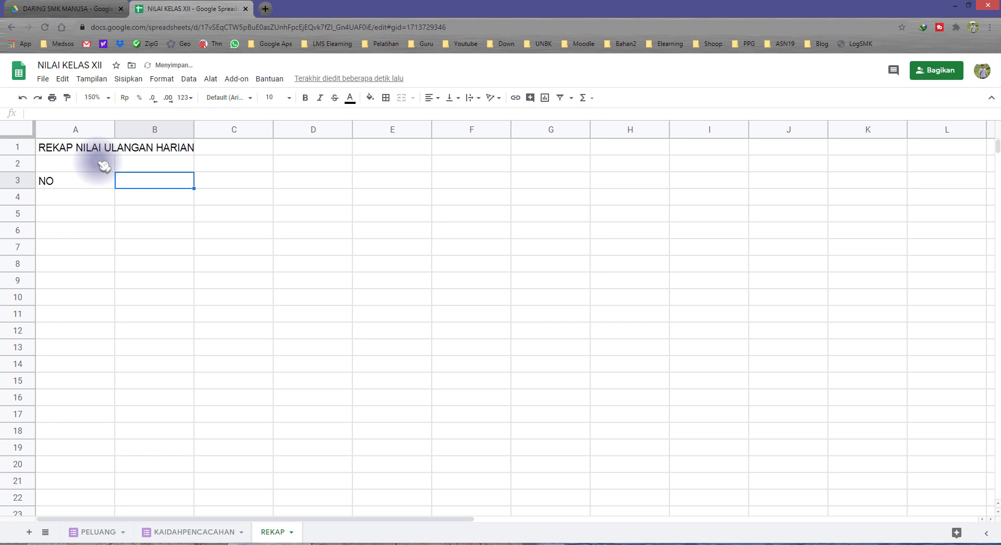
key(Tab)
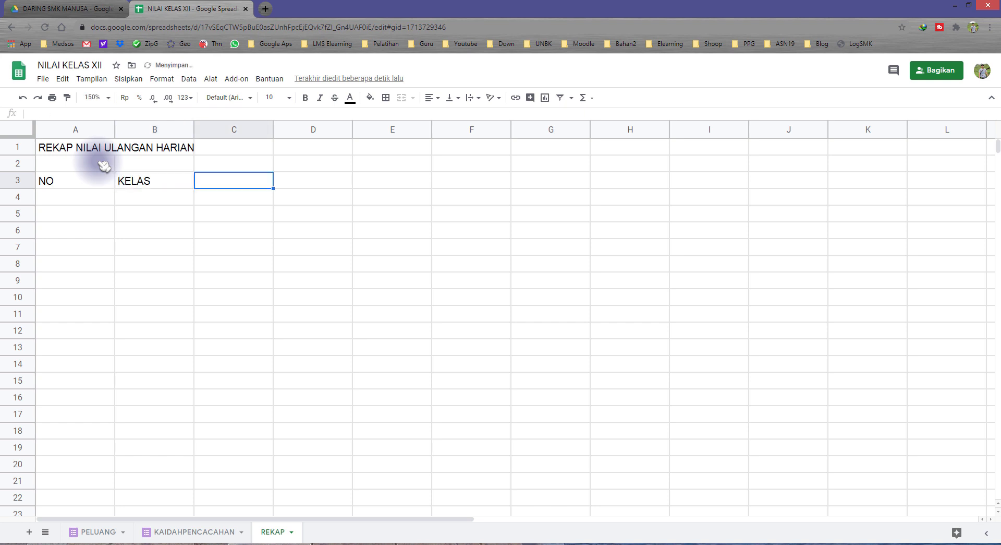
key(Tab)
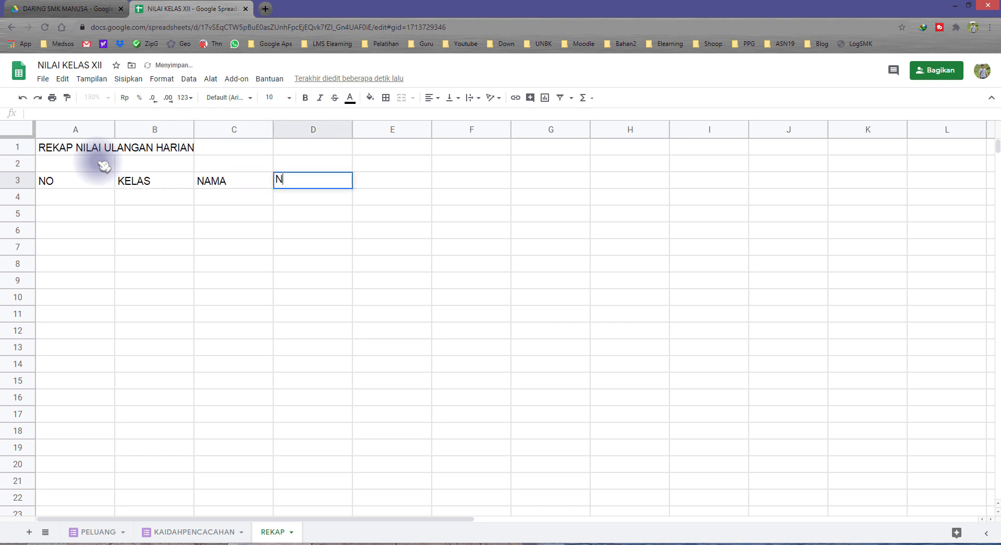
text(NIS)
key(Tab)
click(99, 181)
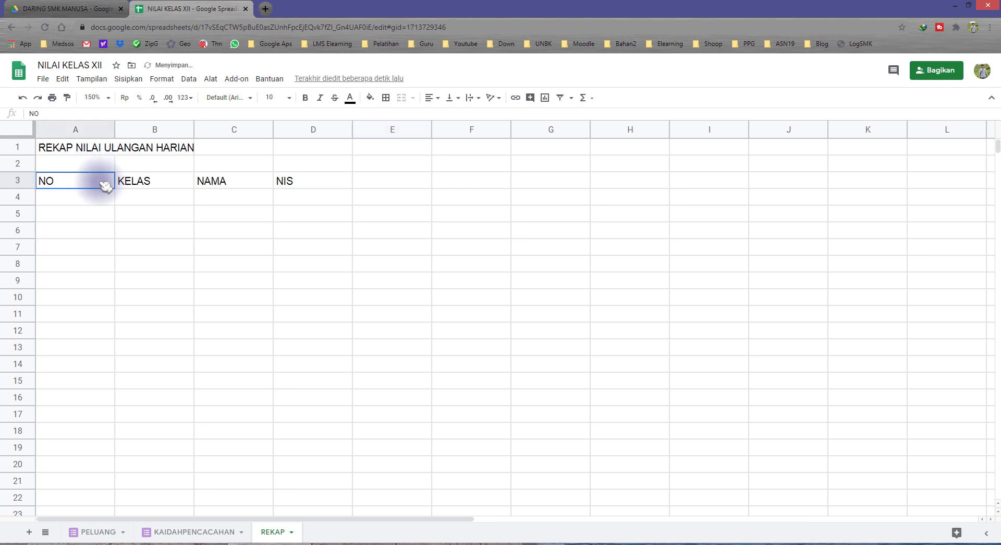
click(154, 181)
click(231, 182)
click(308, 183)
- Enter the chapter heading BAB1 in cell E3
click(402, 188)
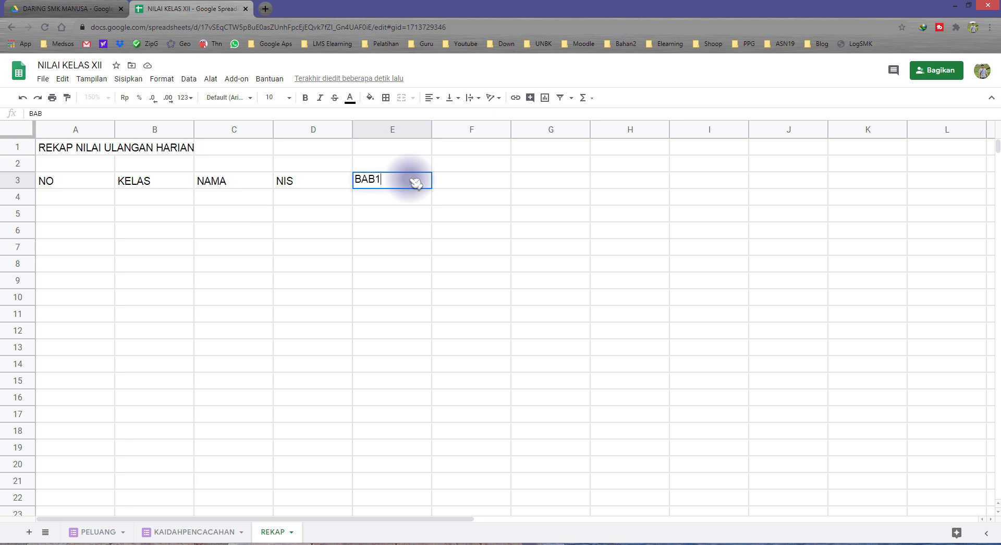
key(Return)
click(416, 182)
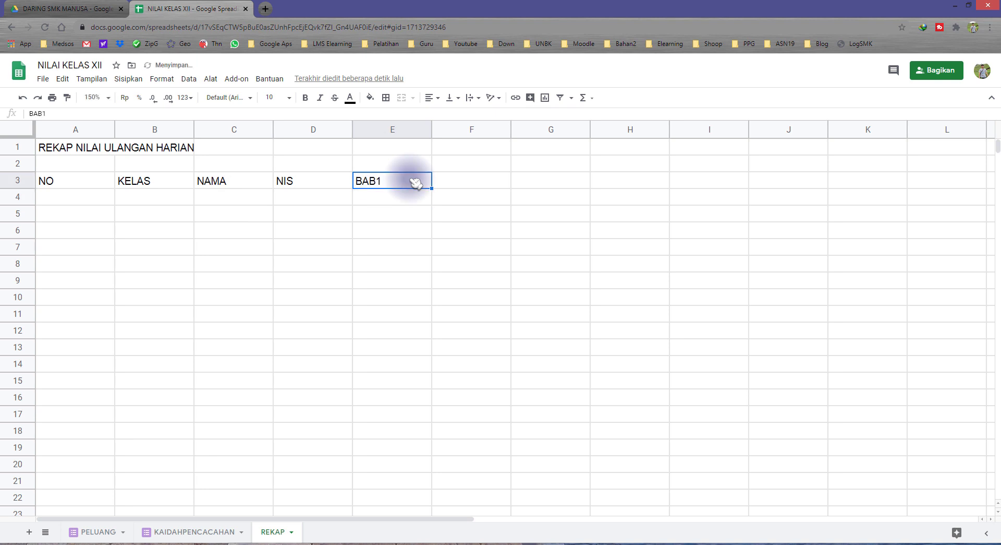
- Enter the sub-headings n, Max, Min and Rt2 in cells E4 to H4 under BAB1
key(Down)
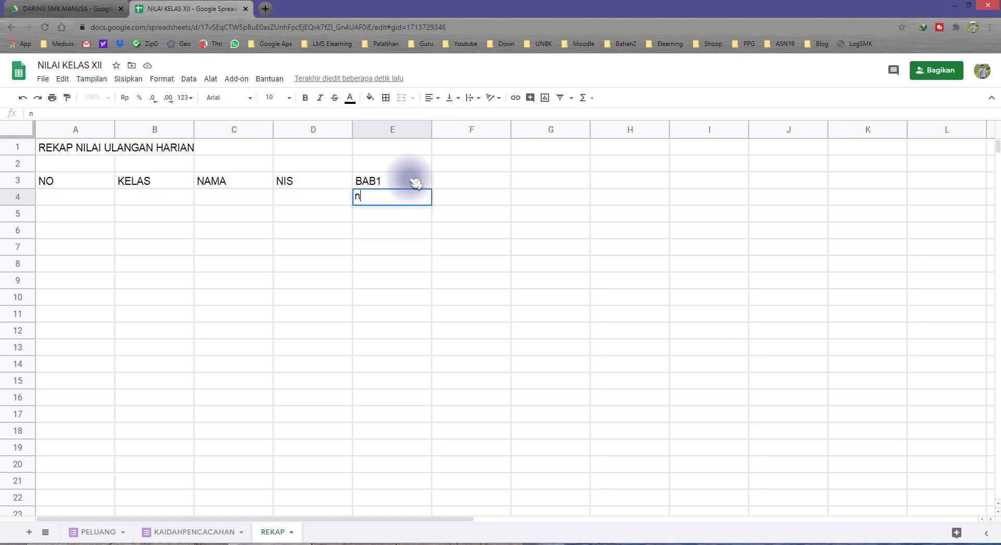
key(Tab)
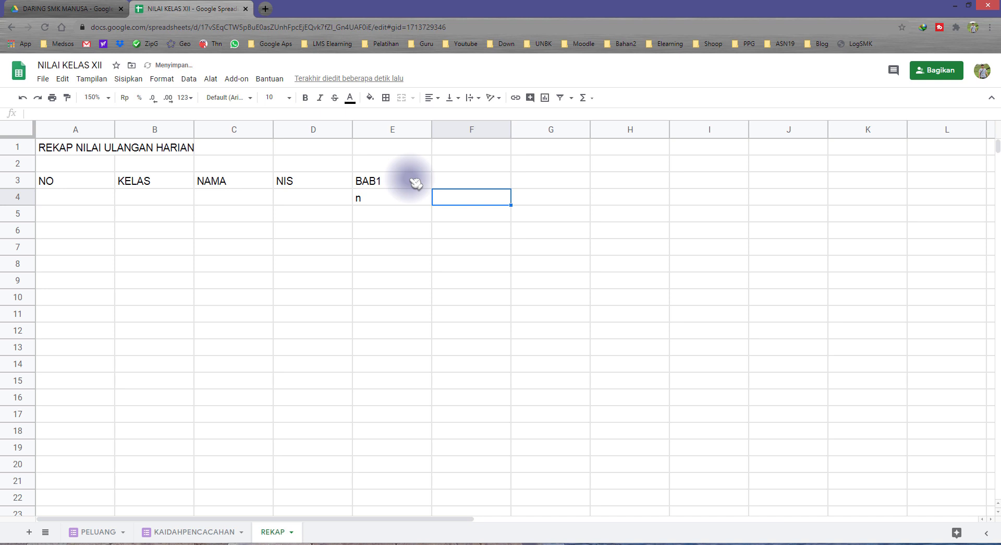
key(BackSpace)
key(BackSpace)
key(BackSpace)
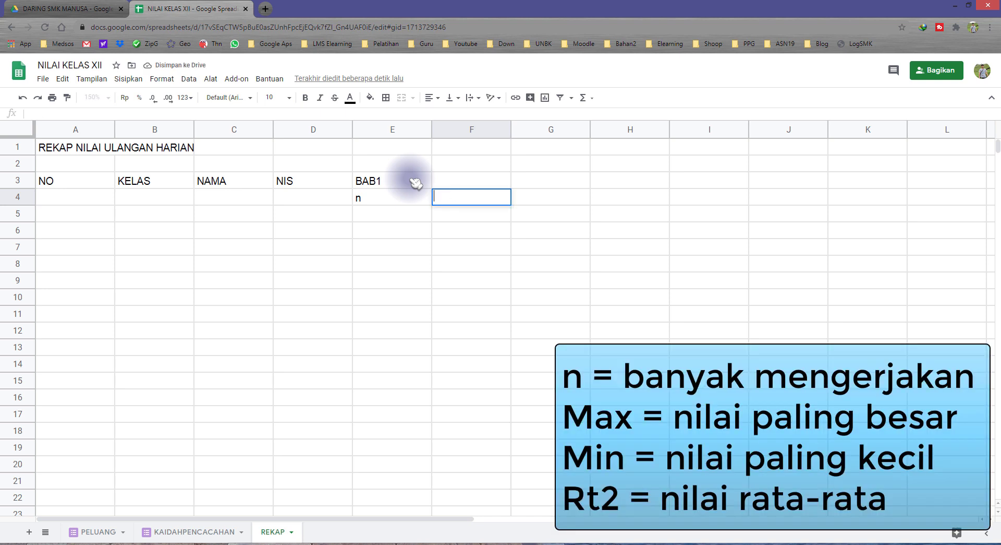
text(Max)
key(Tab)
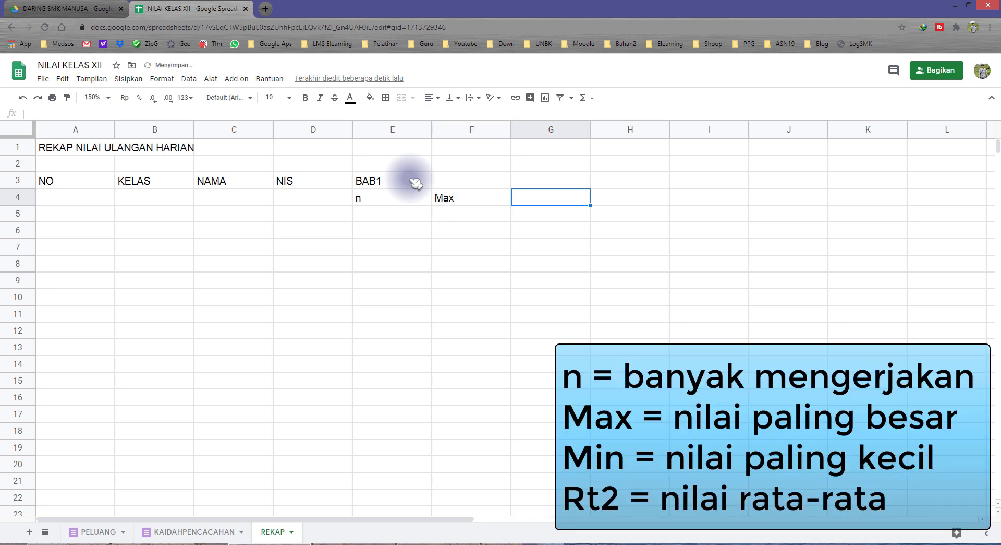
key(Tab)
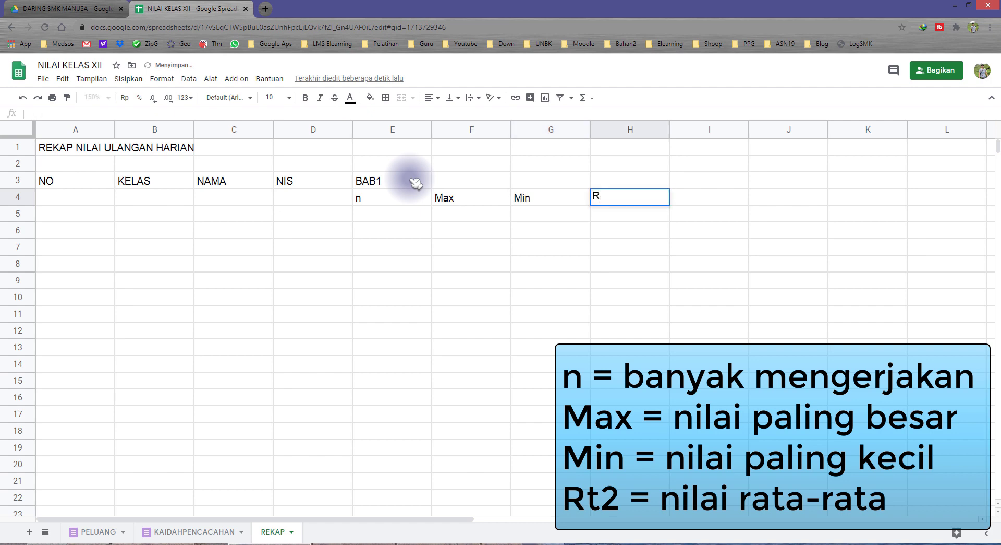
key(Tab)
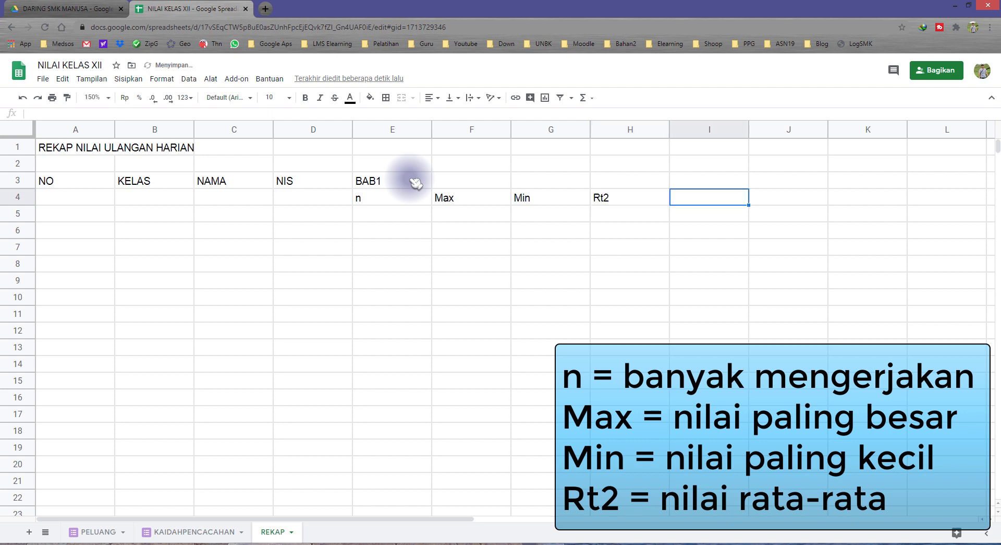
key(Left)
key(Left)
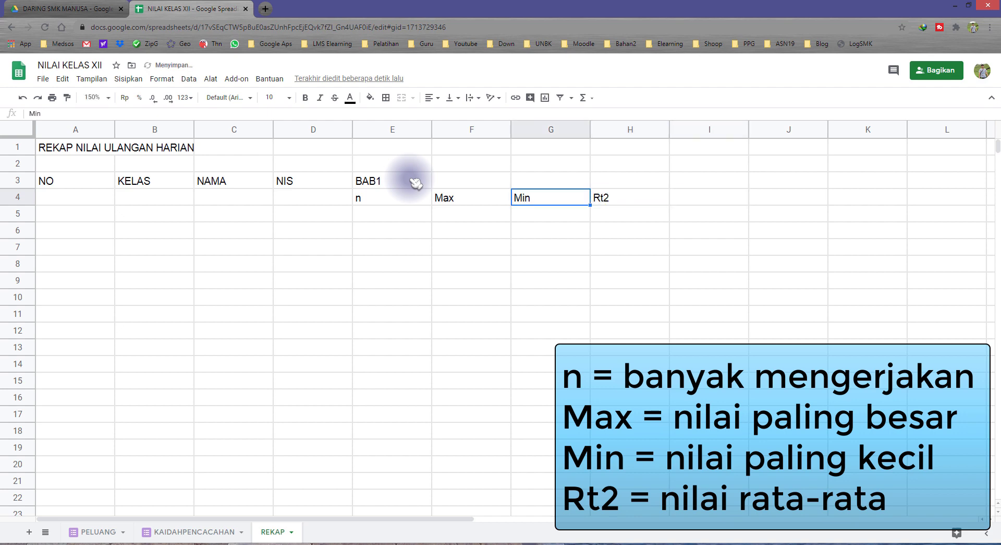
click(391, 197)
click(632, 202)
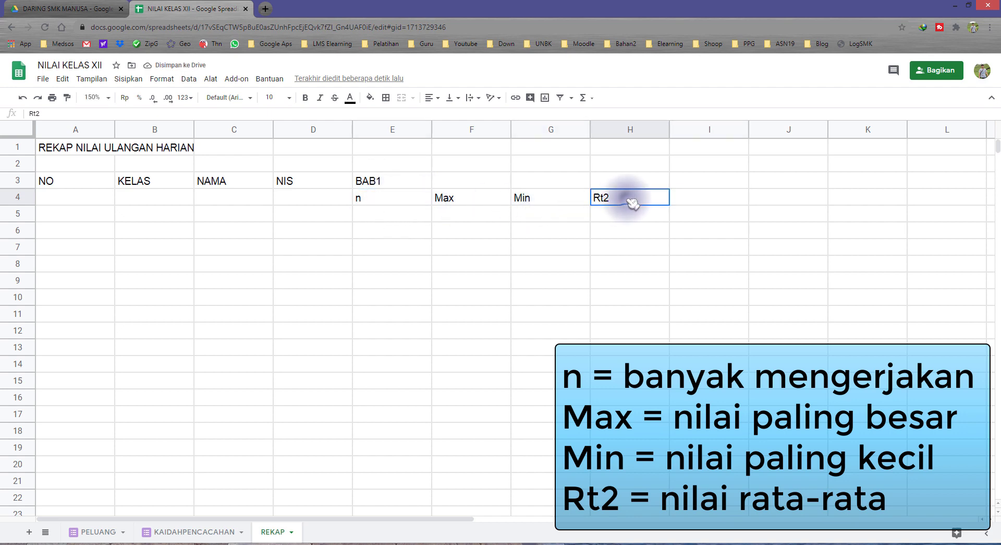
click(476, 218)
- Merge cells E3 to H3 so the BAB1 heading spans its four sub-headings
drag(392, 180, 608, 183)
click(401, 98)
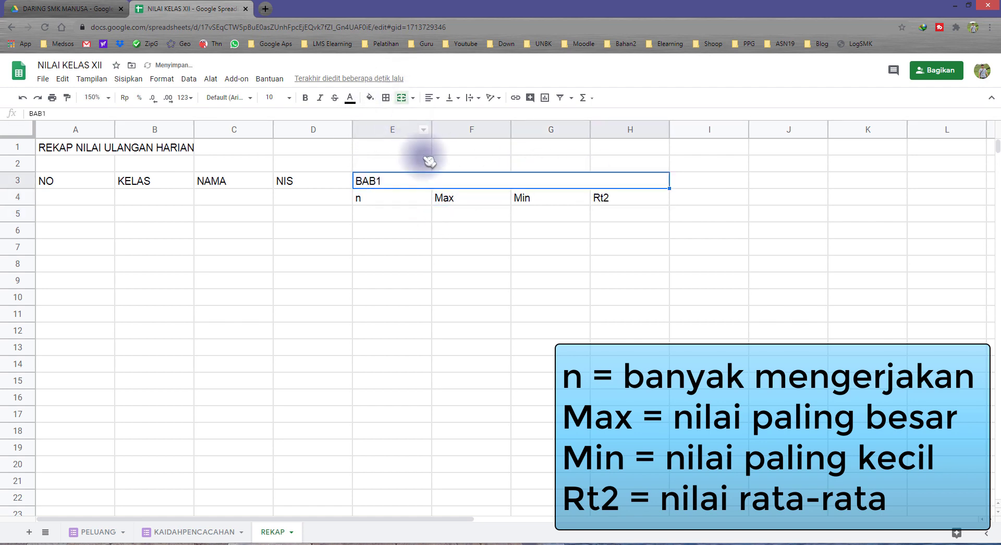
click(386, 203)
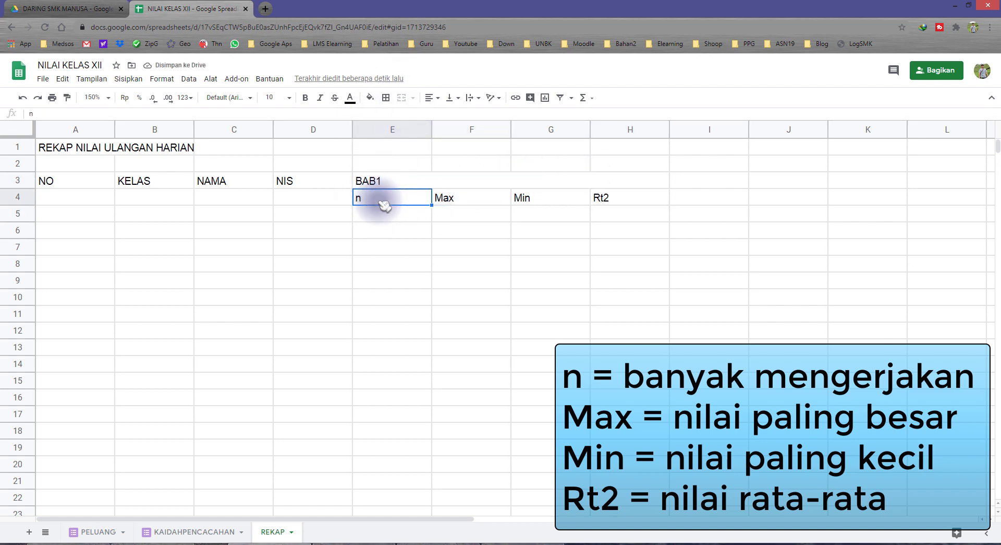
click(468, 199)
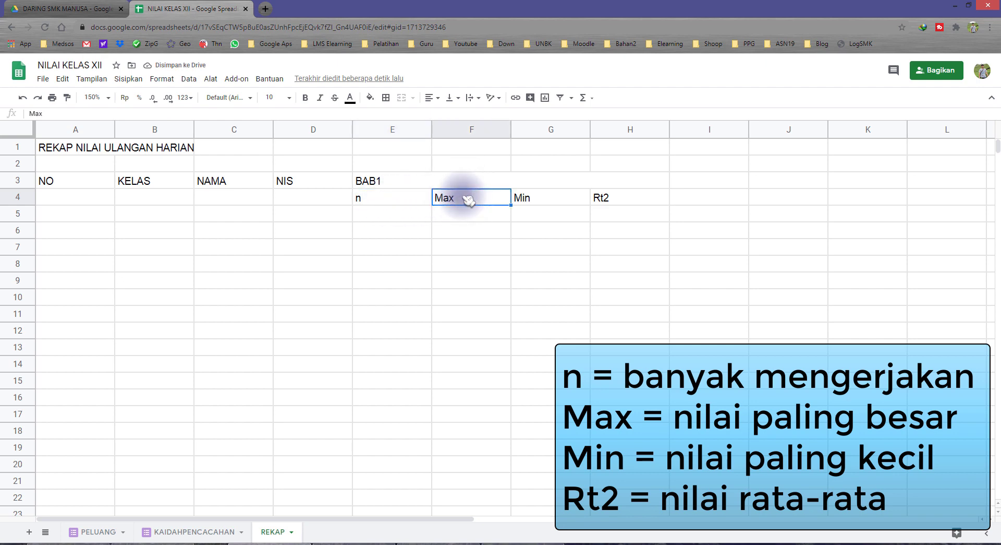
click(534, 198)
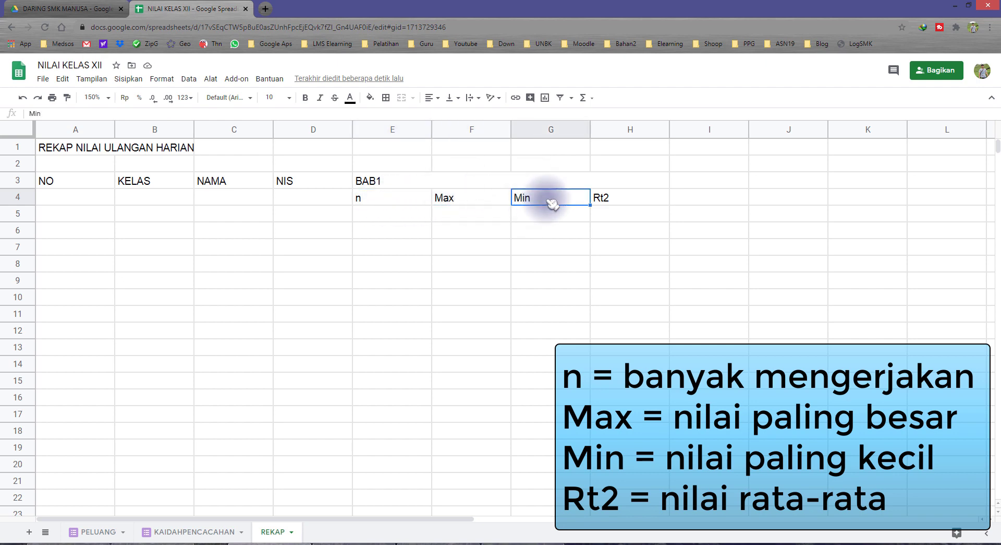
click(629, 215)
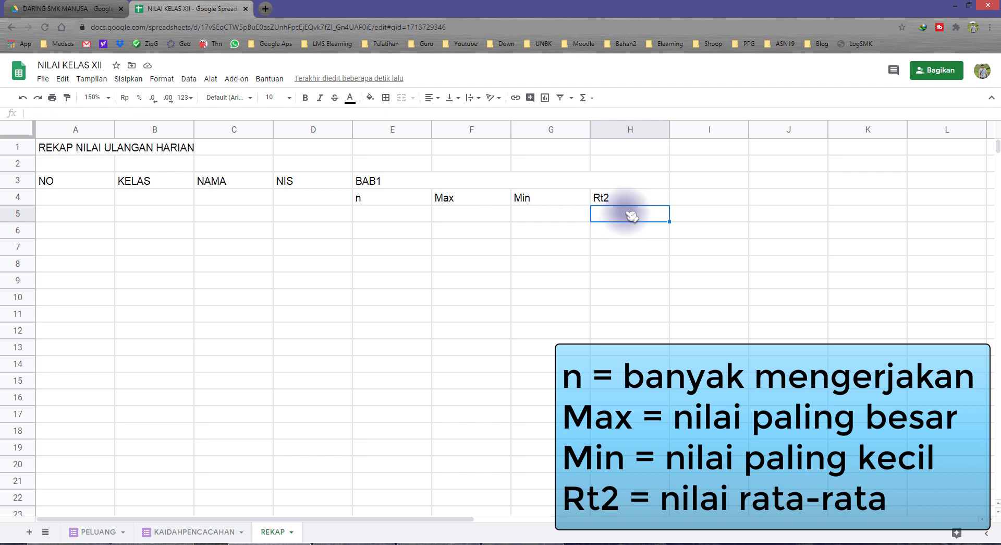
- Extend the BAB1 heading block across I3:L4 as BAB2 and copy the n, Max, Min and Rt2 sub-headings into I4:L4
drag(584, 183, 599, 201)
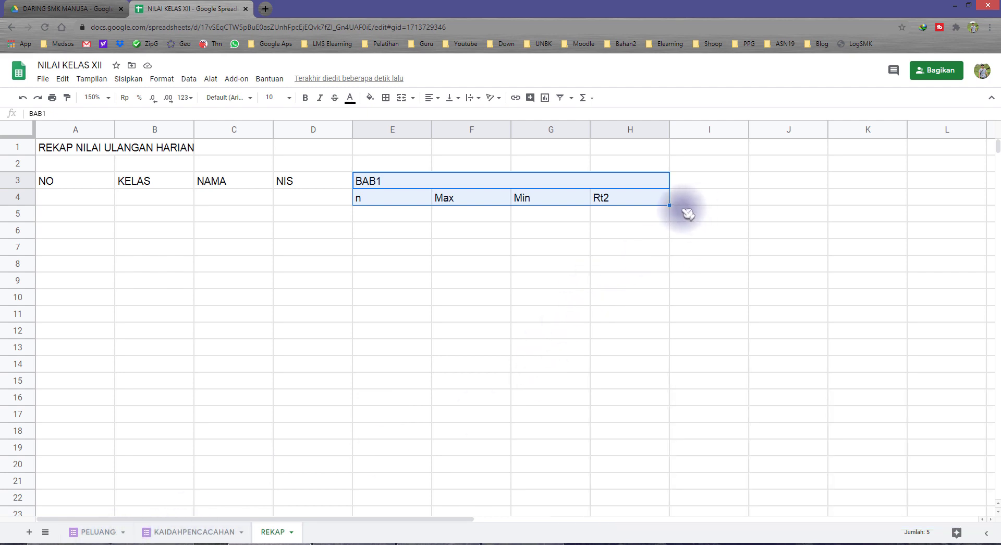
drag(670, 204, 739, 208)
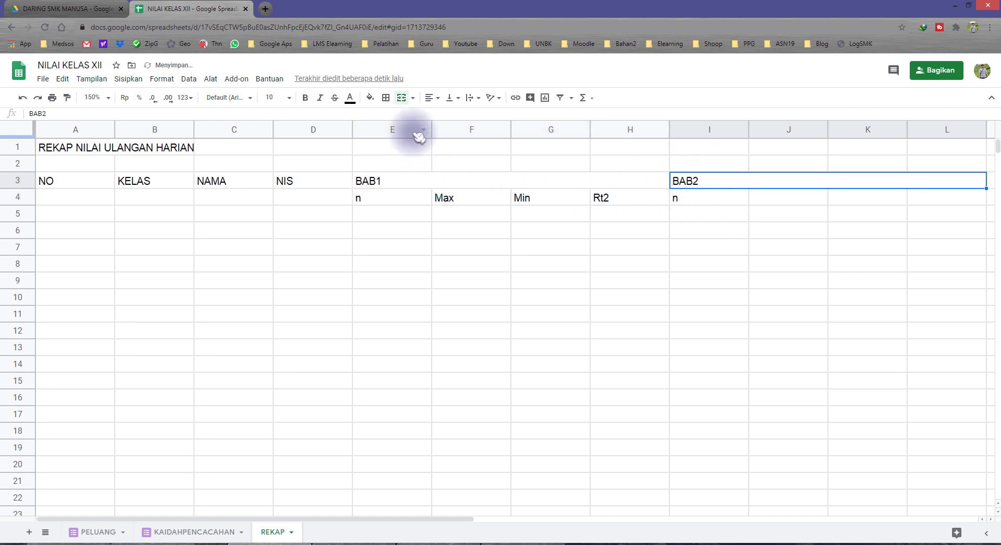
drag(411, 131, 901, 148)
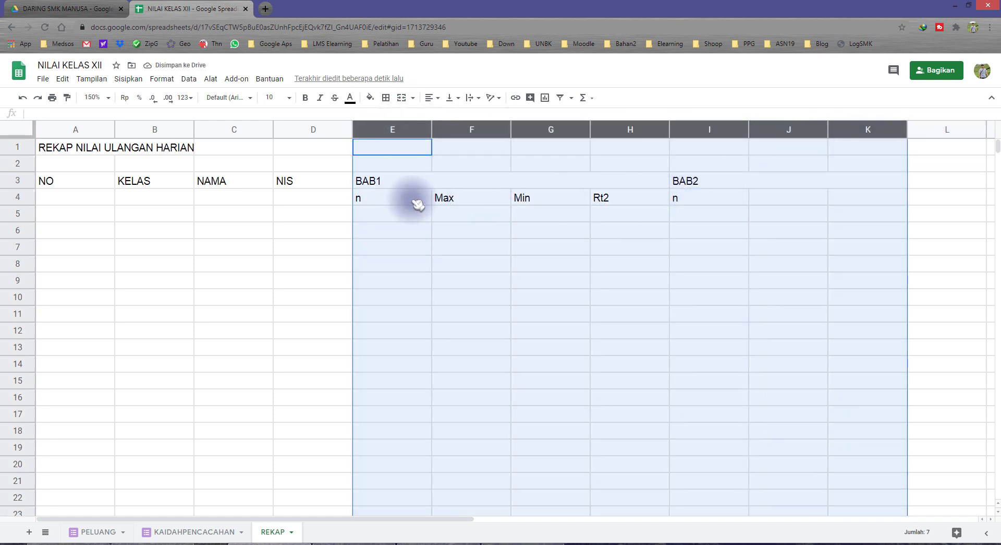
drag(413, 196, 673, 202)
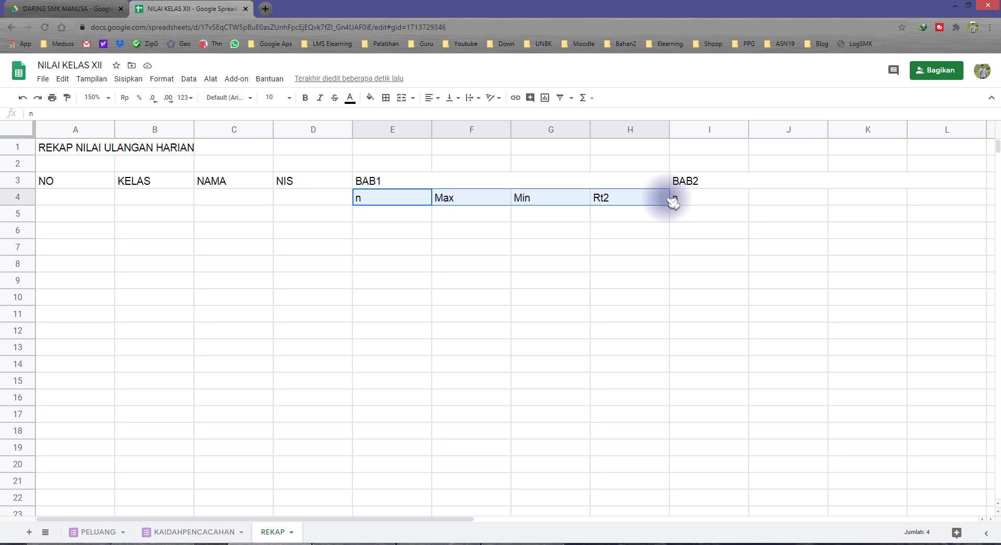
key(ctrl+c)
click(700, 196)
key(ctrl+v)
- Select columns E through L, which hold the BAB1 and BAB2 sub-headings
drag(926, 130, 395, 133)
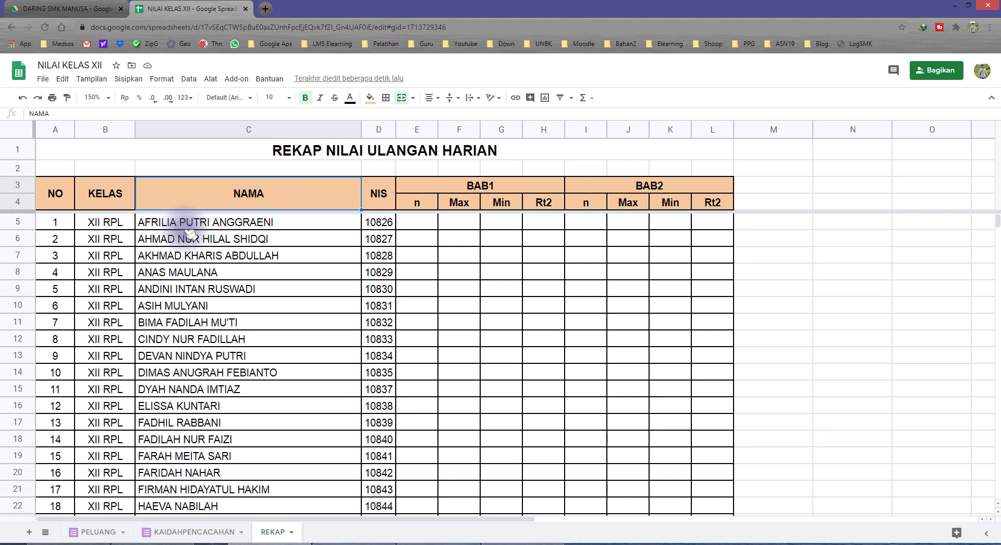
- Look over the KELAS, NAMA and NIS columns of the formatted recap table
click(104, 198)
click(199, 203)
click(376, 193)
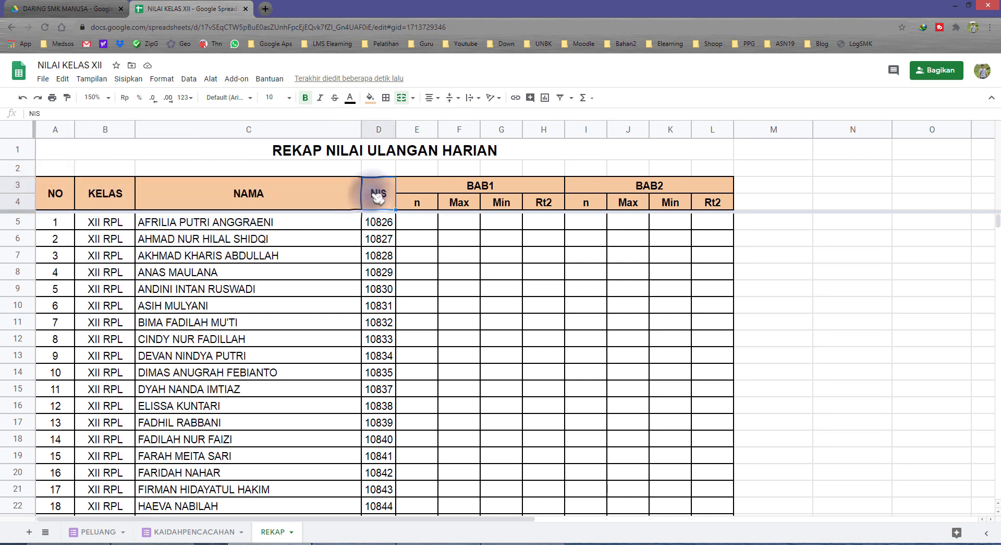
- Examine the BAB headings and NIS column in REKAP and the NIS columns of the PELUANG and KAIDAHPENCACAHAN sheets
click(501, 187)
click(599, 186)
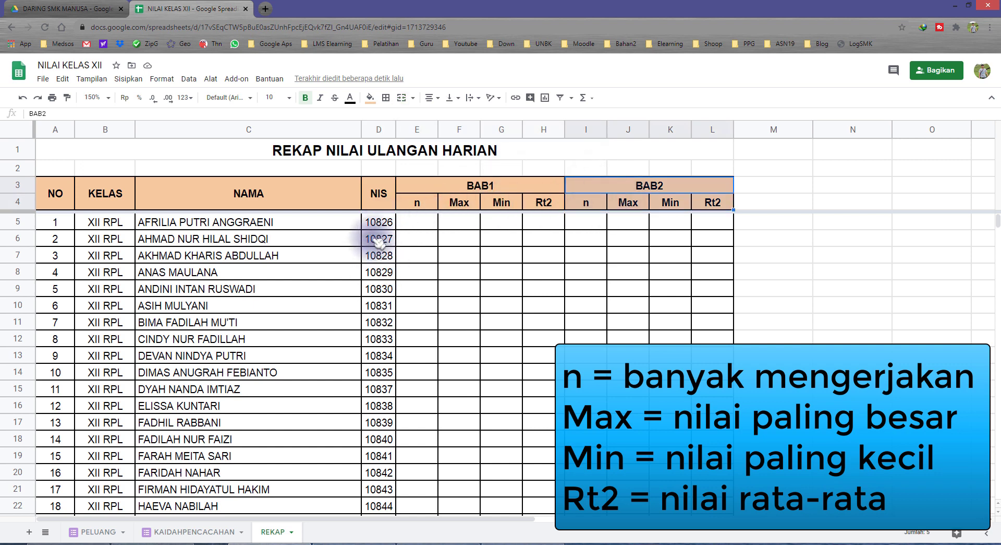
drag(378, 223, 380, 356)
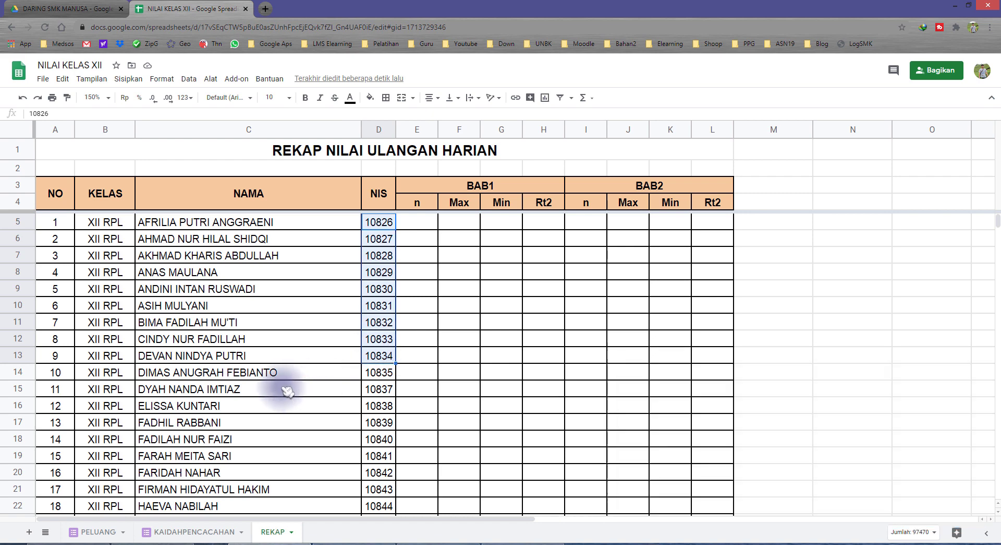
click(94, 531)
click(288, 265)
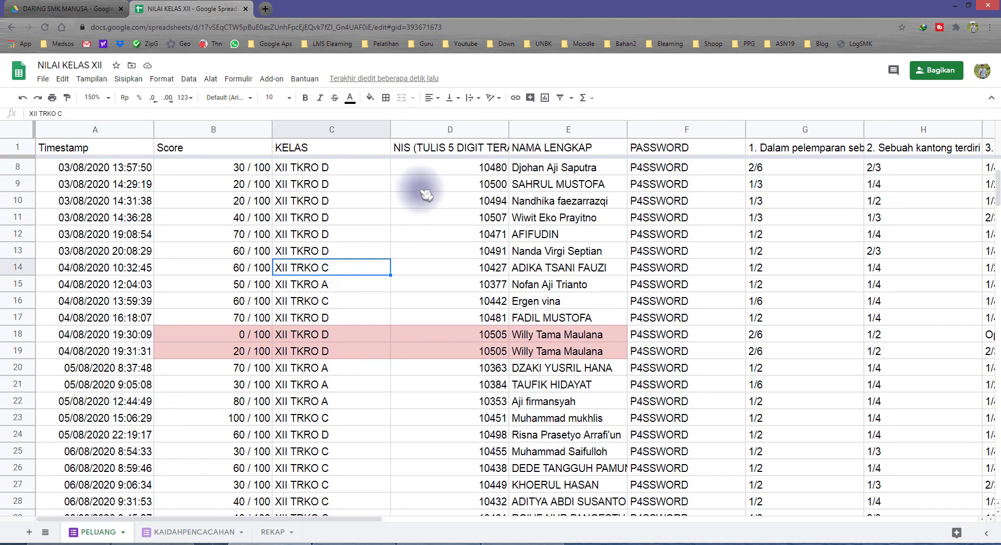
drag(424, 166, 429, 403)
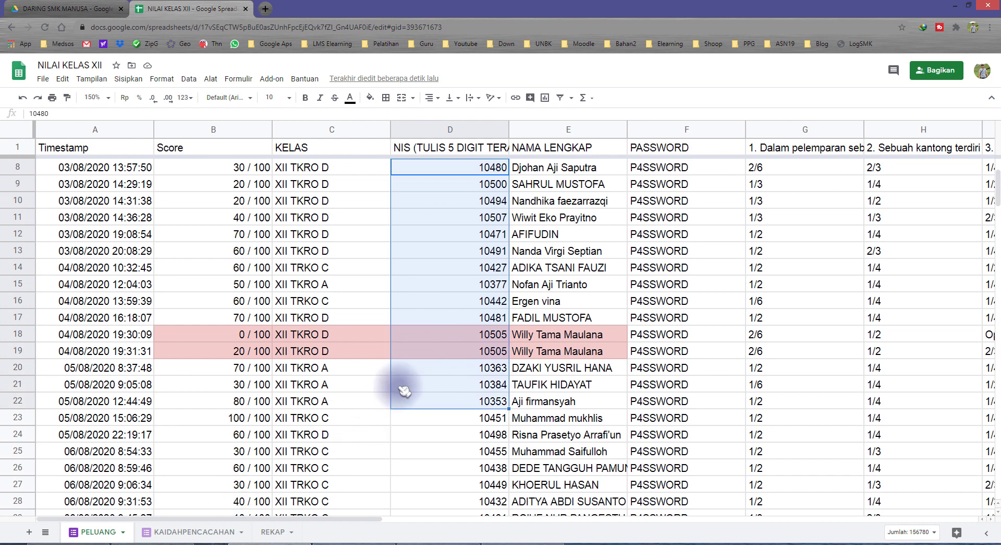
click(194, 531)
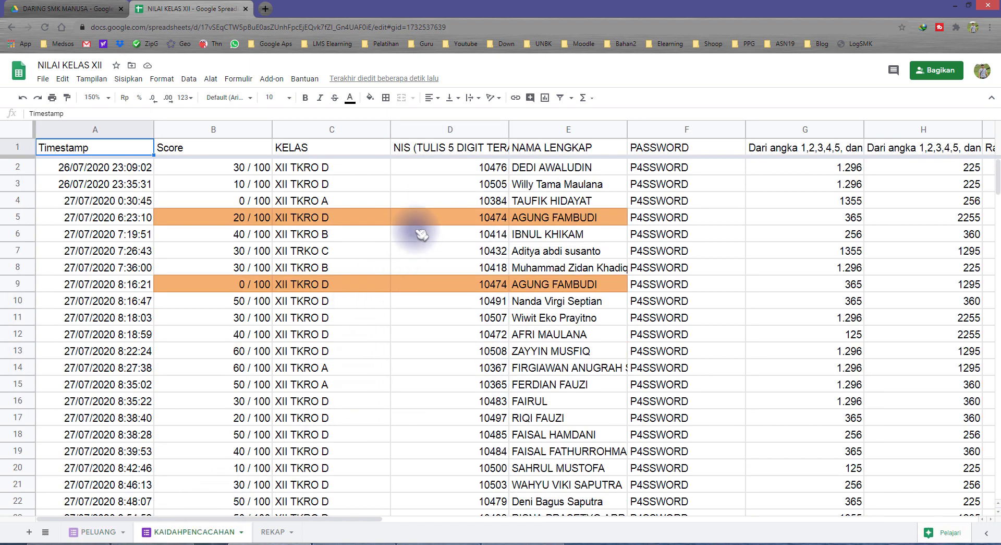
drag(425, 168, 444, 368)
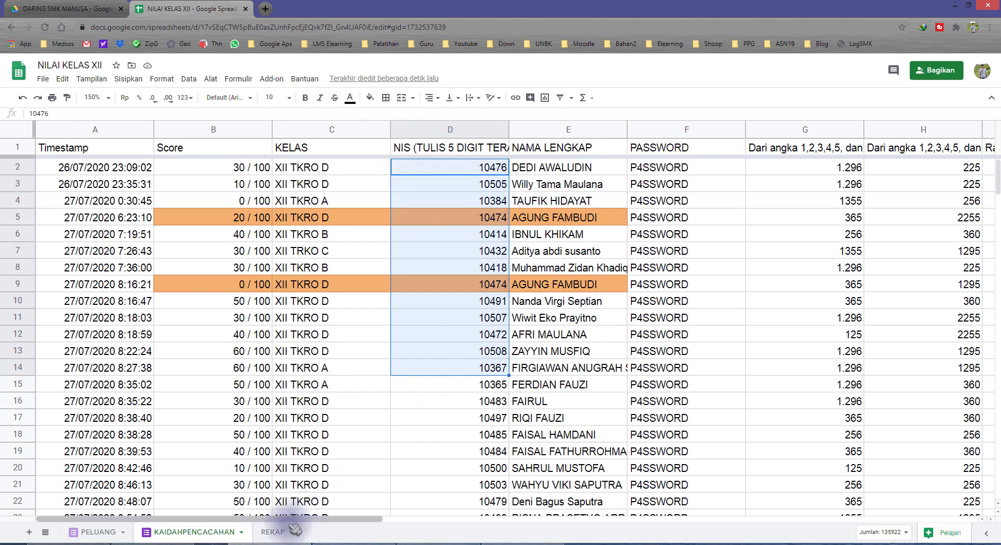
click(274, 531)
click(420, 224)
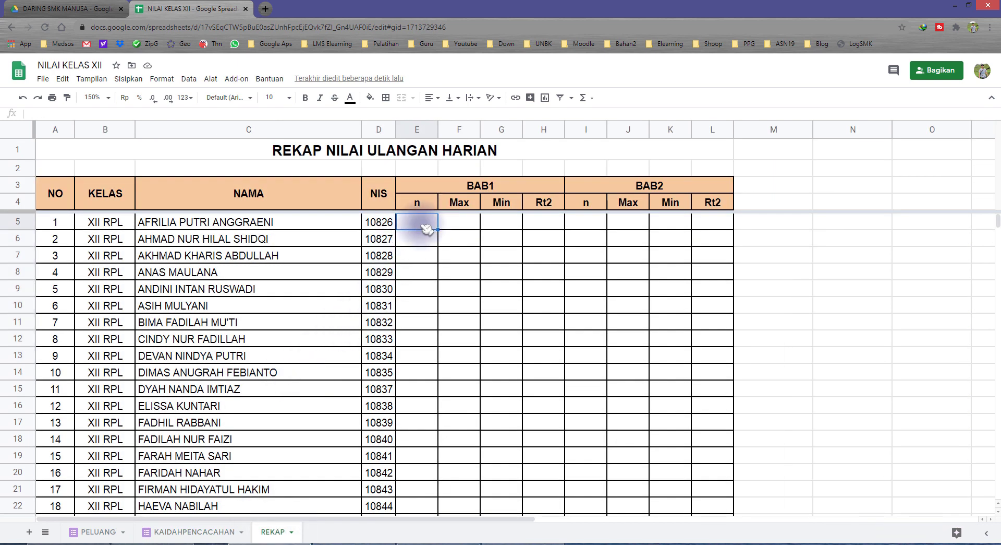
click(458, 224)
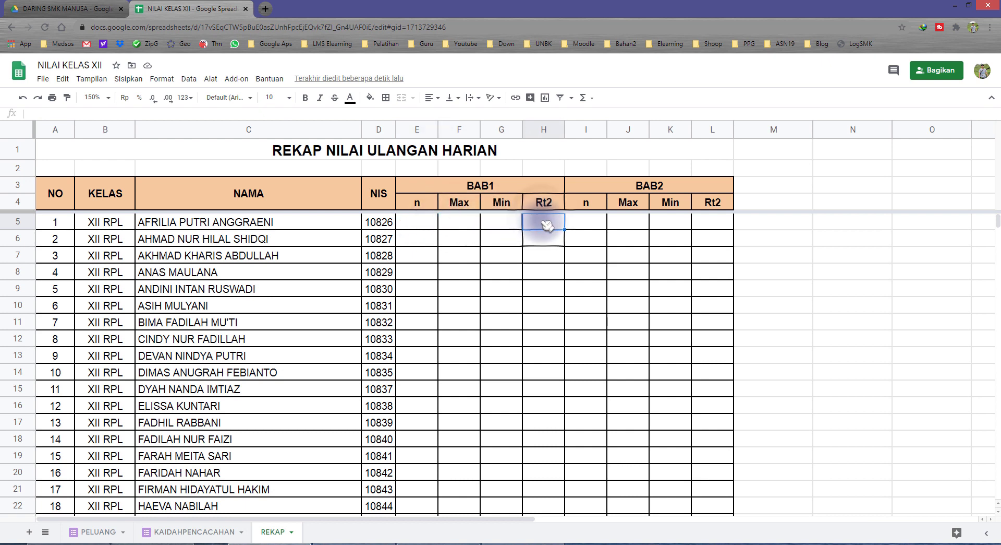
- Begin a COUNTIF formula in REKAP cell E5 with the locked range PELUANG!$D:$D, ready for its criterion
click(425, 222)
click(423, 223)
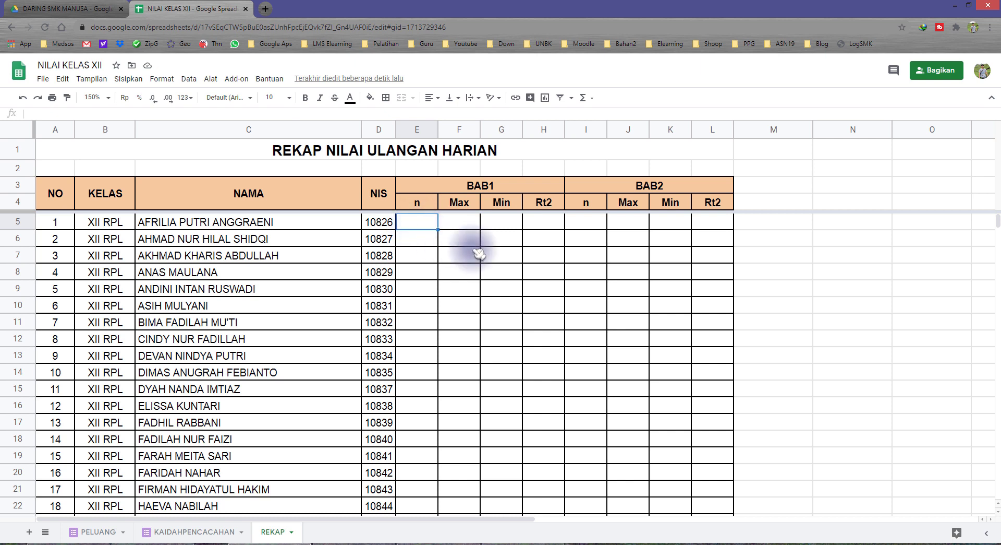
text(=count)
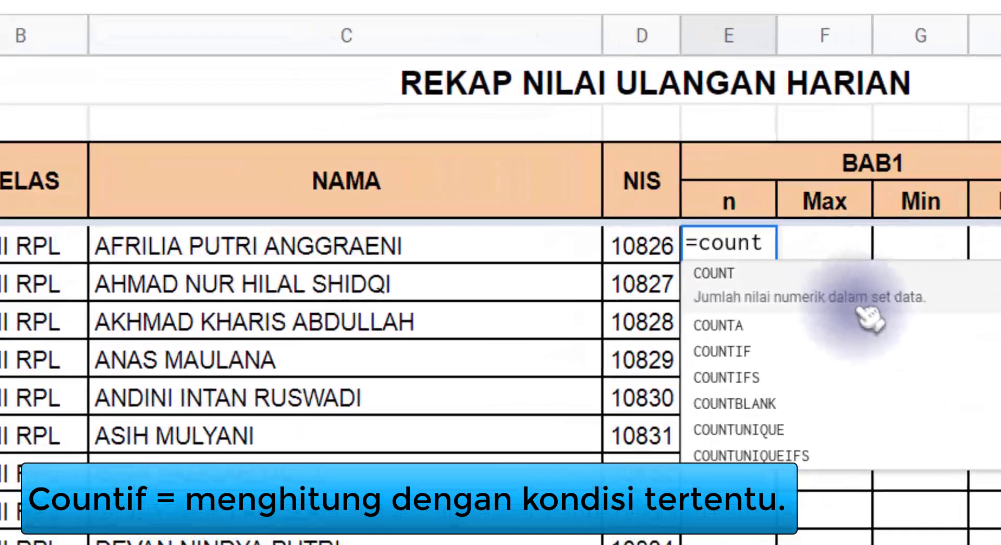
text(if)
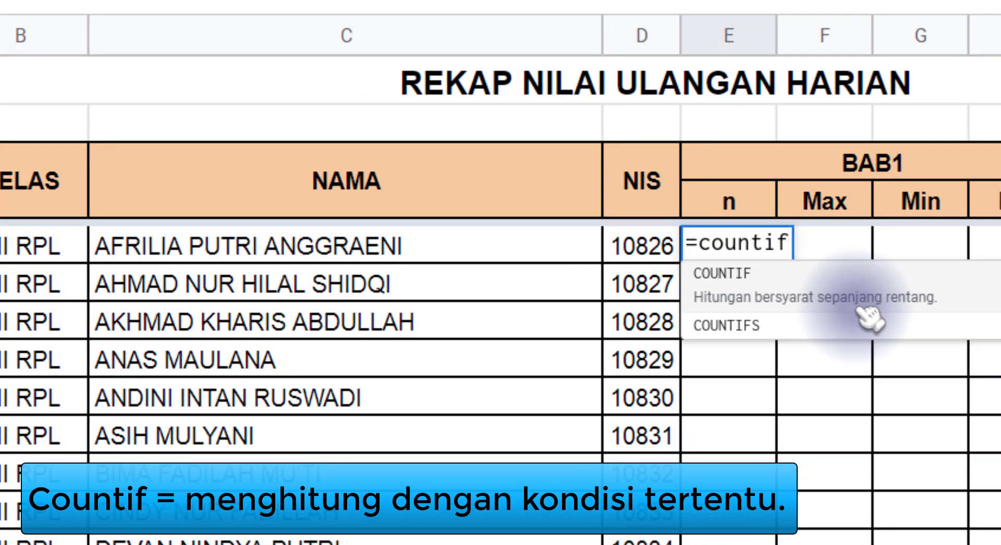
text(()
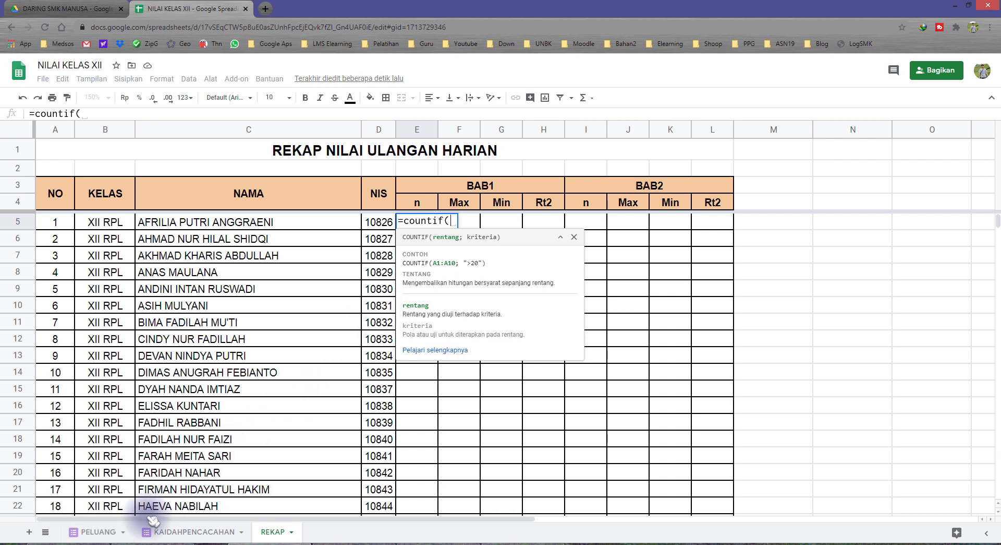
click(93, 532)
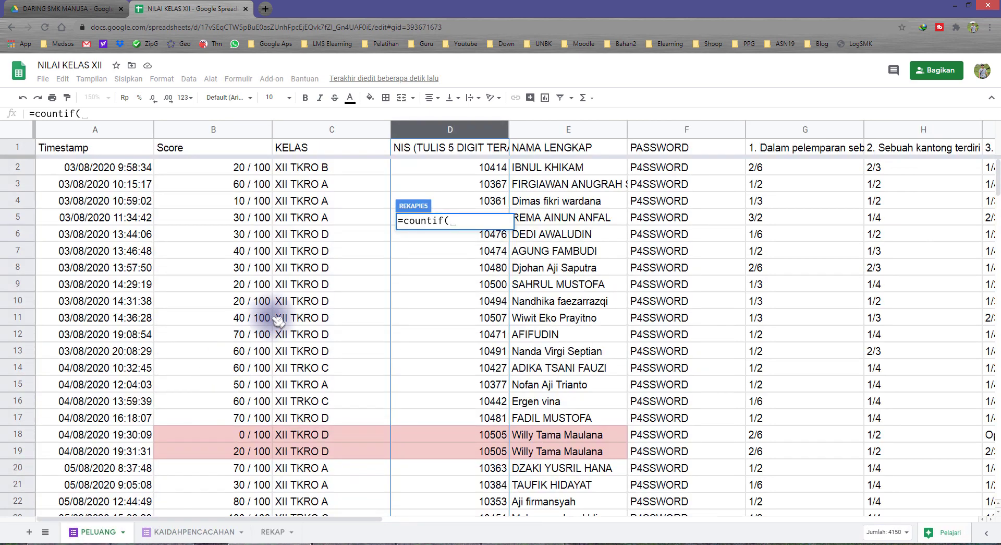
click(428, 135)
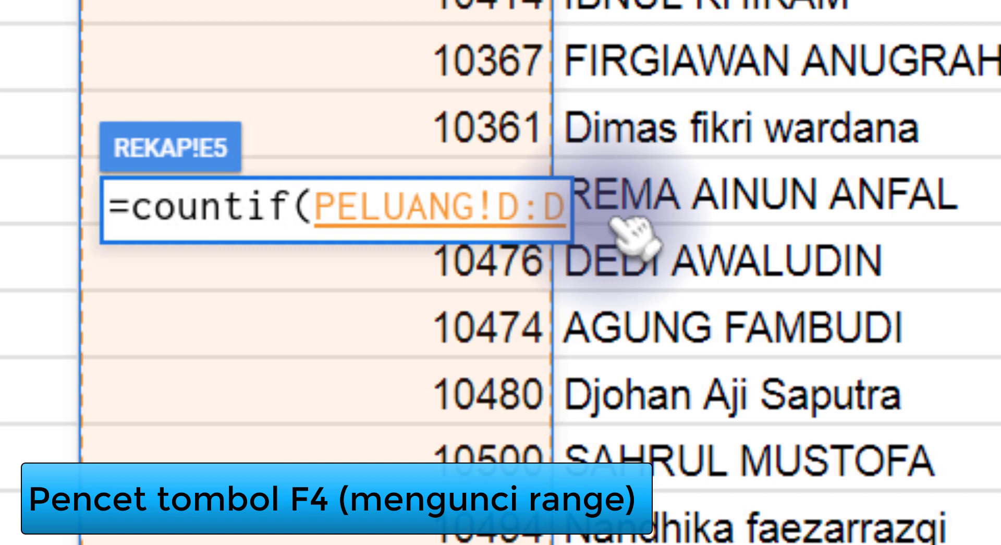
key(F4)
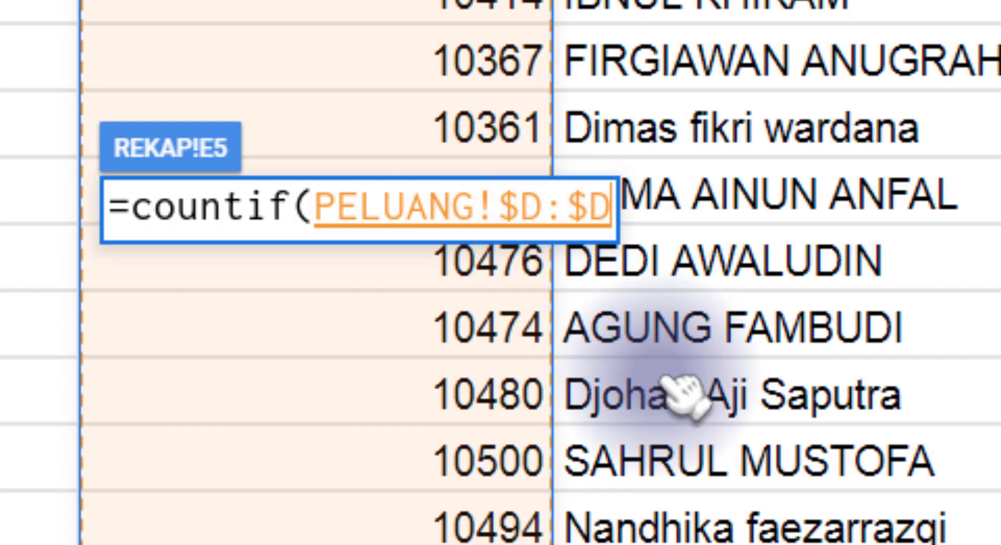
text(;)
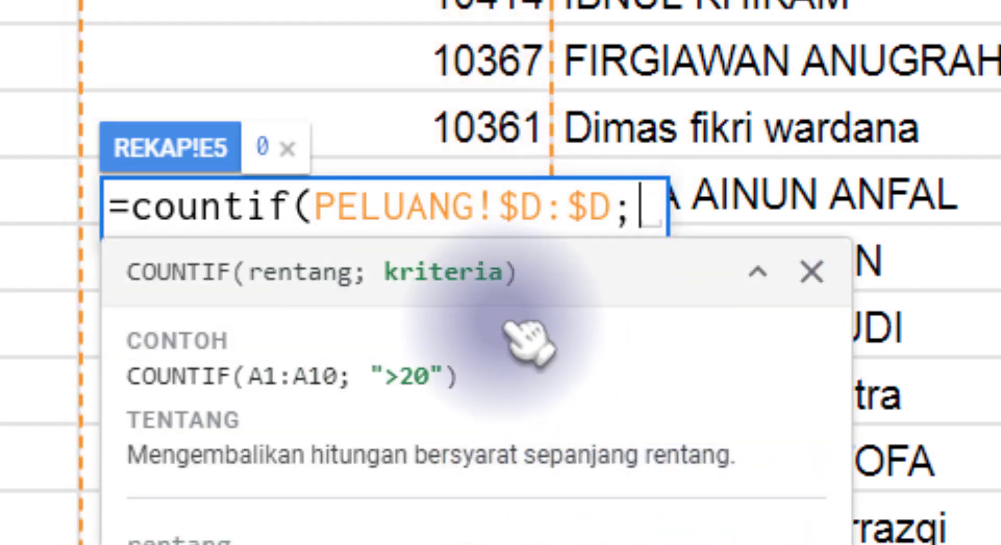
drag(389, 272, 483, 272)
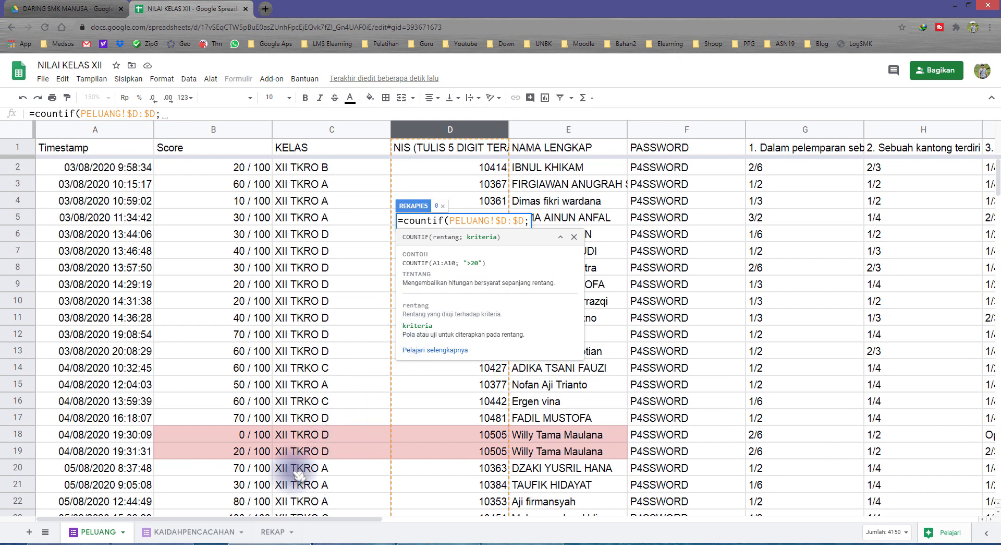
- Complete the COUNTIF in REKAP cell E5 with the column-locked NIS criterion, giving =countif(PELUANG!$D:$D;$D5)
click(276, 532)
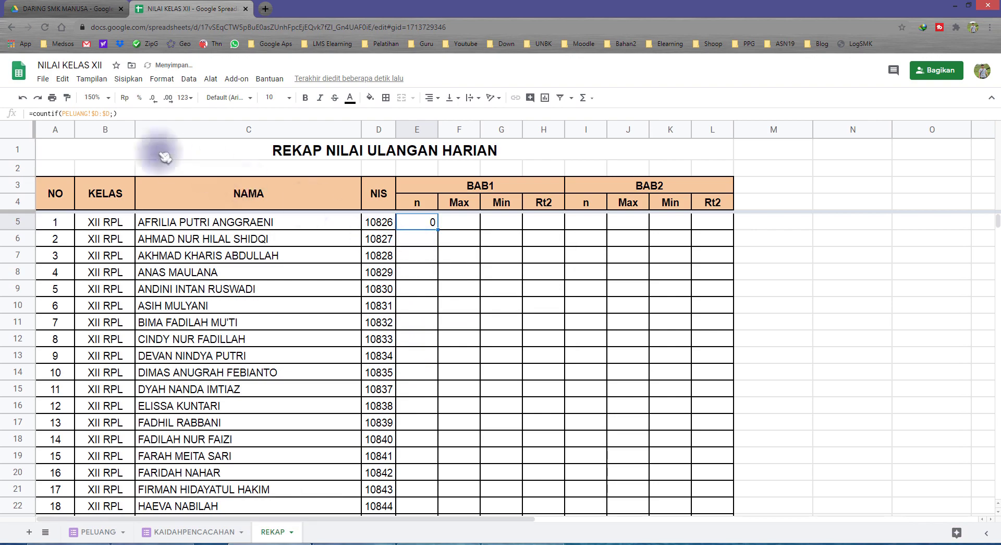
click(125, 112)
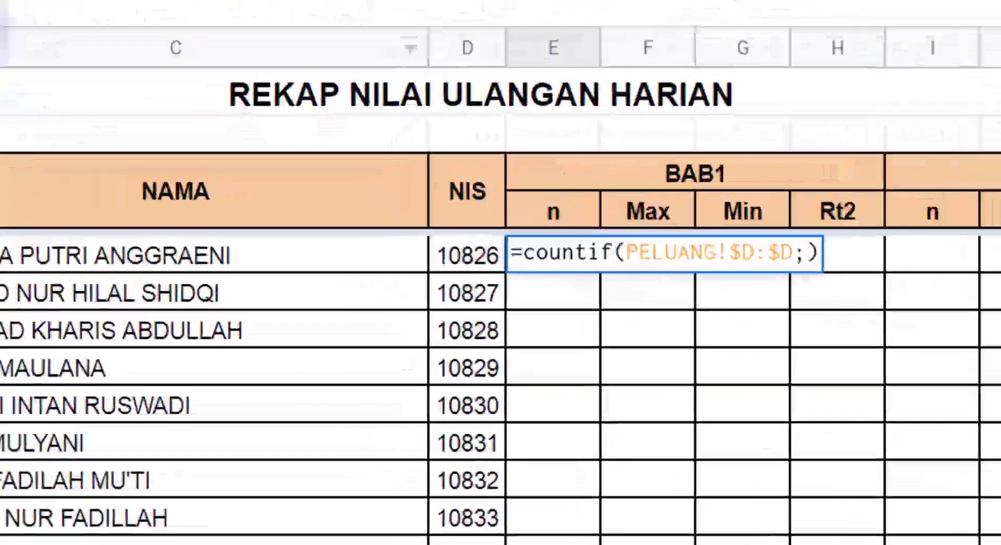
key(Return)
click(617, 263)
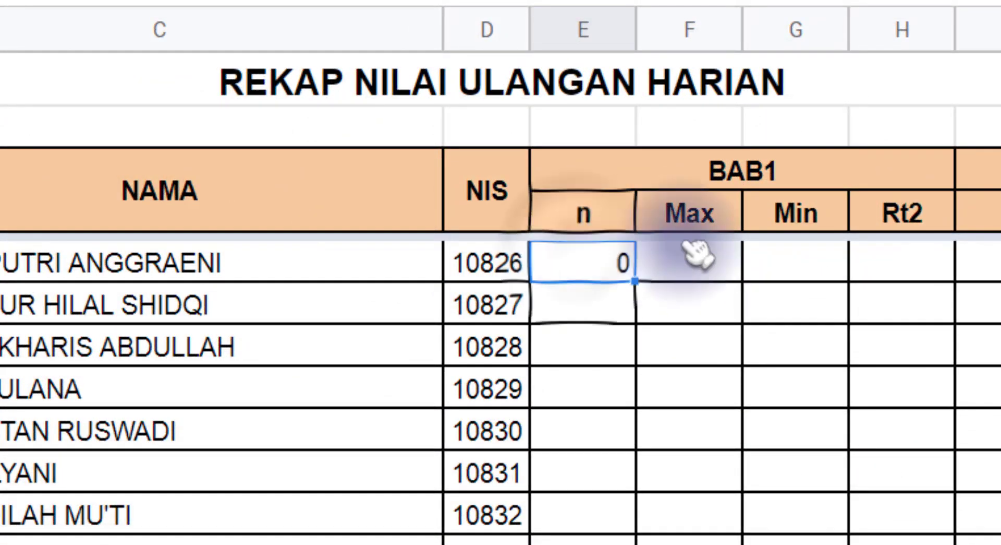
double_click(579, 261)
click(864, 258)
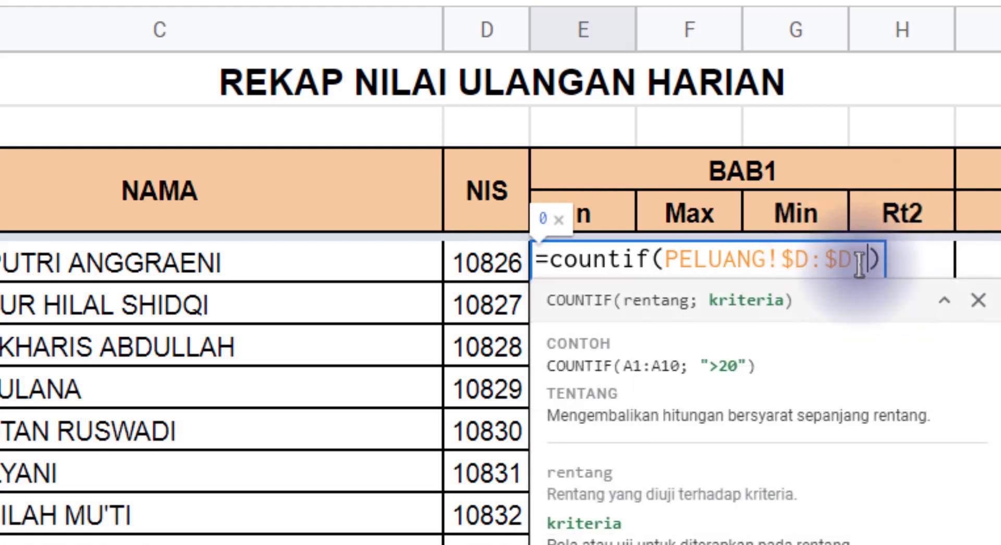
click(501, 263)
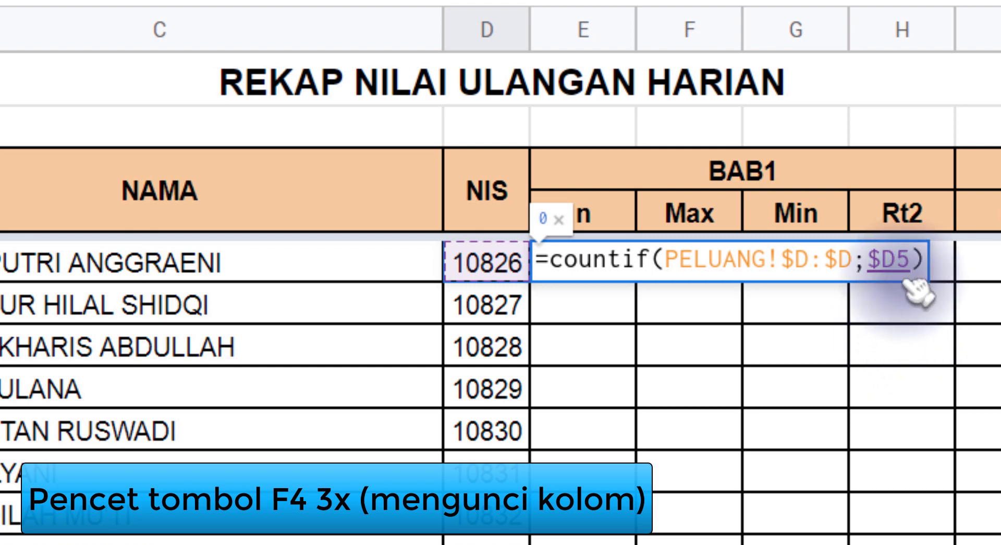
mouse_move(871, 258)
mouse_down()
mouse_move(885, 268)
mouse_move(878, 261)
mouse_up()
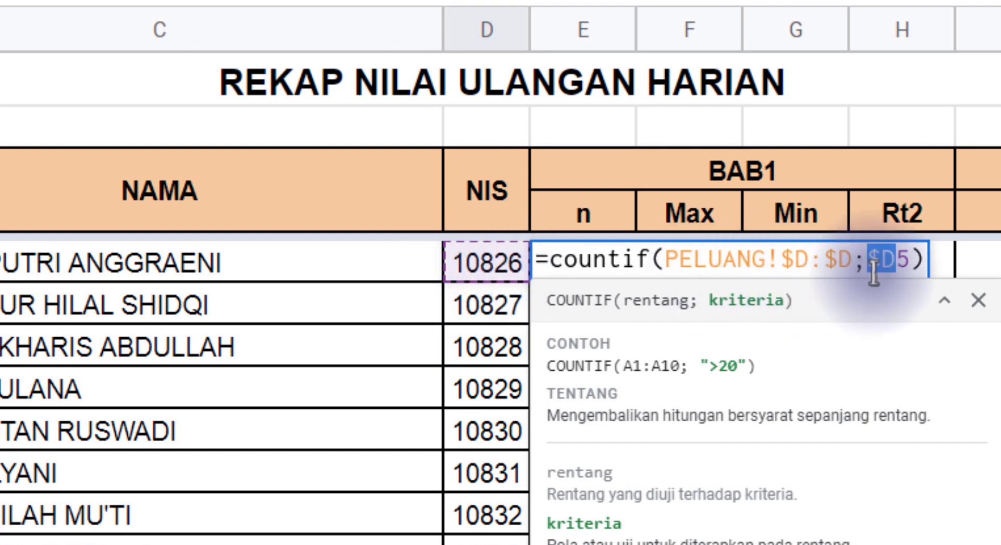
click(901, 260)
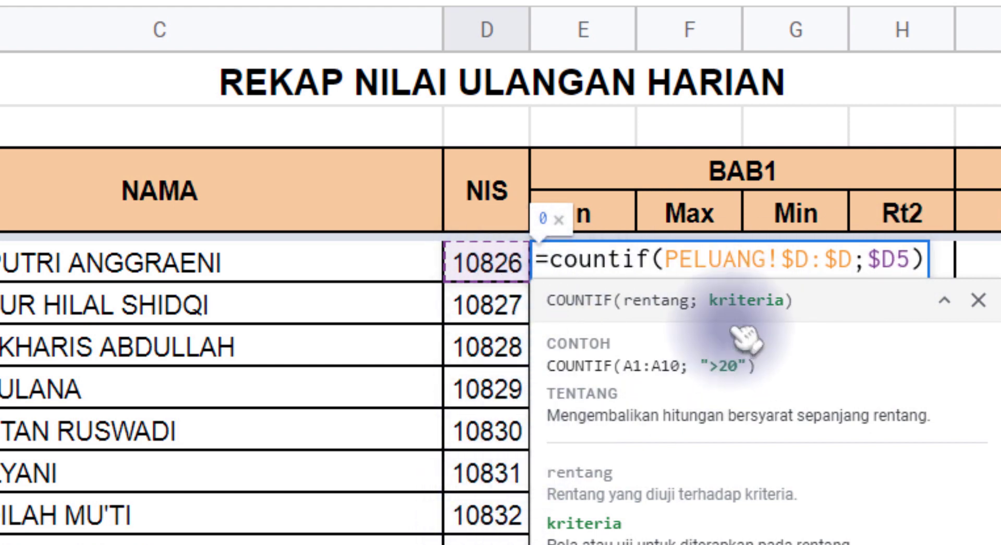
key(Return)
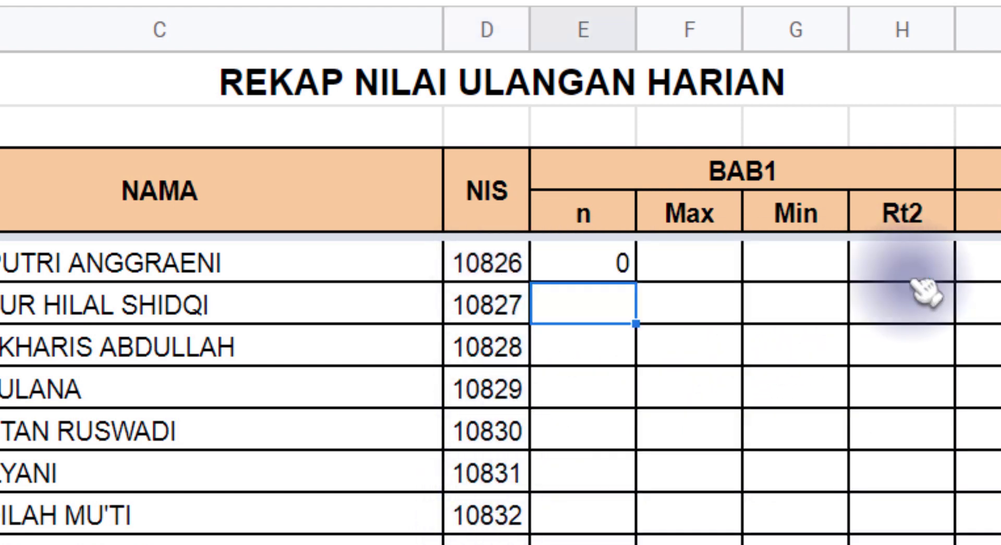
- Centre the contents of cell E5 horizontally
click(618, 273)
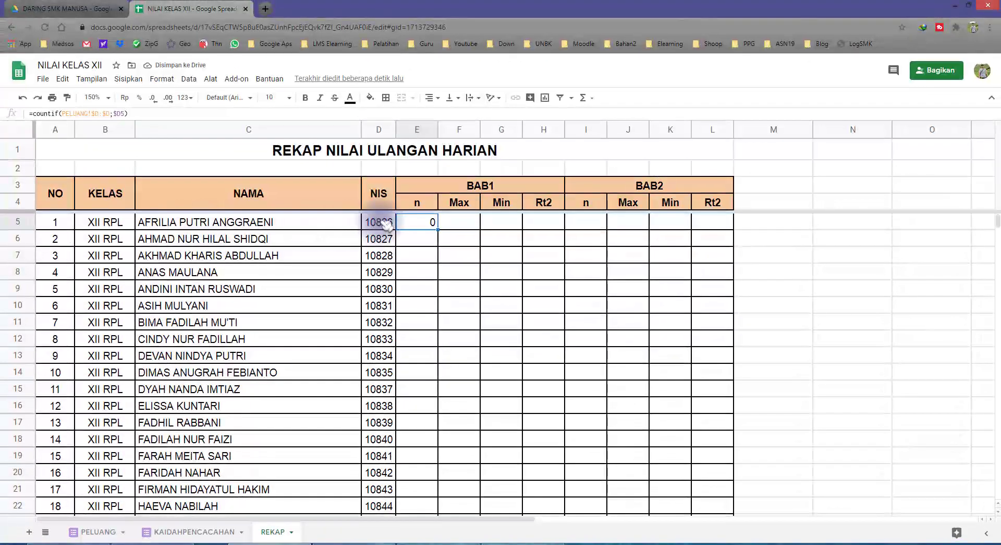
click(384, 223)
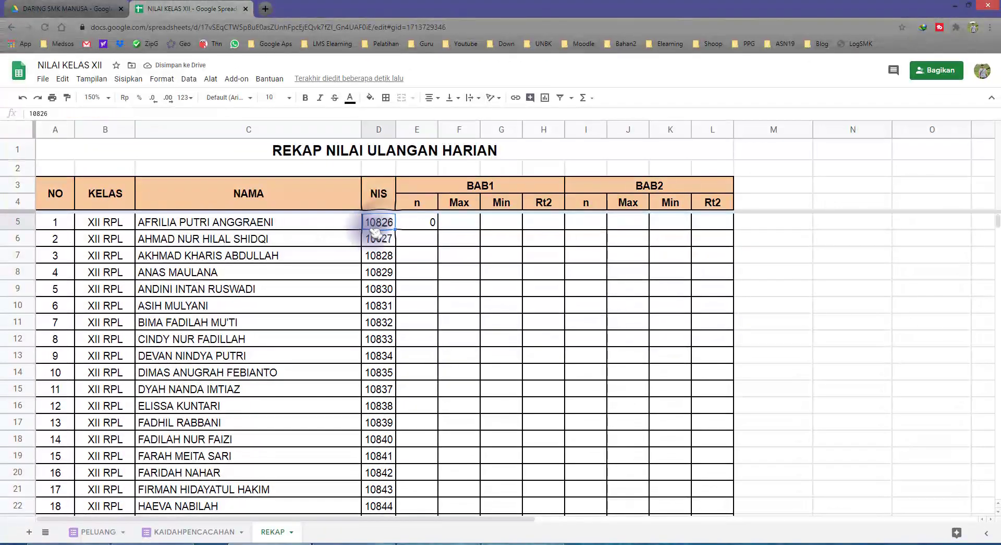
click(423, 223)
click(432, 98)
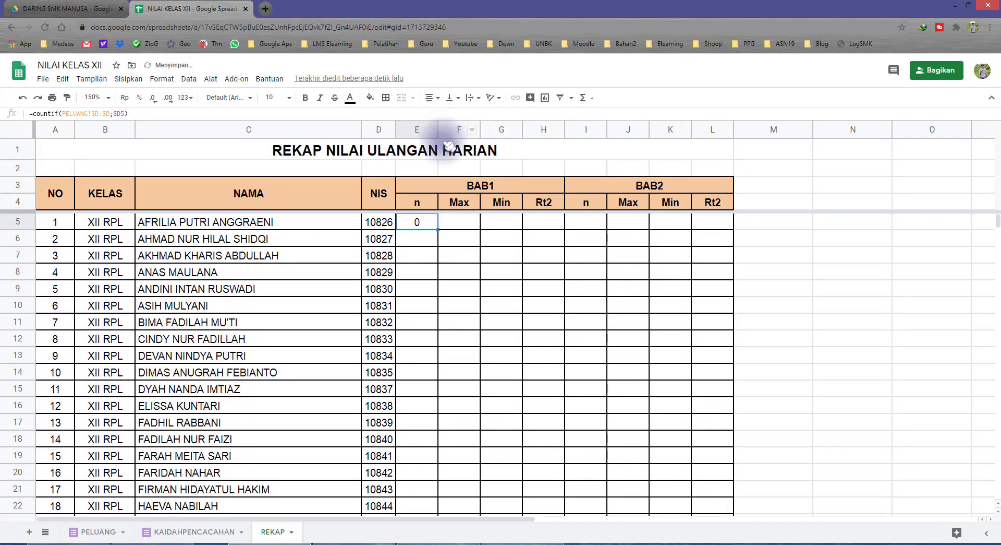
click(445, 116)
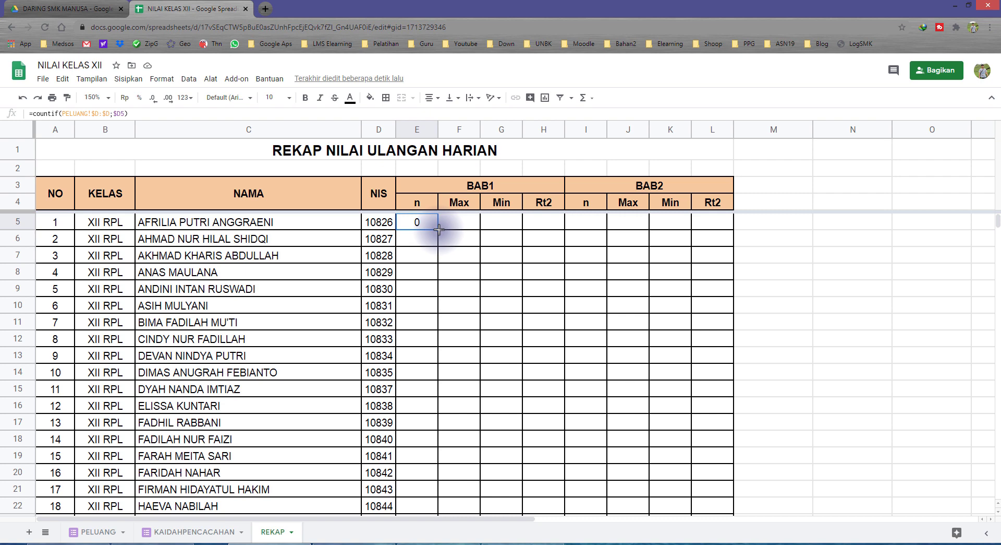
- Check which classes and NIS numbers have responses in the PELUANG sheet, and return to REKAP
click(98, 531)
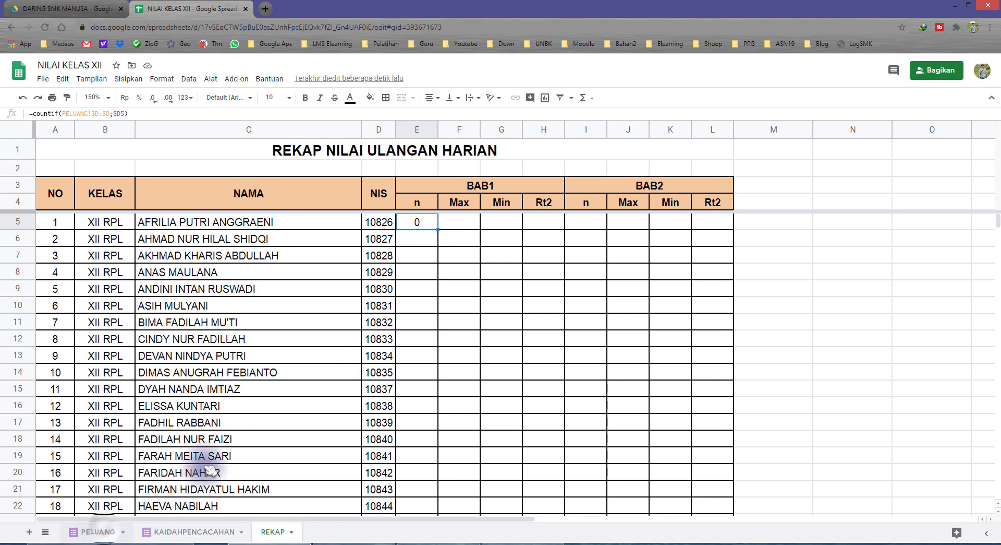
drag(458, 161, 456, 371)
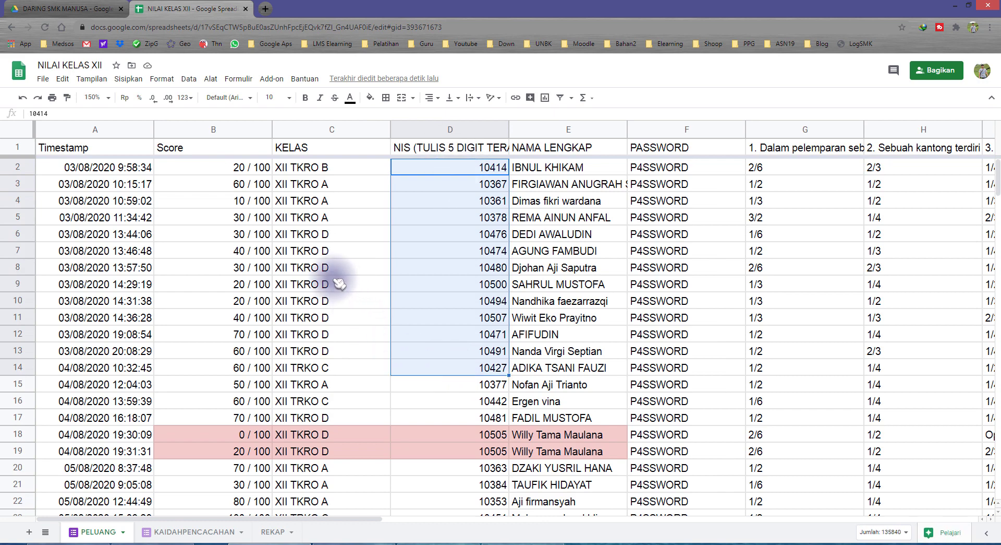
drag(325, 247, 359, 367)
scroll(353, 360, down, 7)
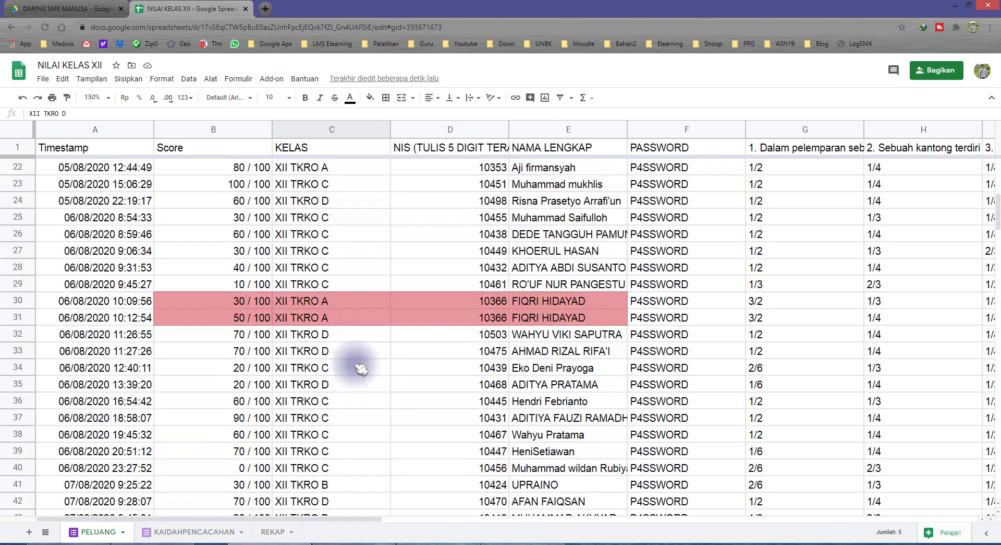
scroll(353, 360, up, 7)
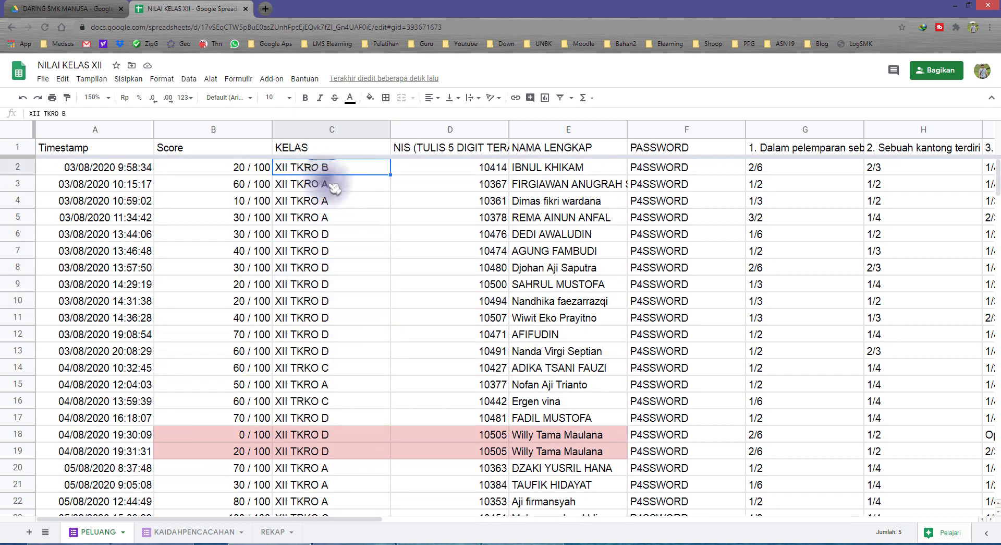
click(328, 200)
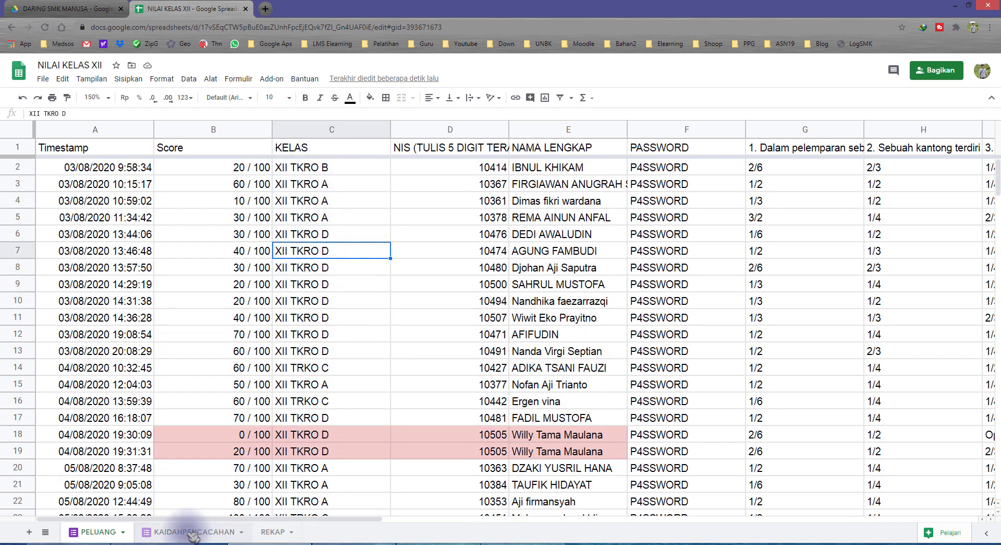
click(272, 531)
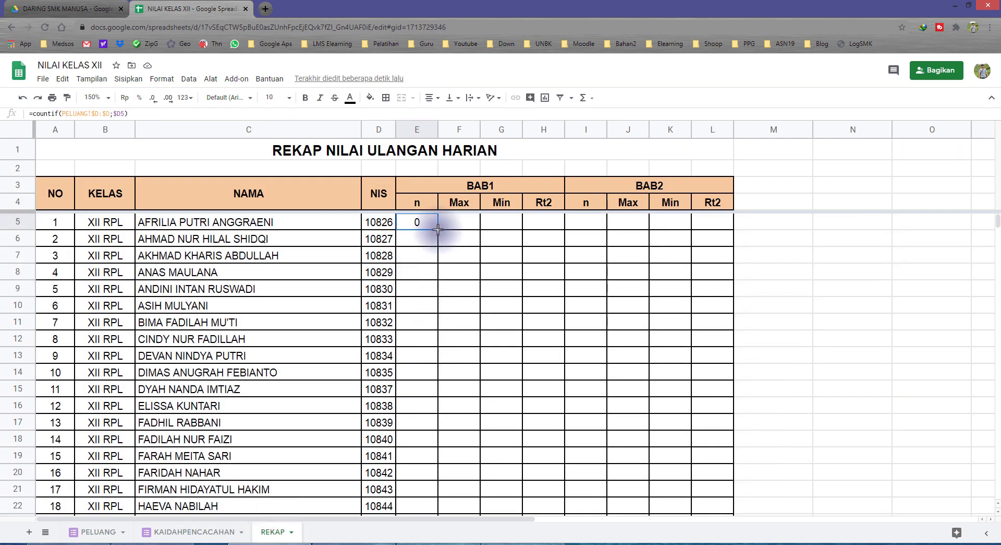
- Fill the COUNTIF formula from E5 down the whole BAB1 n column for every student
drag(438, 229, 443, 336)
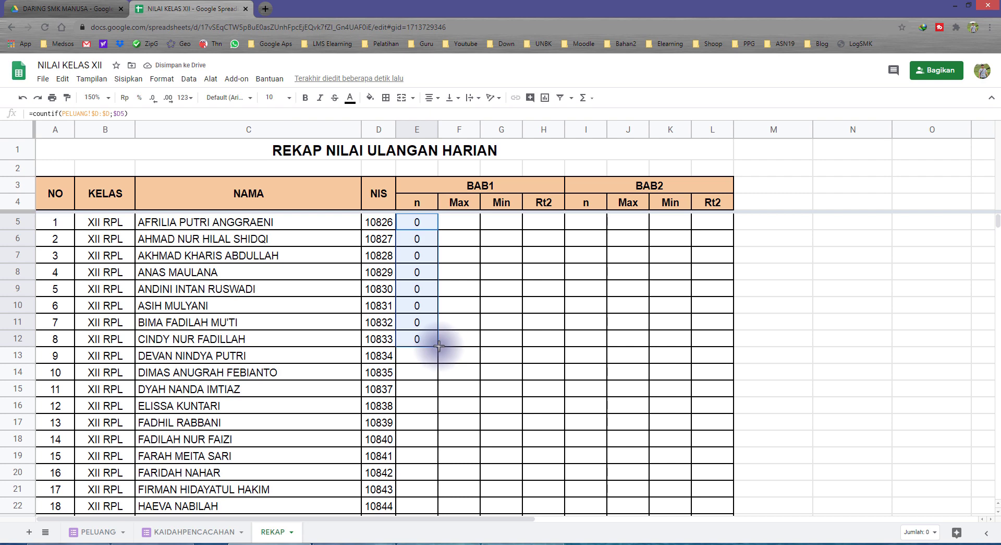
drag(439, 345, 440, 389)
scroll(440, 389, down, 2)
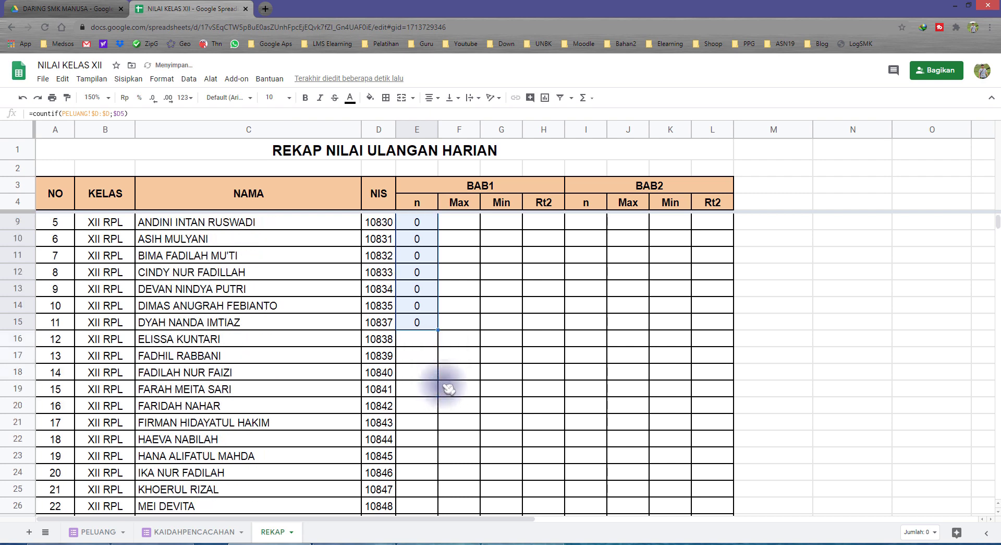
click(426, 325)
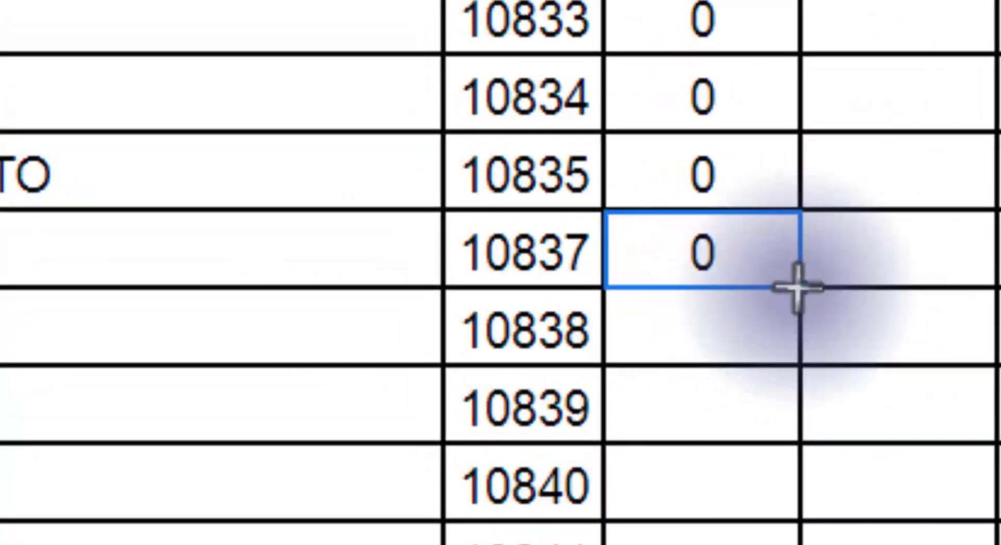
double_click(798, 288)
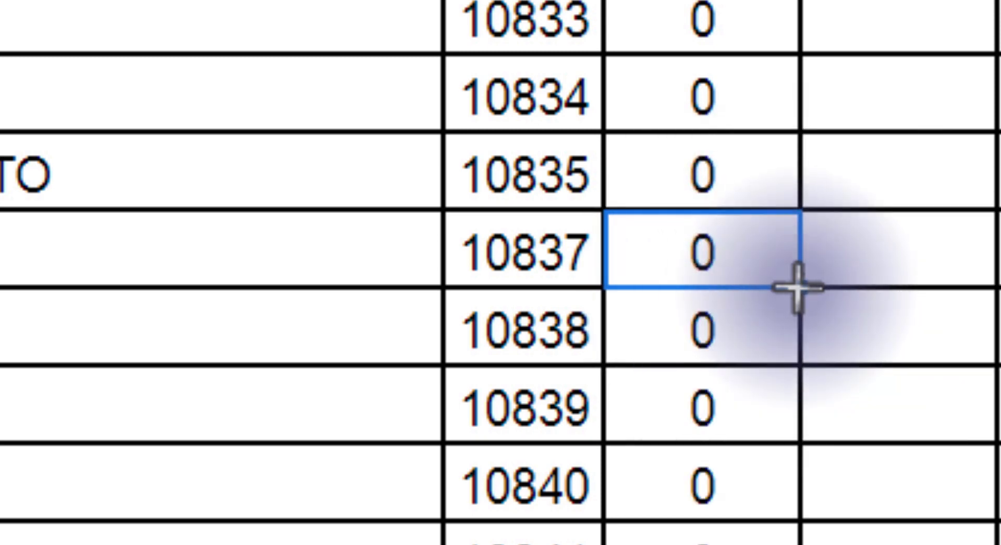
- Examine the attempt counts in the BAB1 n column, especially the XII TKRO A rows and the student in row 584
scroll(805, 390, down, 10)
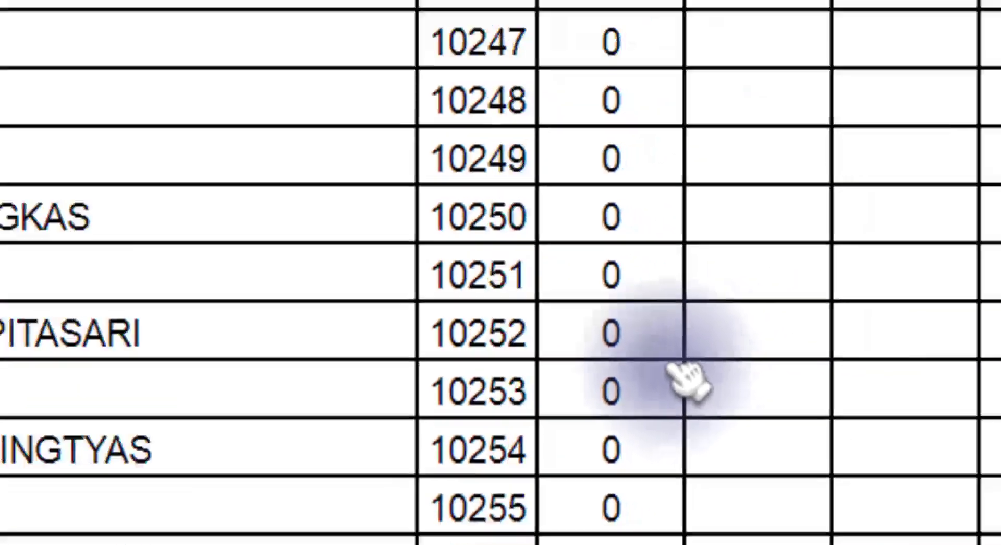
scroll(688, 376, down, 5)
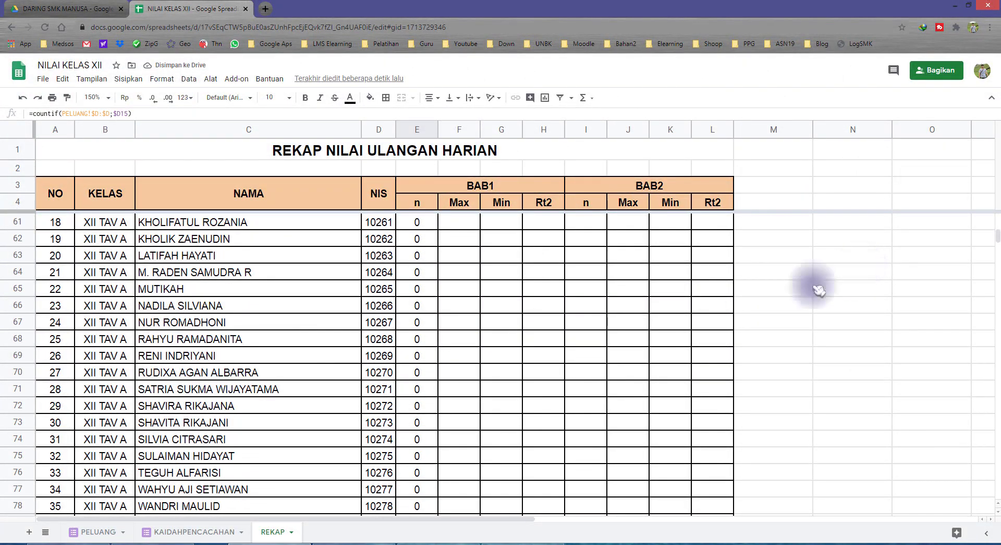
scroll(861, 297, down, 3)
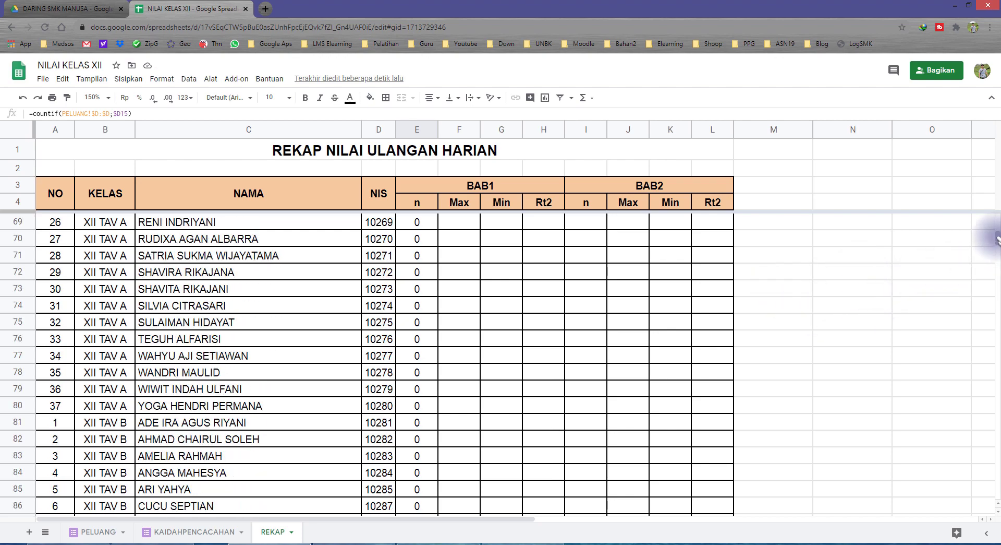
drag(998, 239, 997, 381)
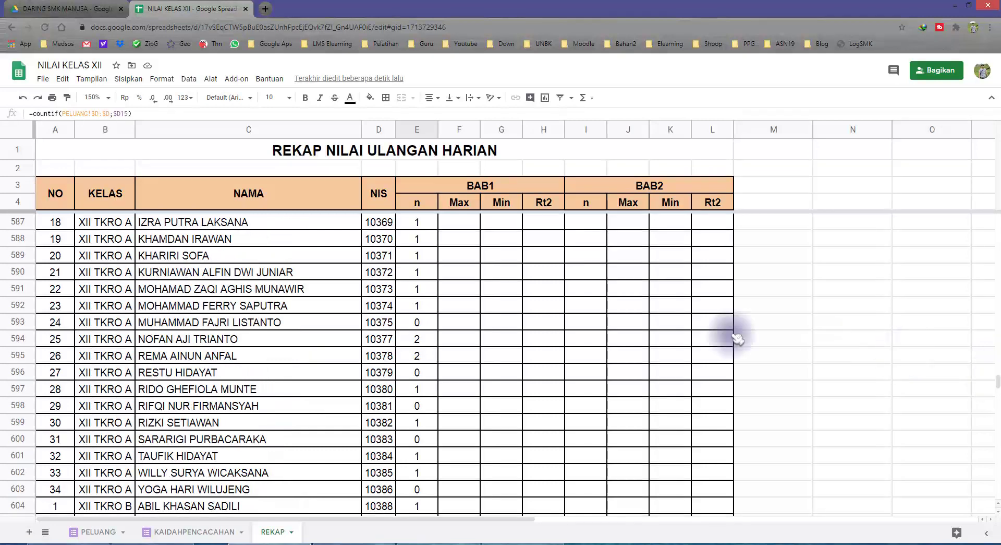
scroll(679, 334, up, 7)
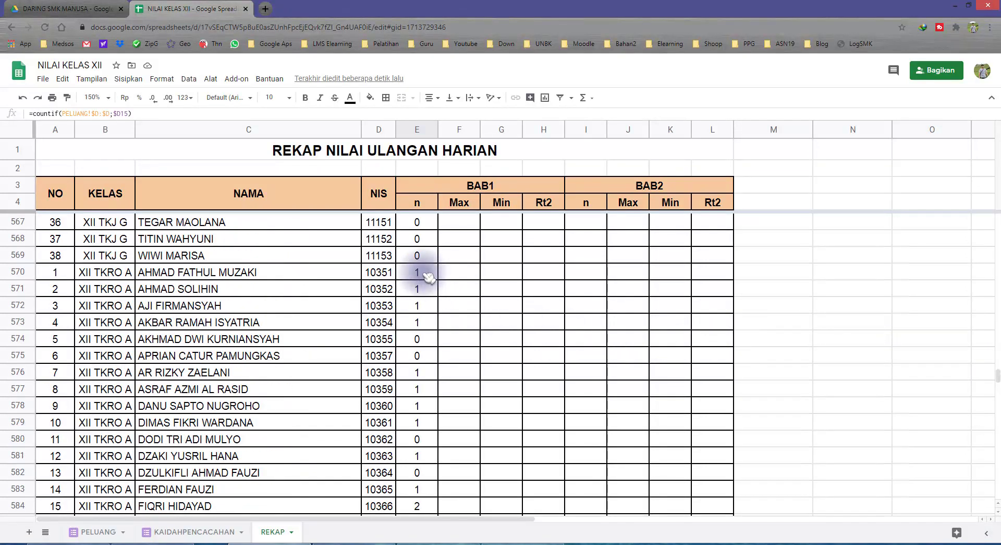
click(425, 274)
click(426, 287)
scroll(437, 333, down, 3)
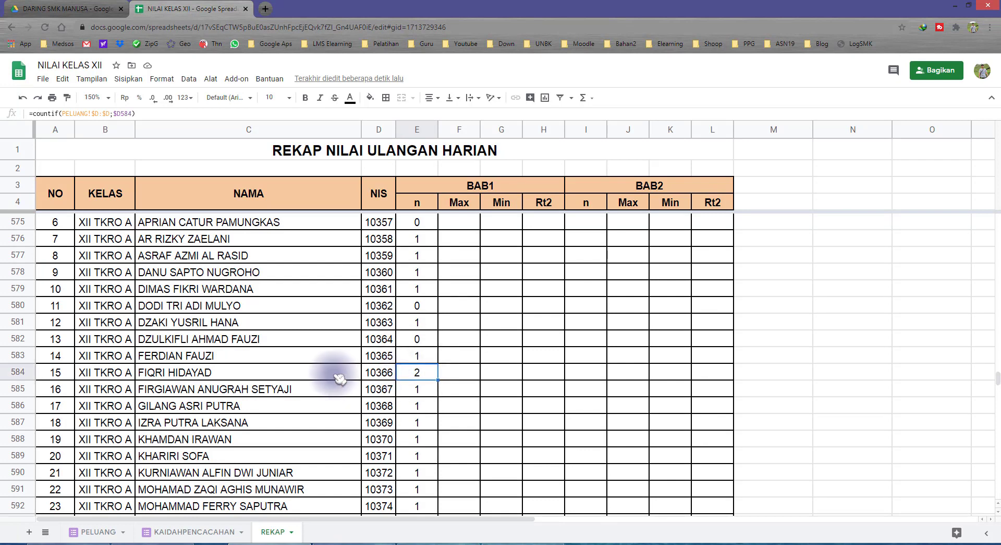
drag(313, 372, 404, 377)
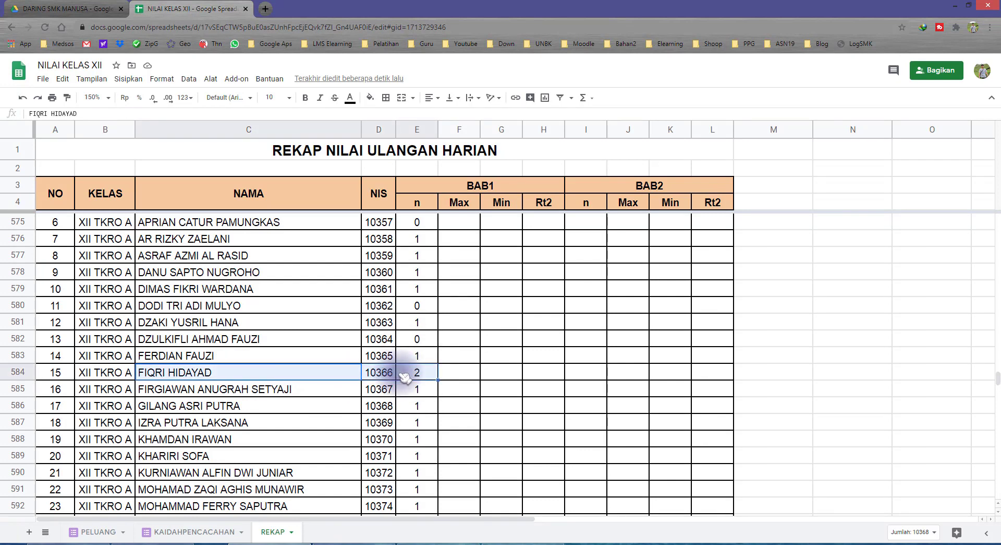
click(380, 374)
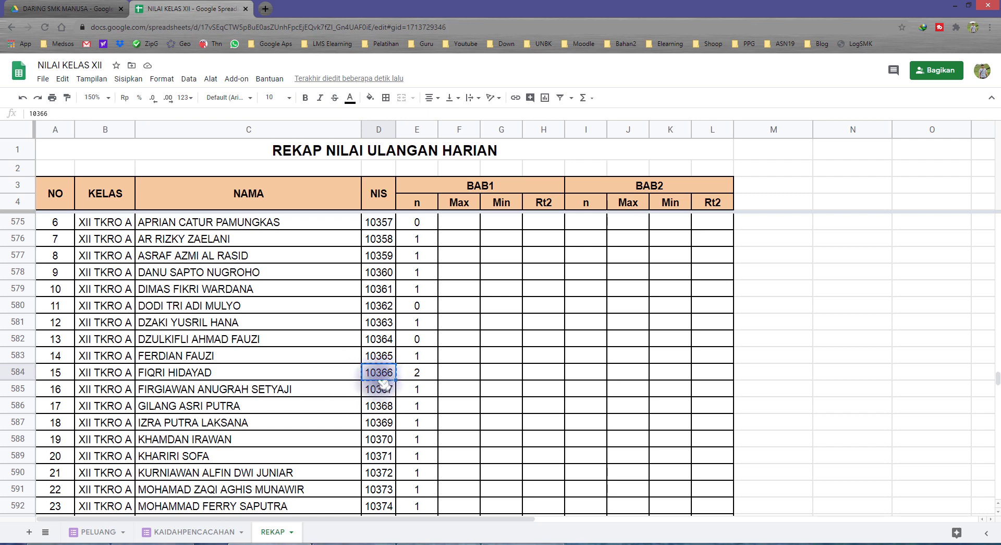
- Search the PELUANG sheet for the NIS from REKAP row 584 and compare its responses with the count in E584
click(99, 531)
key(ctrl+f)
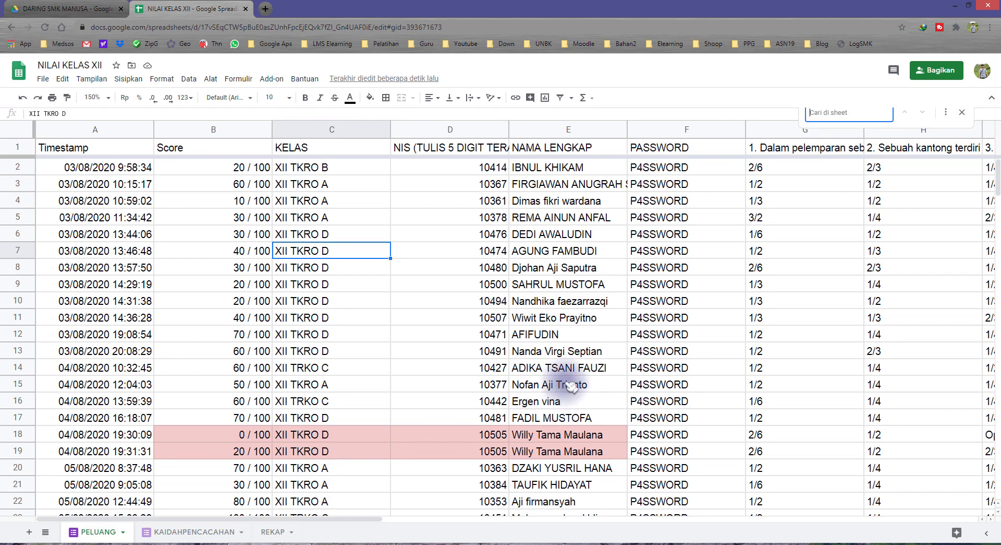
text(10366)
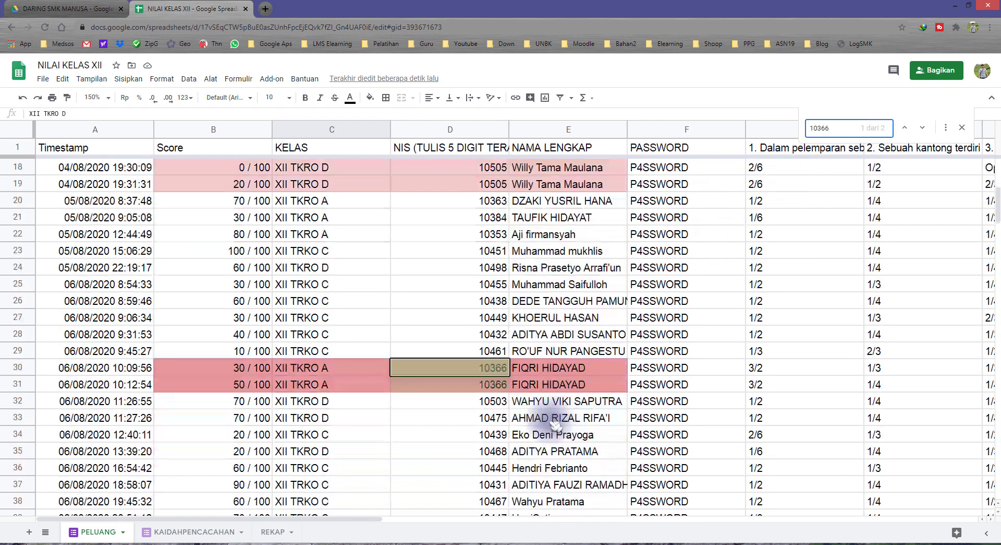
shift+click(484, 385)
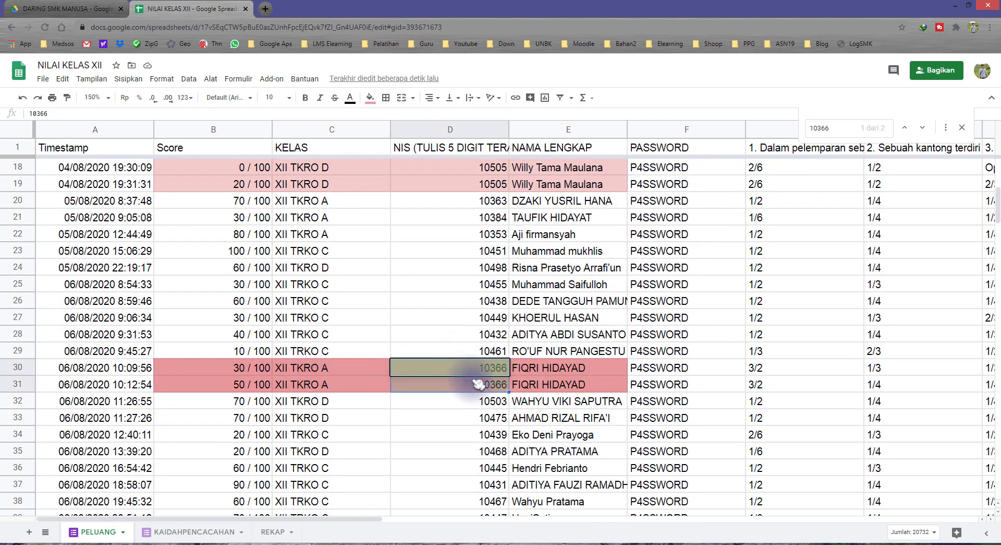
click(273, 532)
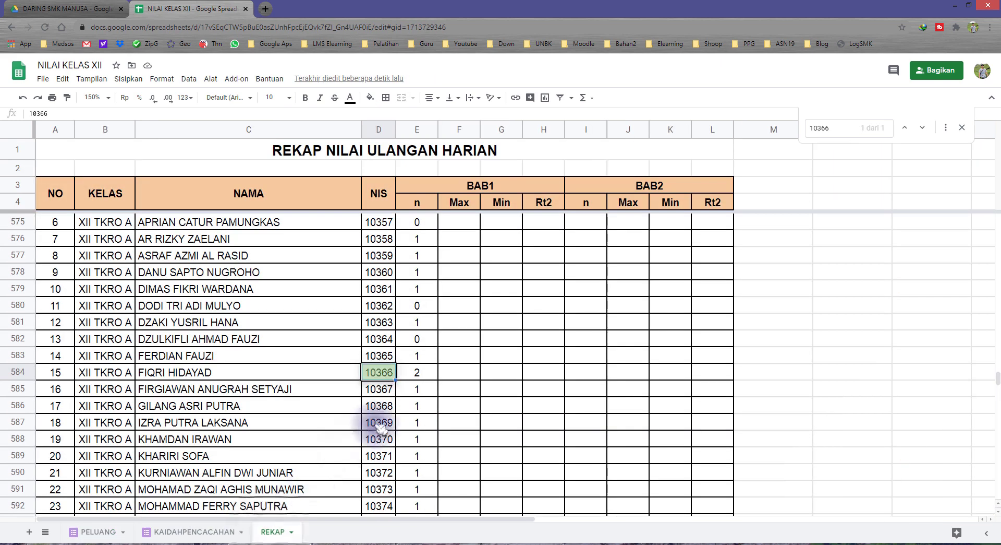
click(418, 372)
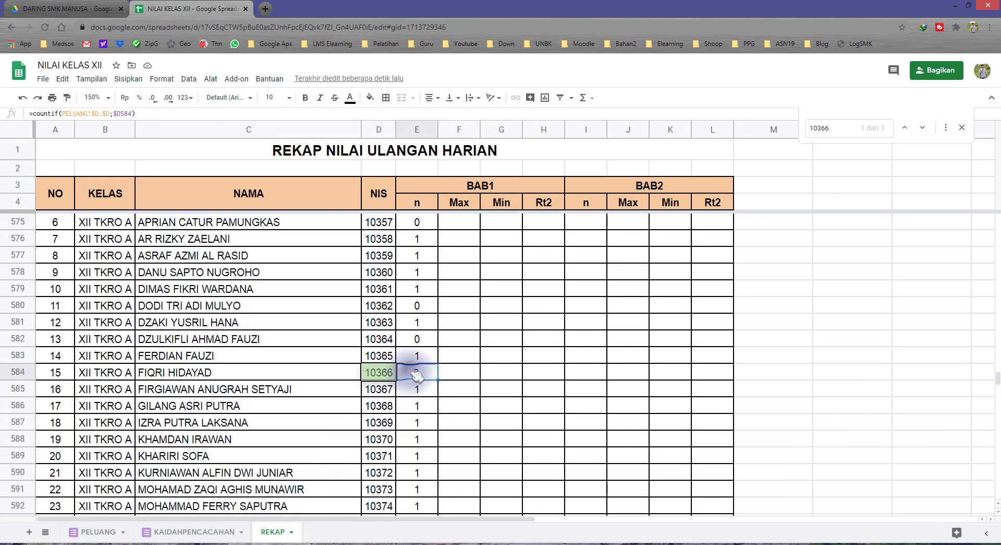
click(963, 127)
- Insert an opening IF( before the COUNTIF in REKAP cell E5 and copy the COUNTIF expression
drag(416, 202, 418, 274)
click(419, 271)
click(417, 222)
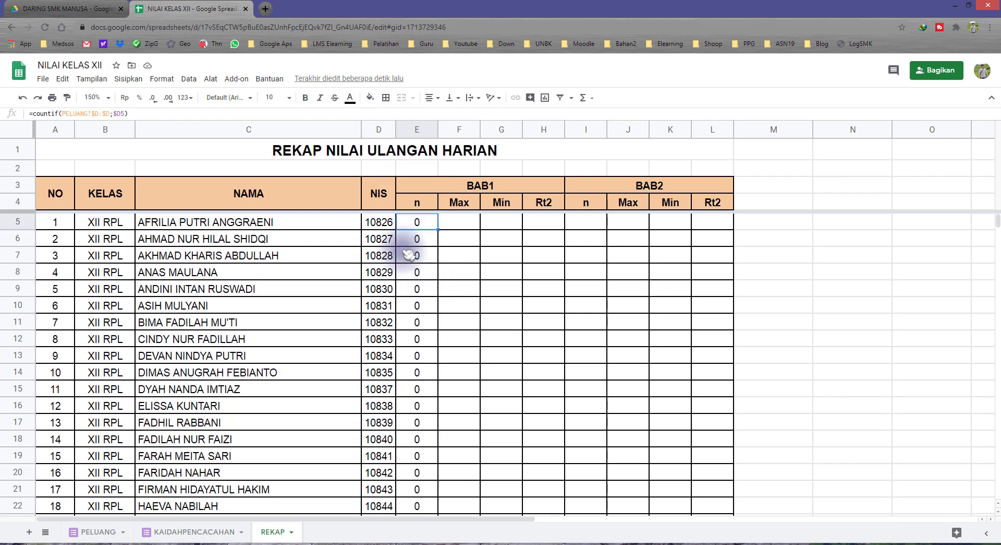
double_click(428, 223)
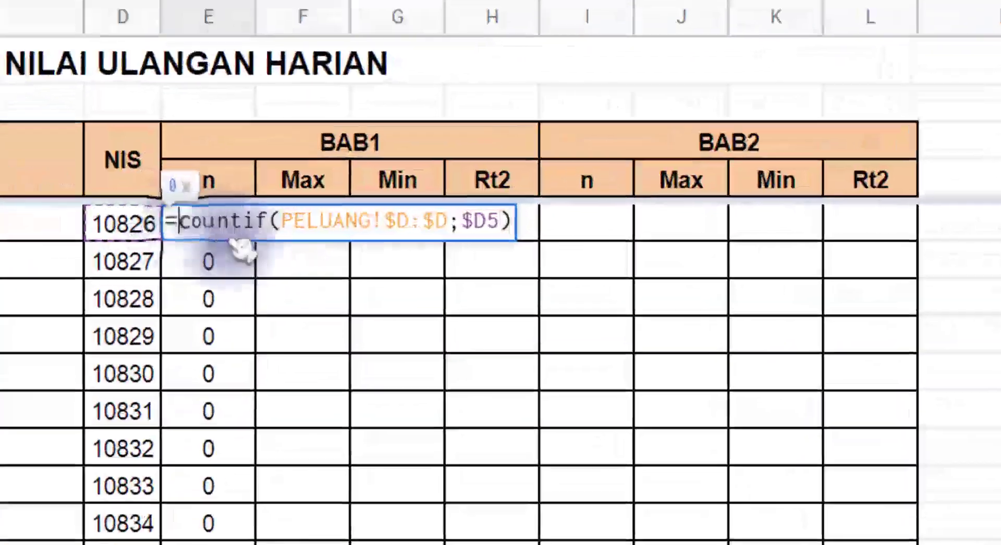
text(if)
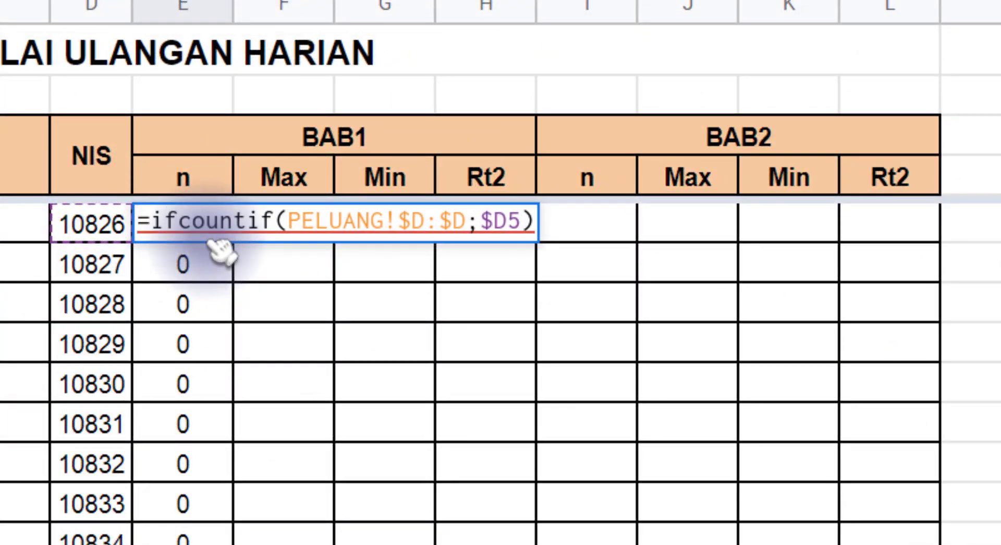
text(()
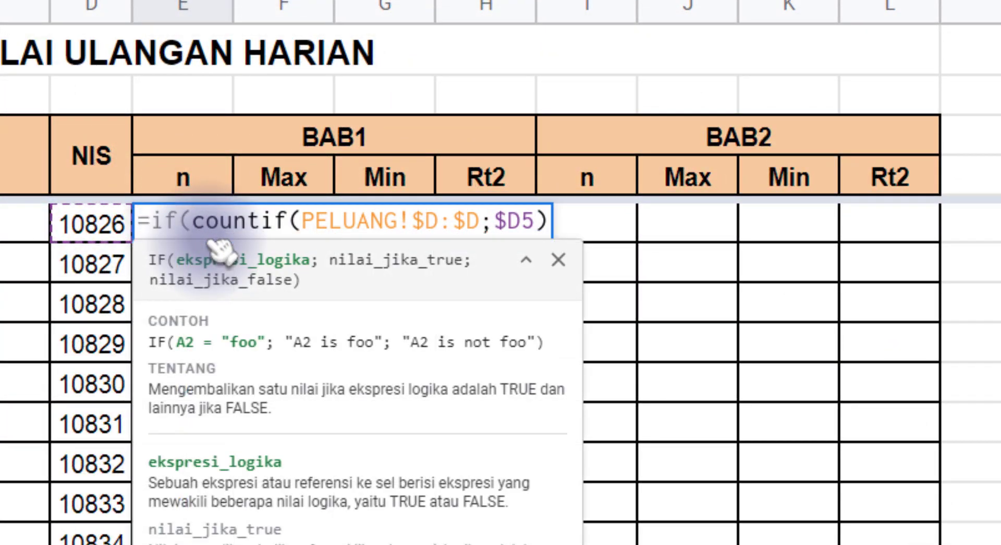
key(shift+End)
key(ctrl+c)
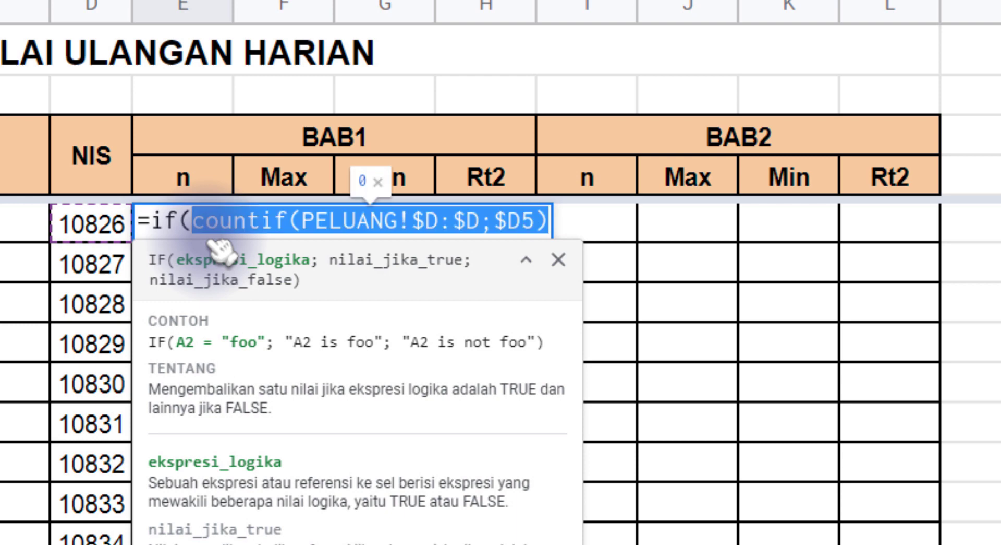
key(Right)
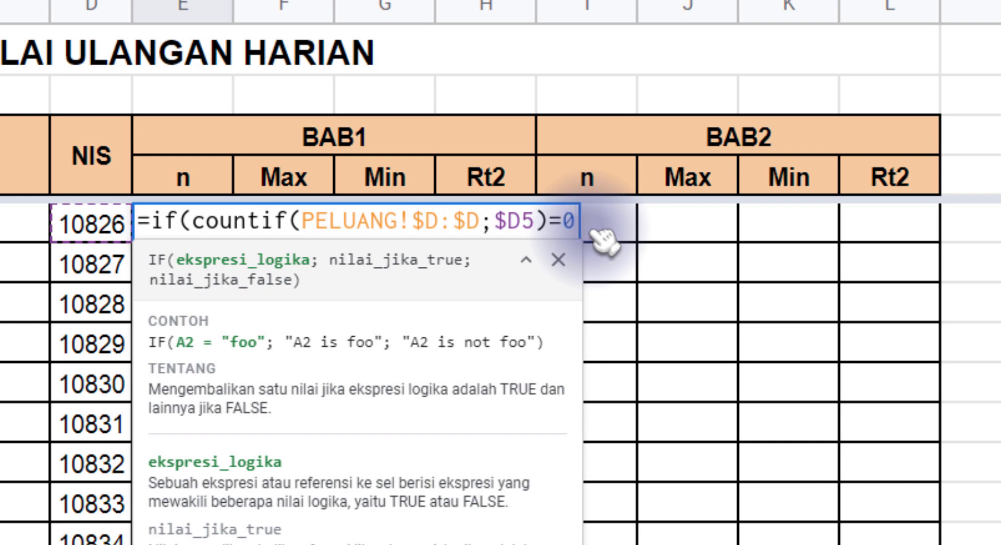
- Complete the formula in E5 as =if(countif(PELUANG!$D:$D;$D5)=0;"";countif(PELUANG!$D:$D;$D5))
text(=0;)
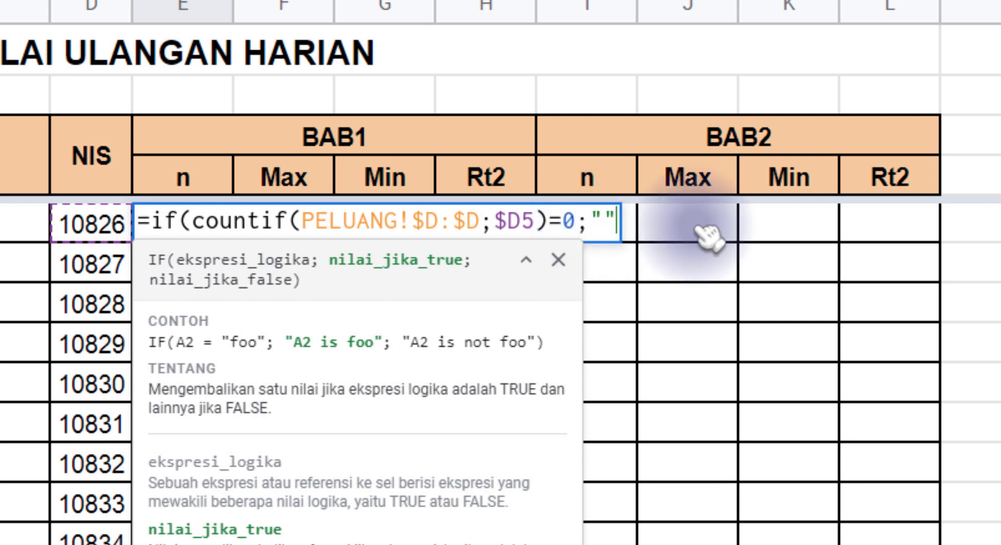
text("";)
key(ctrl+v)
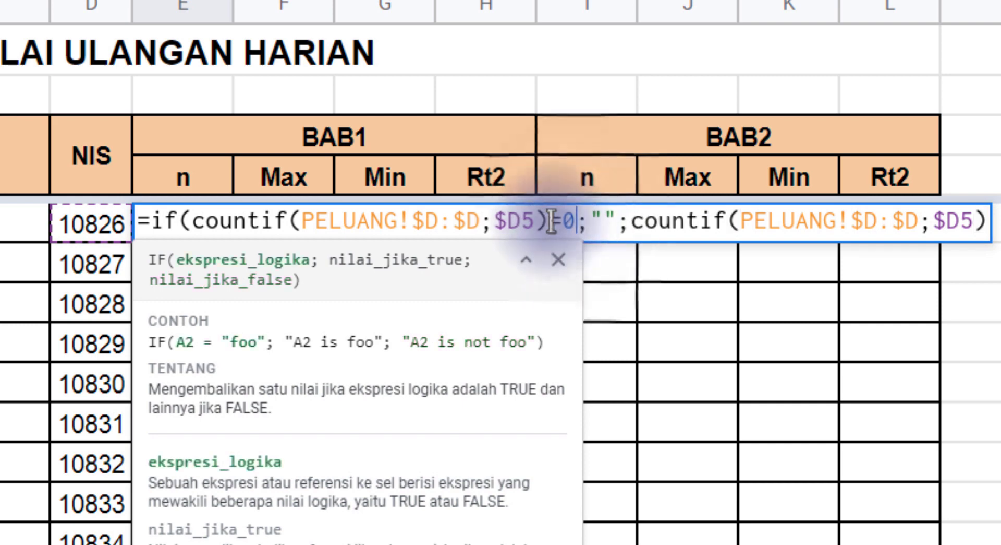
drag(547, 221, 192, 220)
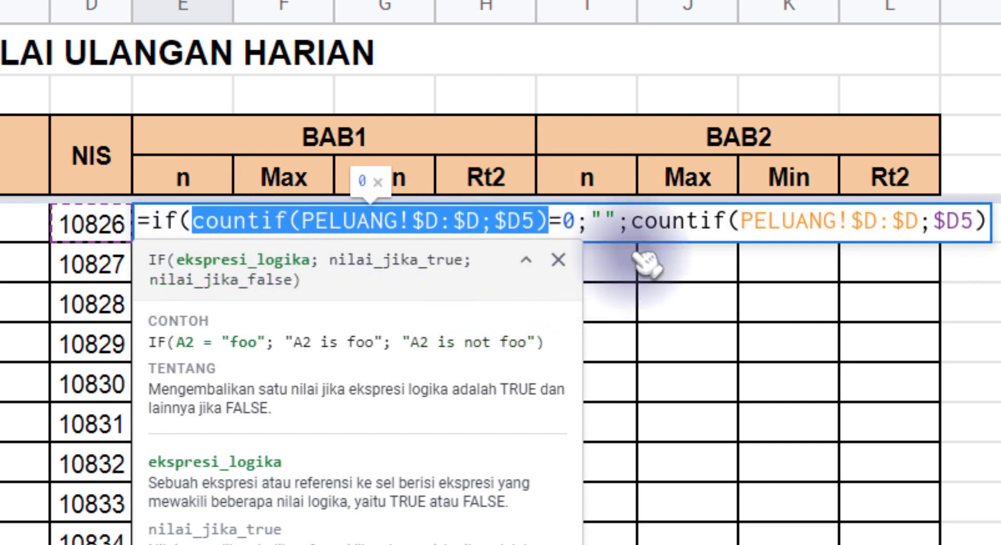
drag(630, 222, 984, 220)
click(985, 220)
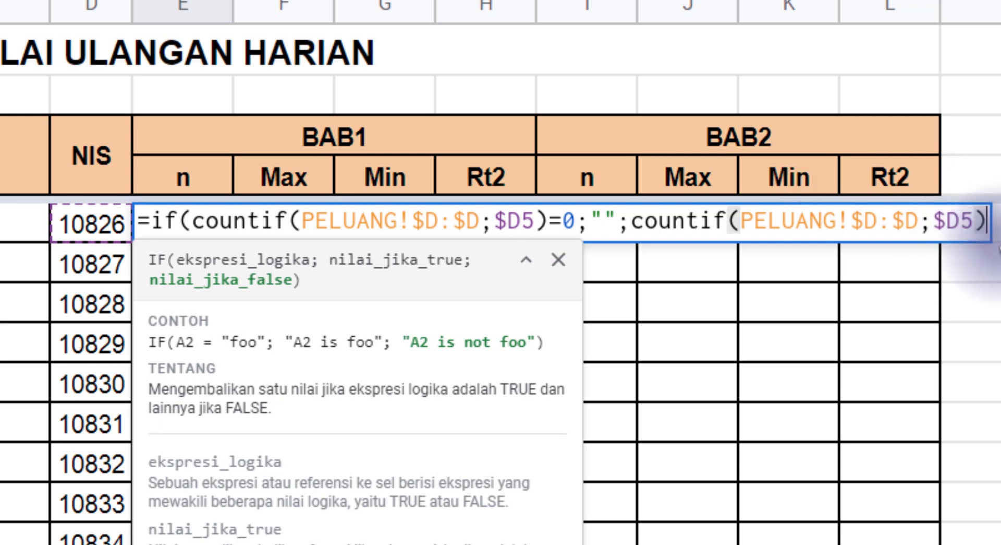
text())
key(Return)
key(Up)
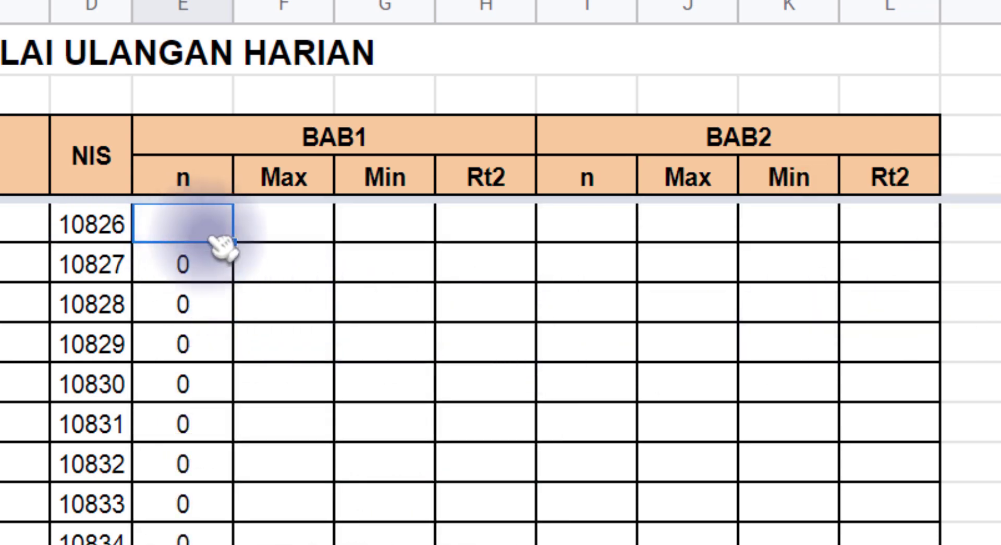
- Clear the old COUNTIF formulas below E5 and fill the IF formula from E5 down the BAB1 n column
click(206, 272)
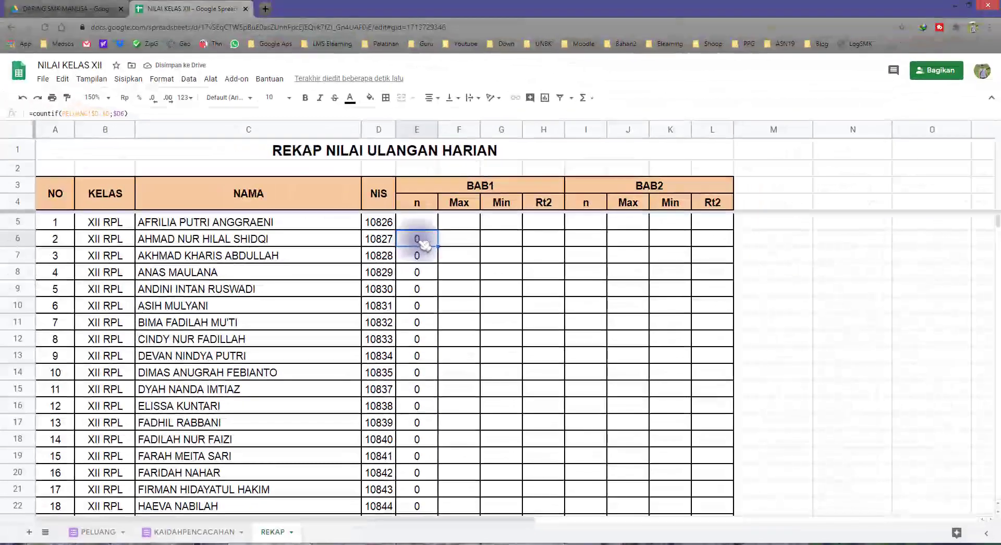
key(ctrl+shift+Down)
key(Delete)
key(Up)
key(Up)
key(Up)
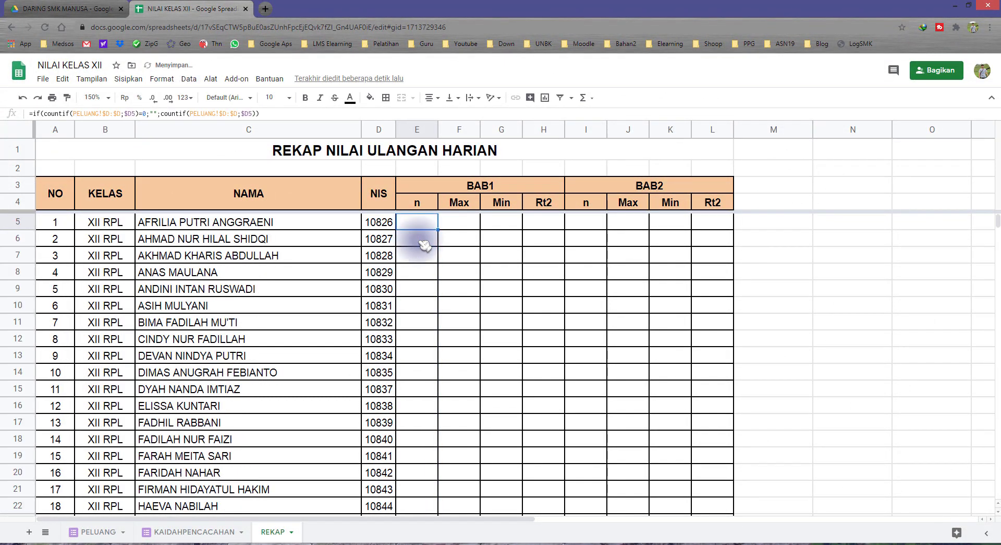
key(Down)
key(Down)
double_click(438, 230)
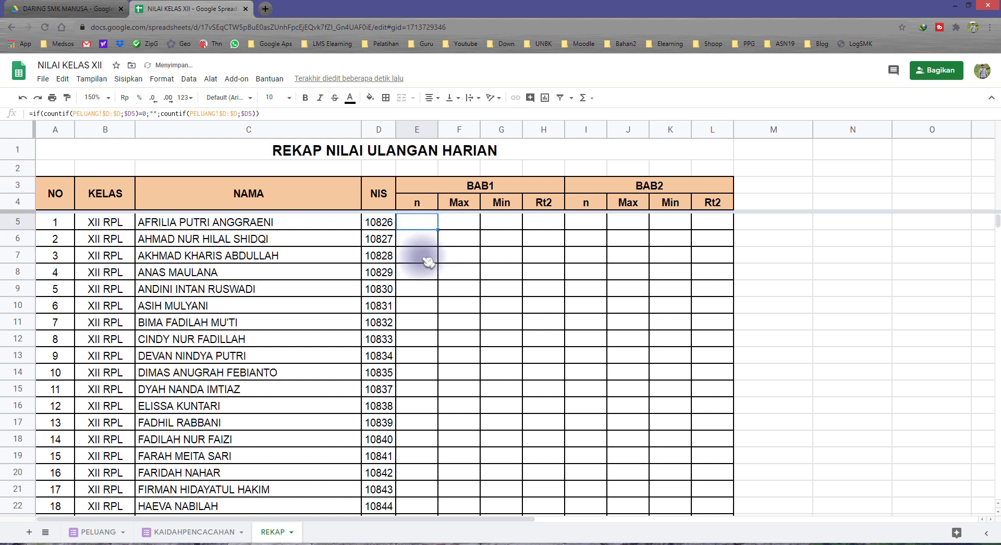
- Check the filled formula in E10 and examine the counts in the XII TKRO A and XII TKRO B rows
click(421, 257)
click(419, 310)
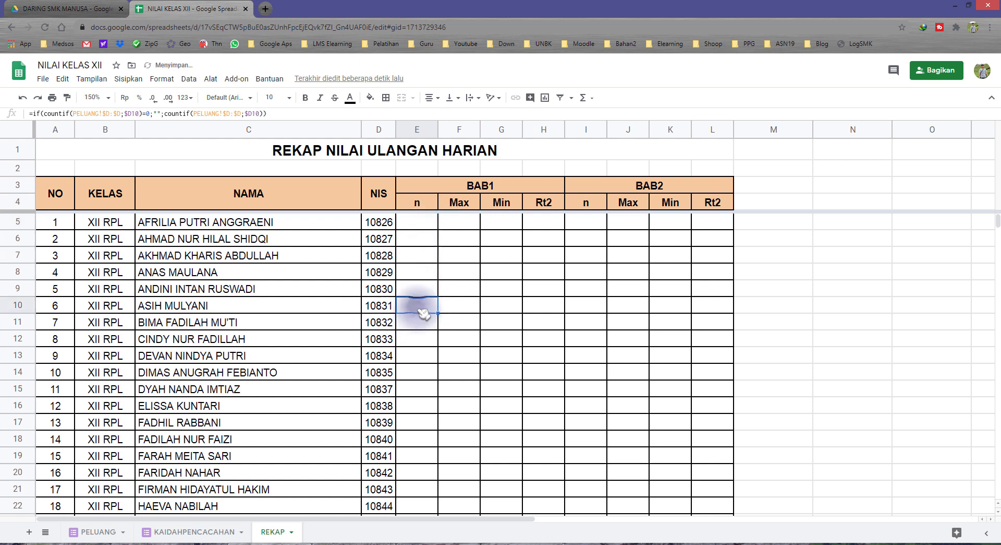
double_click(420, 310)
drag(410, 303, 629, 315)
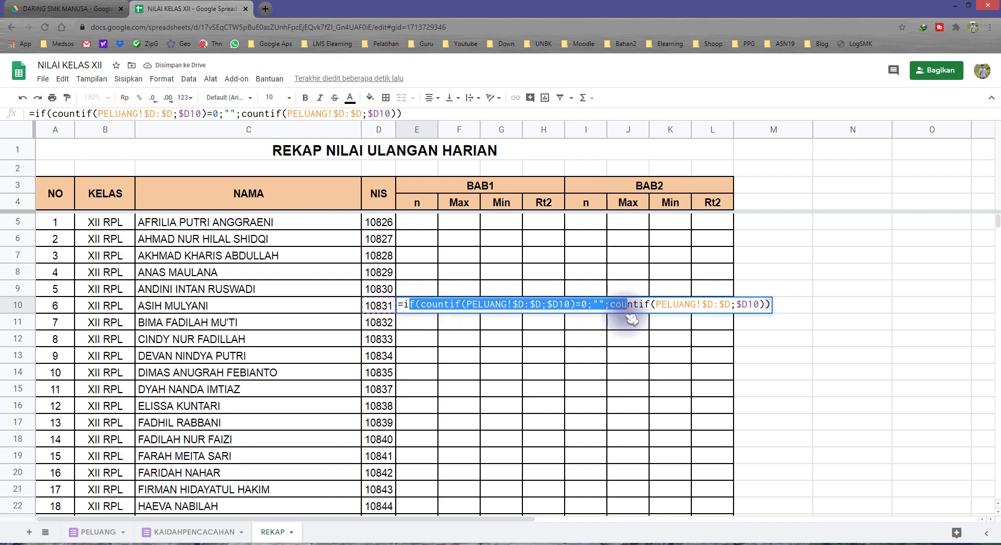
key(Escape)
drag(998, 222, 992, 386)
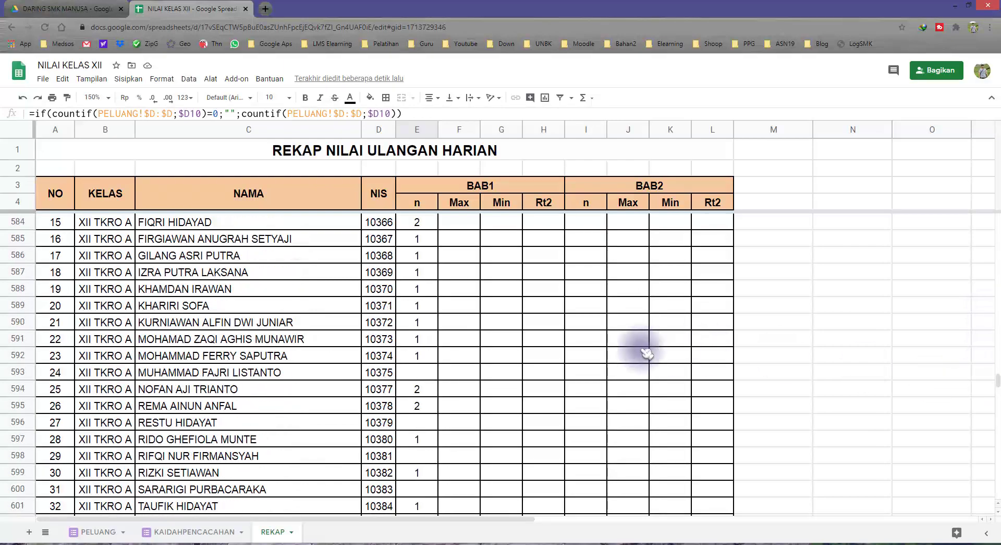
scroll(562, 339, down, 7)
scroll(459, 386, down, 2)
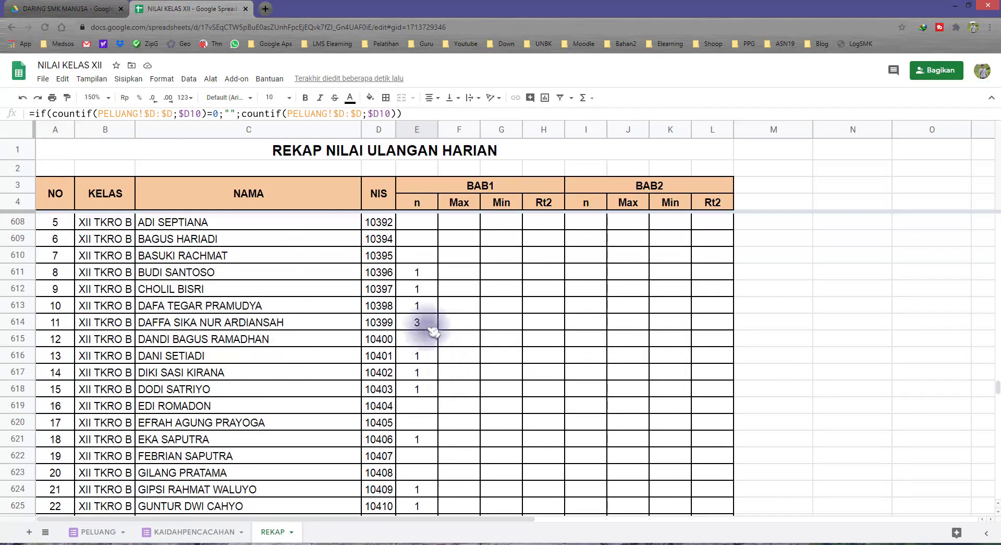
- Examine the BAB1 attempt counts in the XII TKRO B and XII TKRO C rows
click(420, 322)
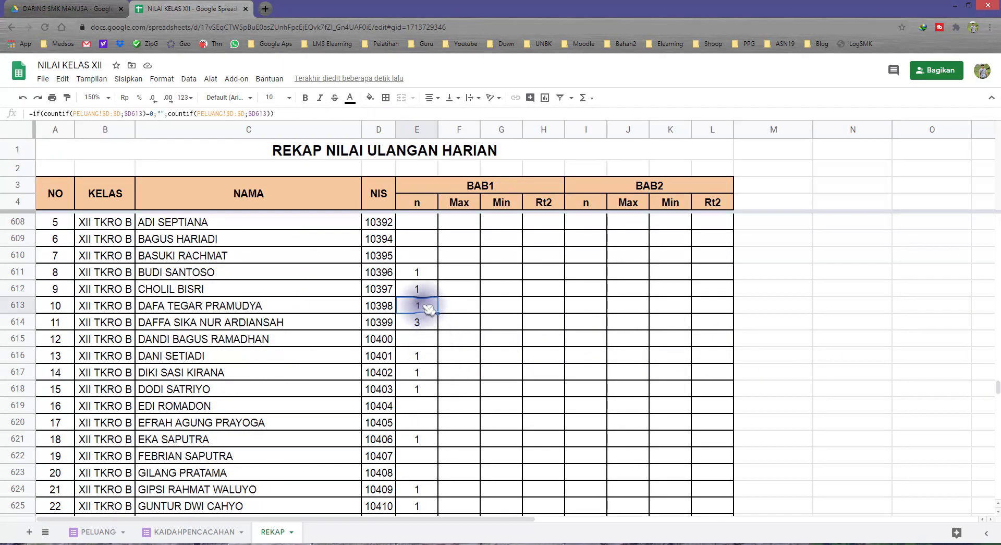
click(418, 357)
click(419, 387)
scroll(420, 391, down, 6)
scroll(425, 401, down, 15)
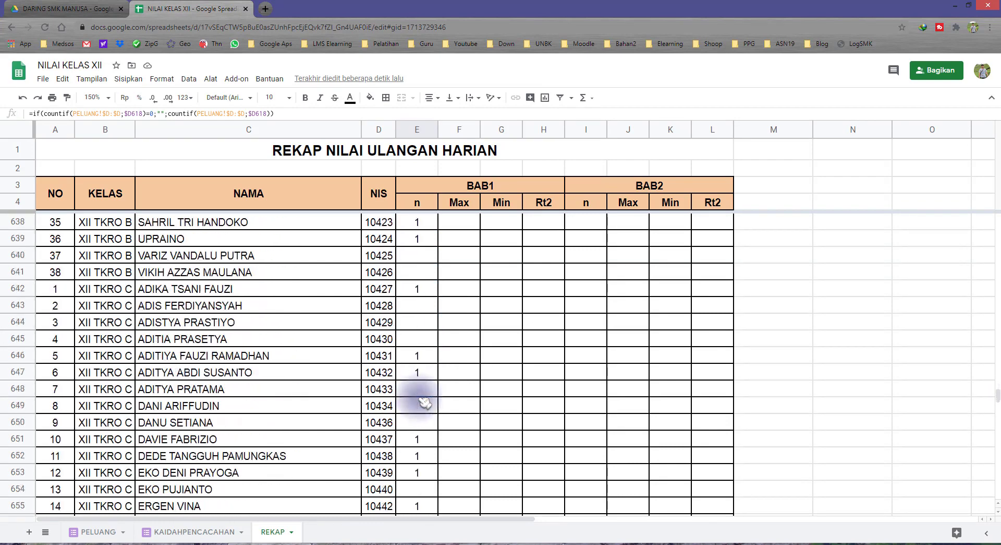
scroll(425, 396, up, 8)
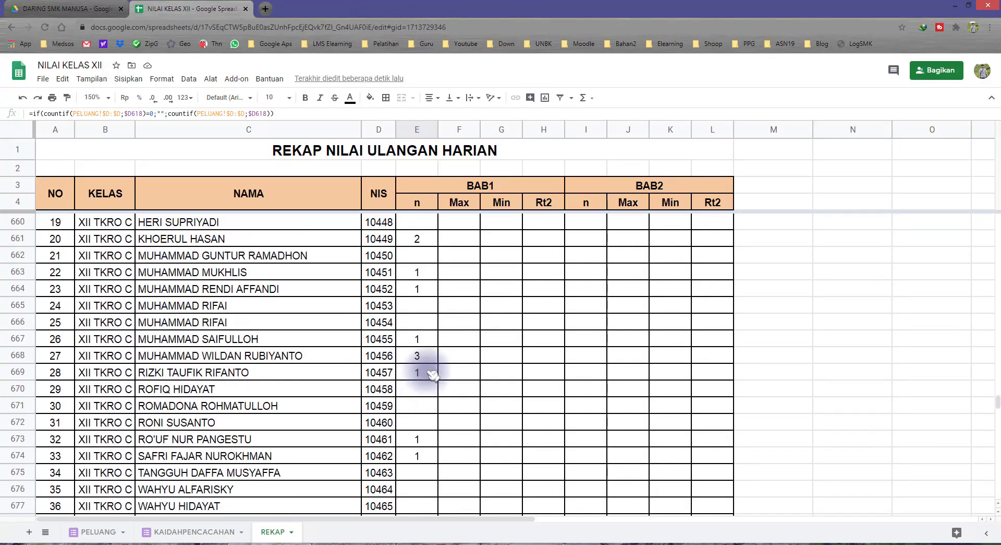
click(459, 202)
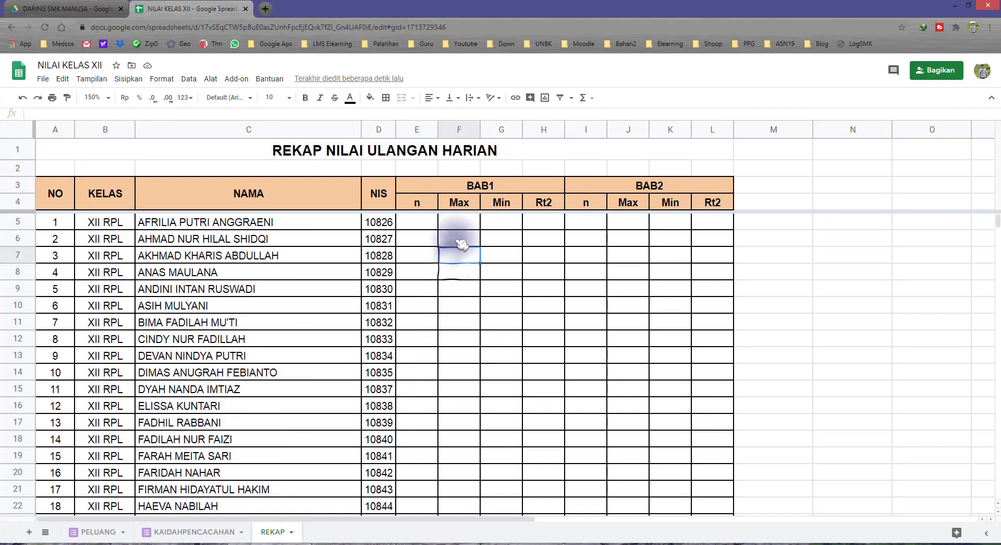
click(451, 225)
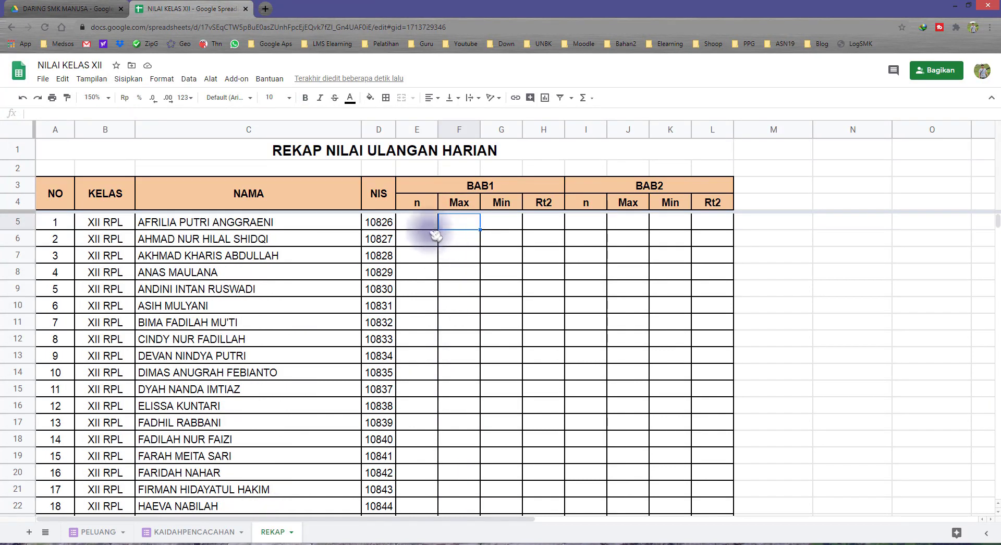
click(425, 224)
click(460, 224)
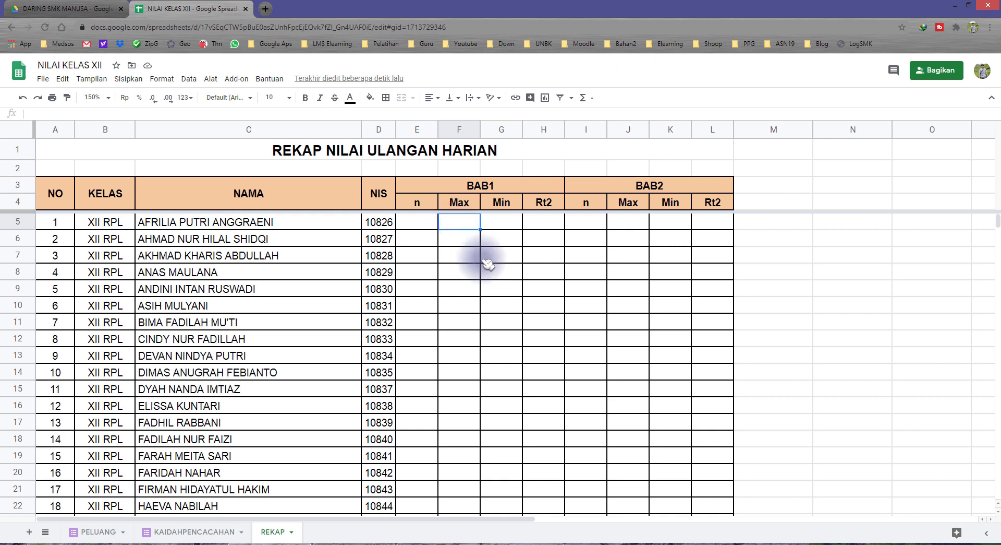
text(=)
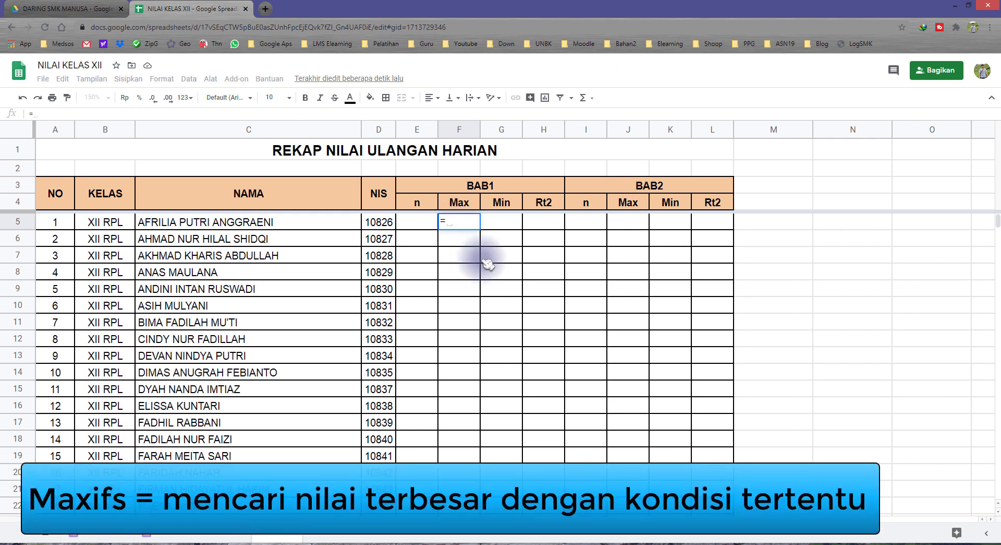
text(max)
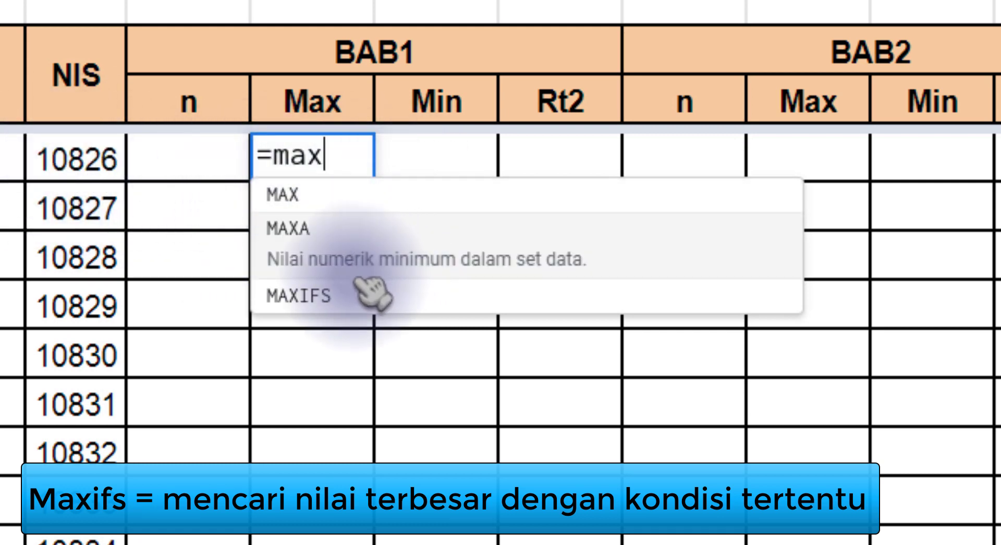
click(352, 296)
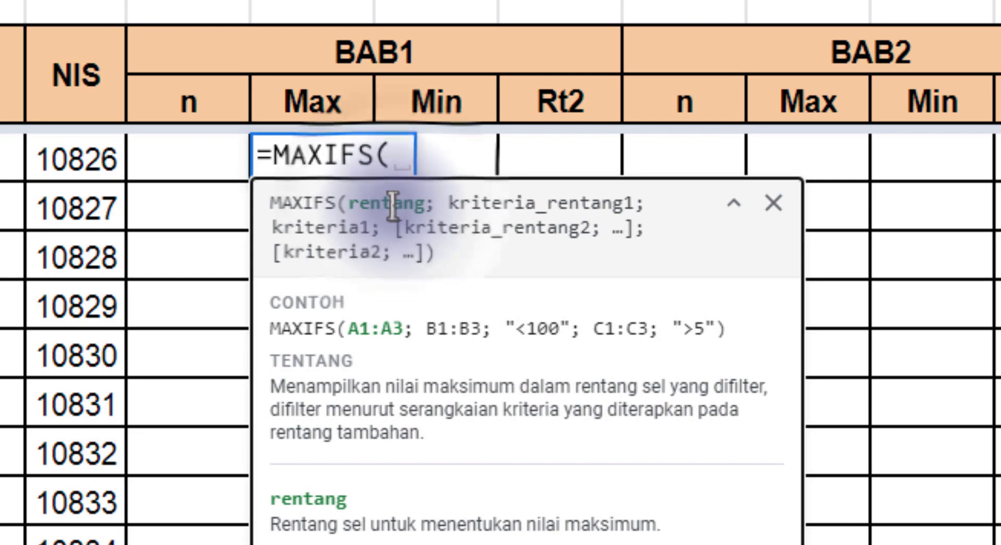
double_click(392, 205)
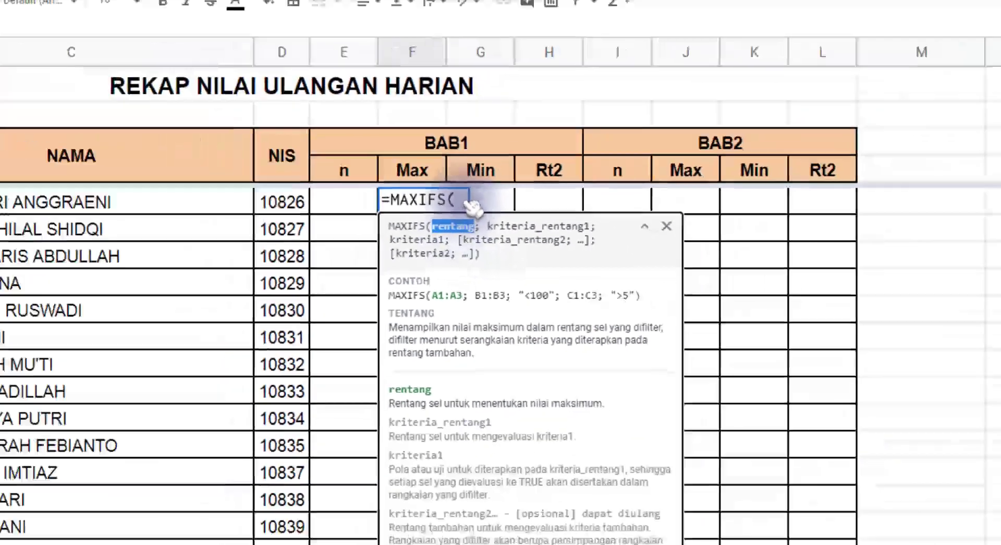
click(467, 202)
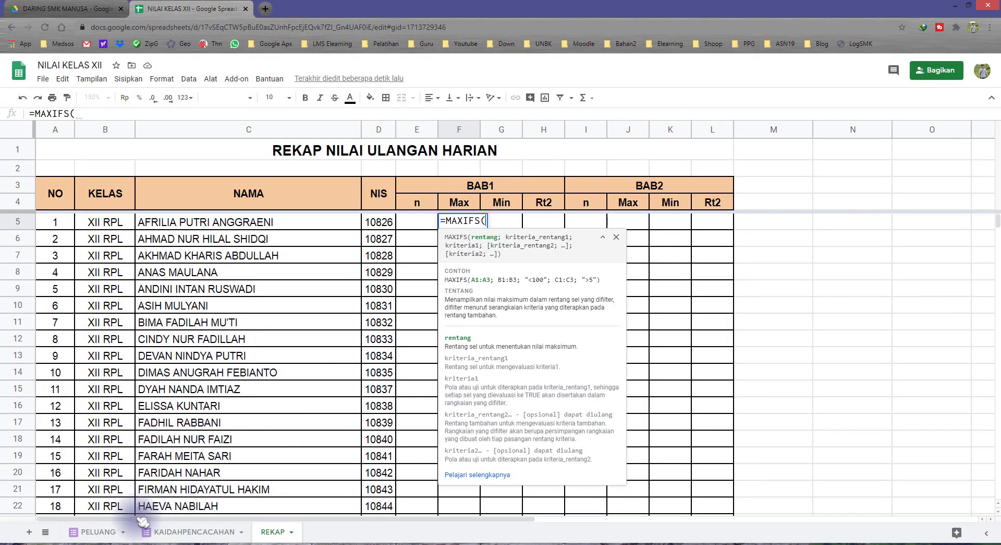
click(107, 532)
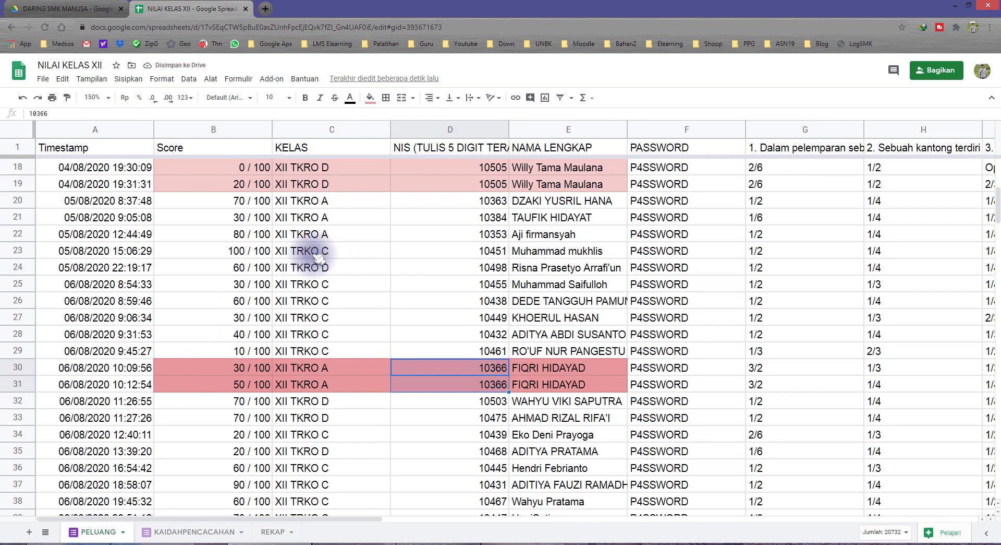
click(207, 131)
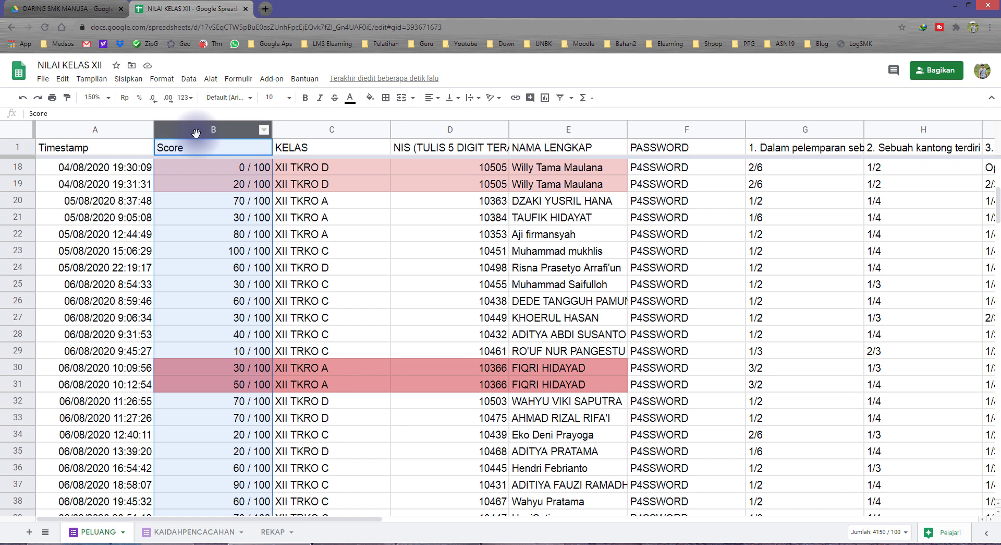
click(271, 532)
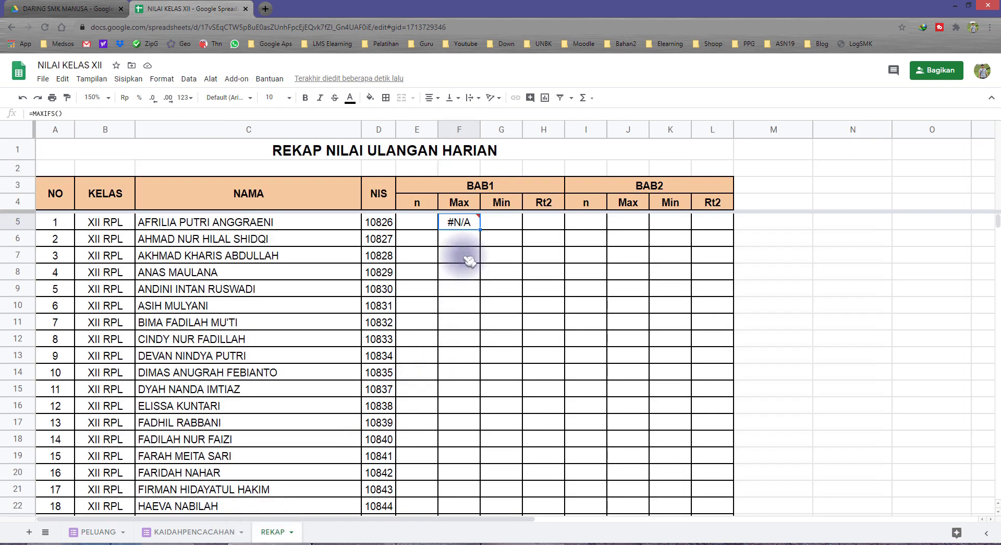
- Begin a MAXIFS formula in REKAP cell F5 with the locked Score column PELUANG!$B:$B as the range
mouse_move(470, 225)
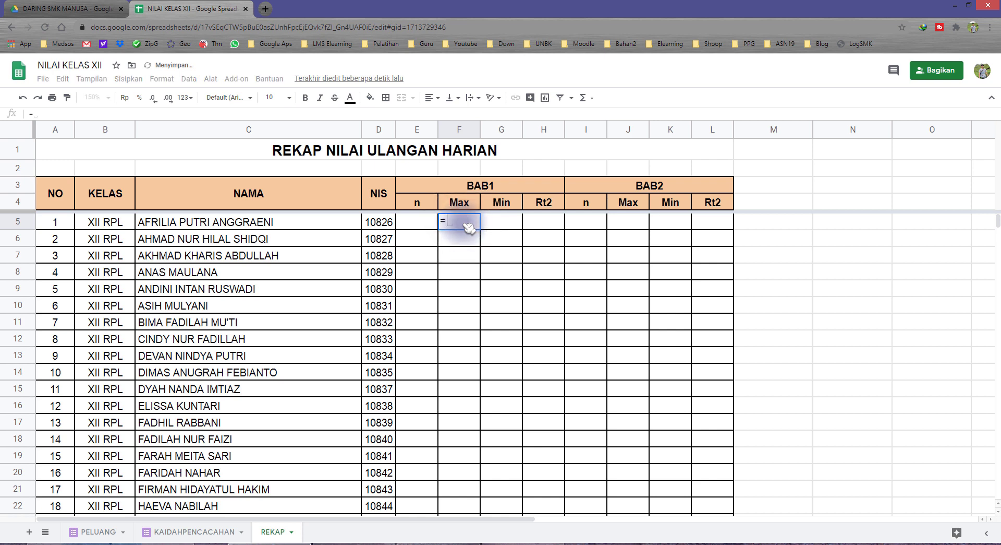
text(max)
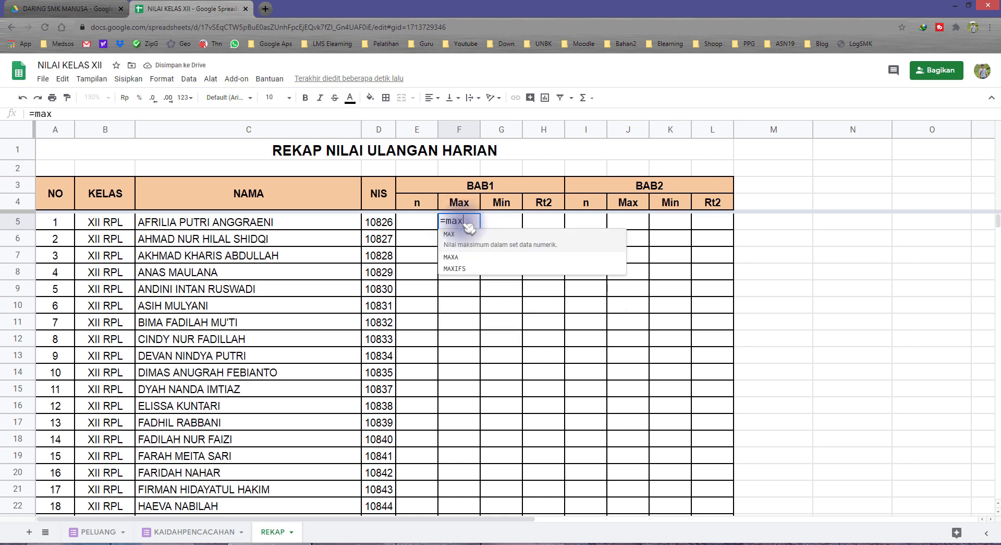
text(ifs)
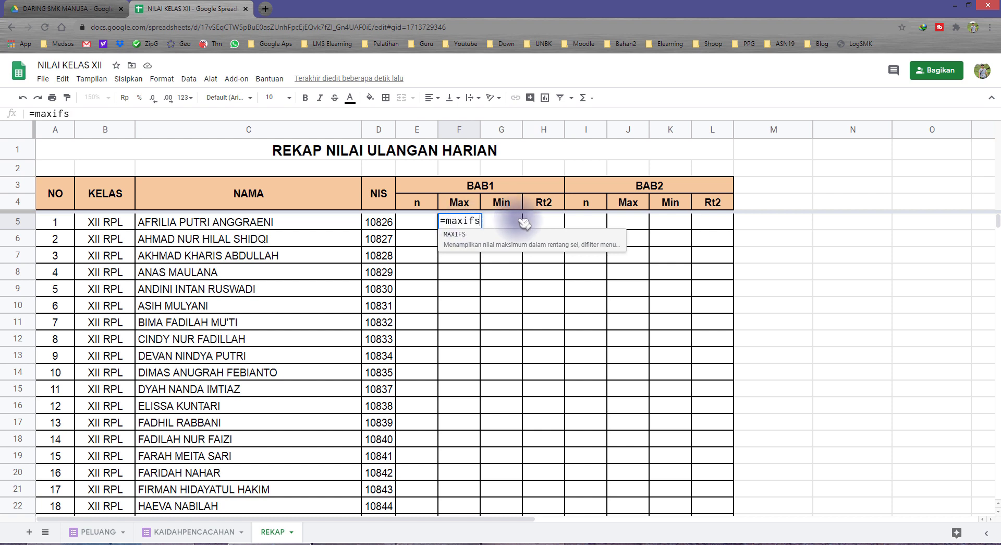
text(()
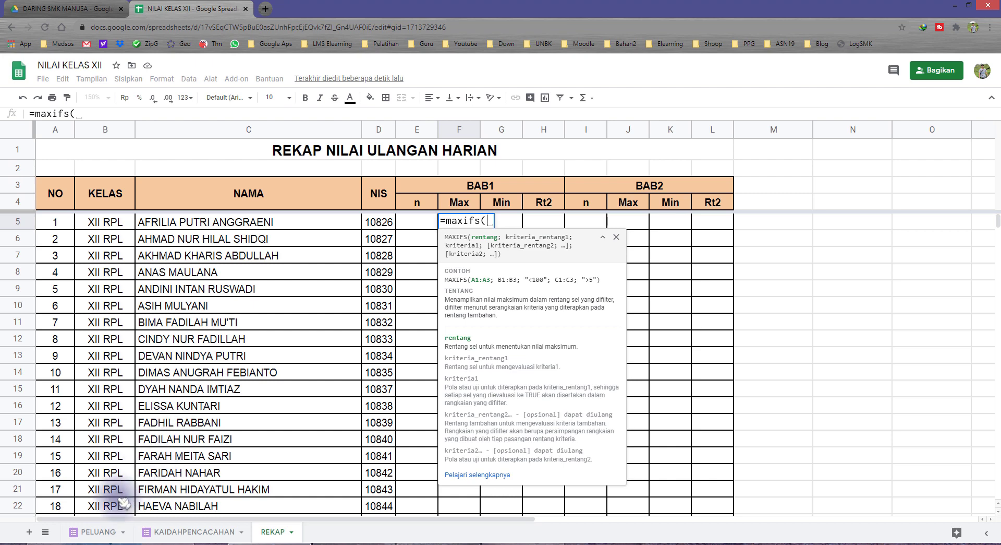
click(97, 533)
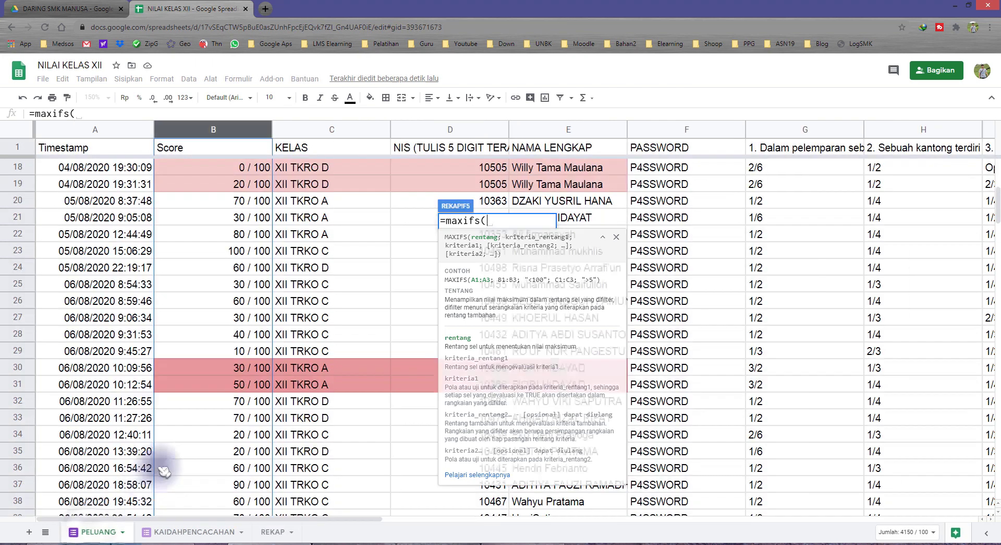
click(211, 132)
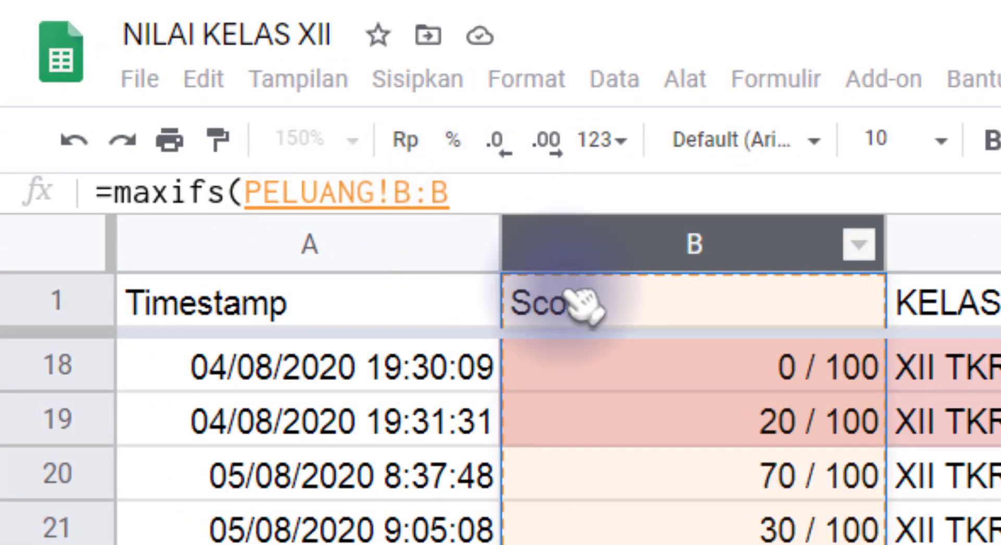
key(F4)
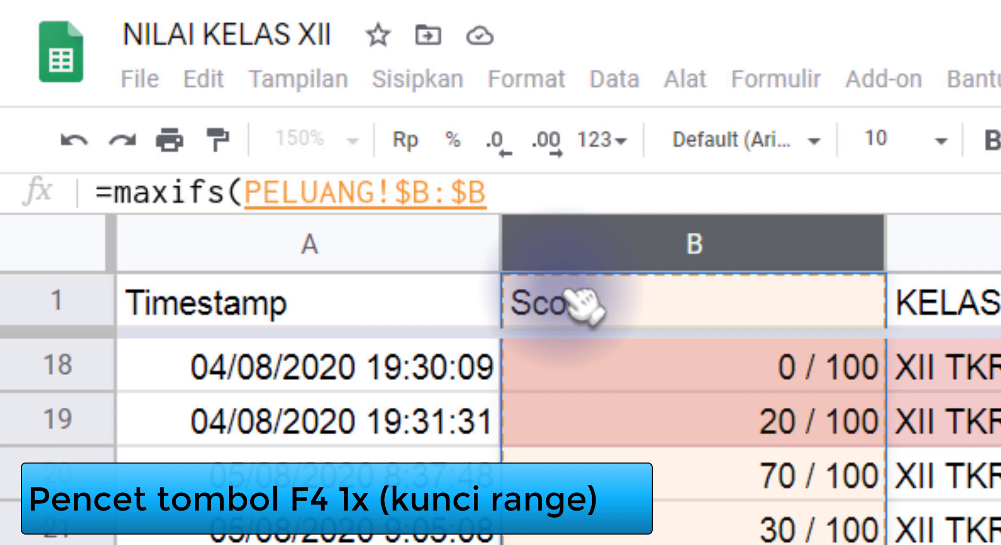
text(;)
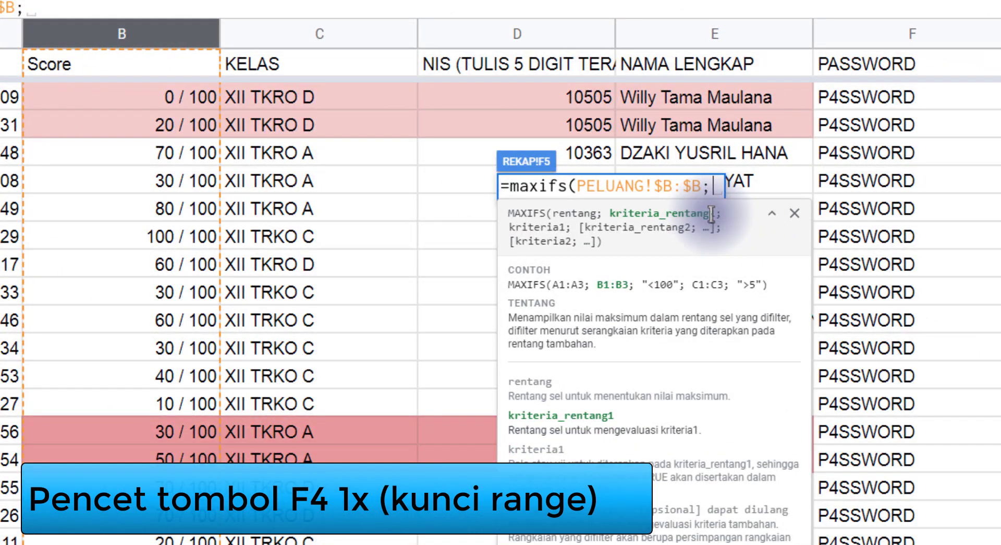
- Add the locked NIS column PELUANG!$D:$D as the criteria range of the MAXIFS formula
click(498, 36)
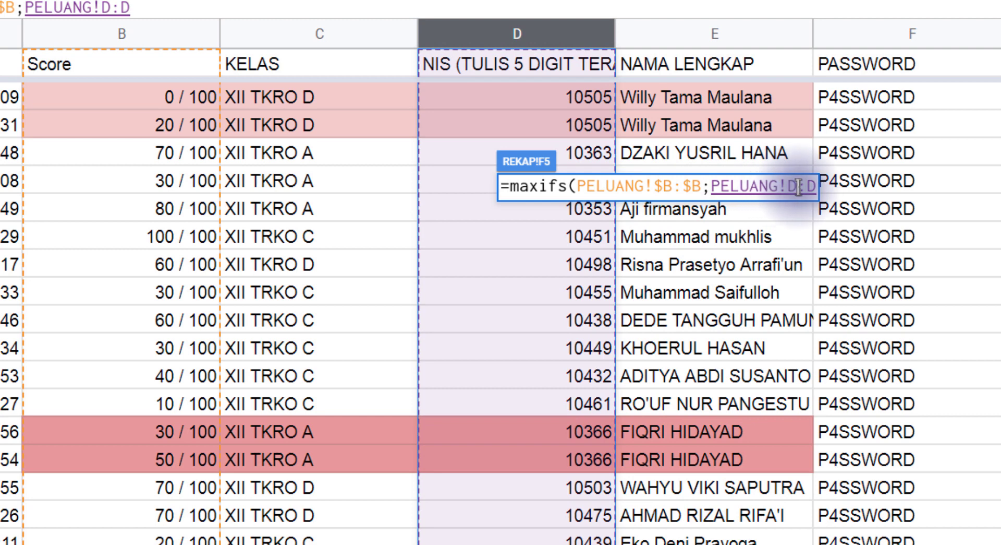
key(F4)
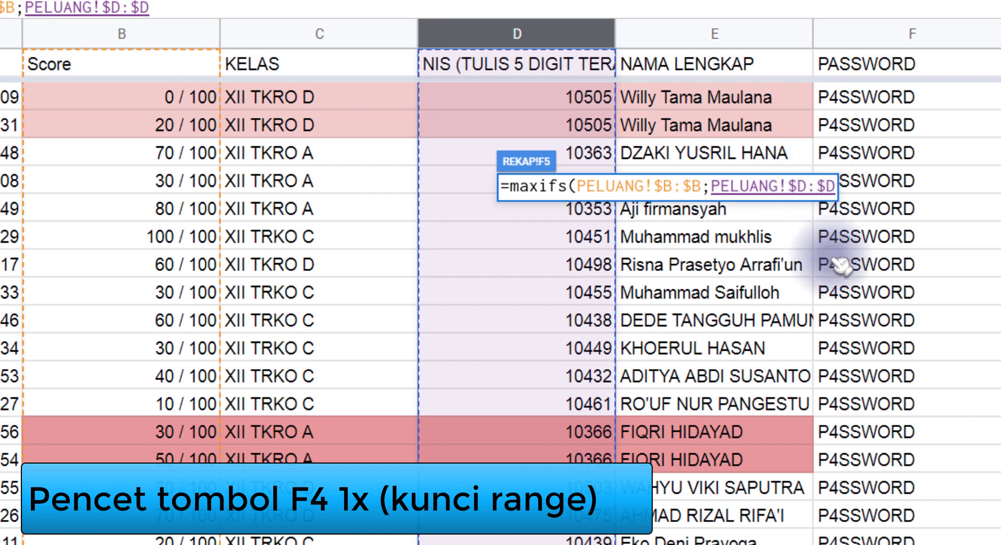
text(;)
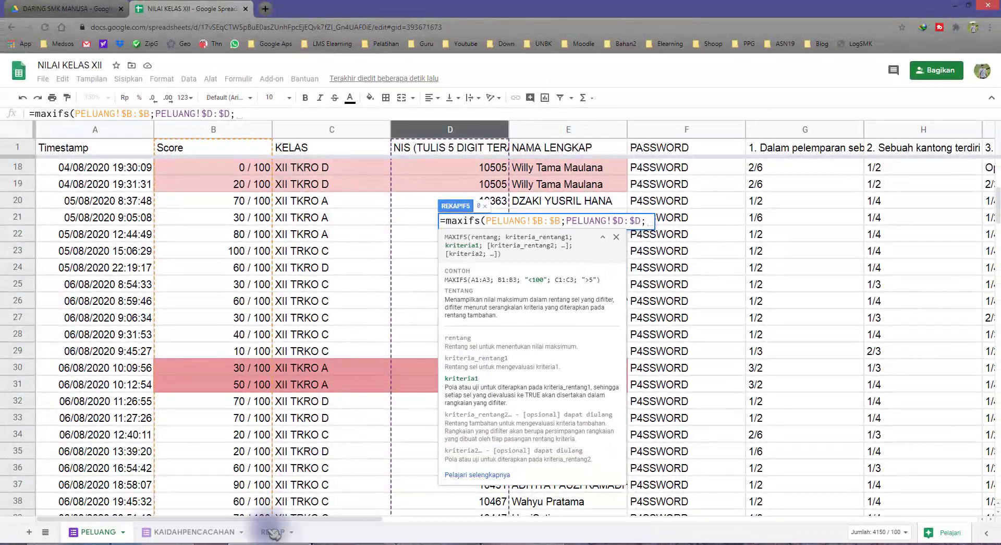
- Complete the formula in REKAP F5 as =maxifs(PELUANG!$B:$B;PELUANG!$D:$D;$D5), with the student's NIS cell as the column-locked criterion
click(273, 532)
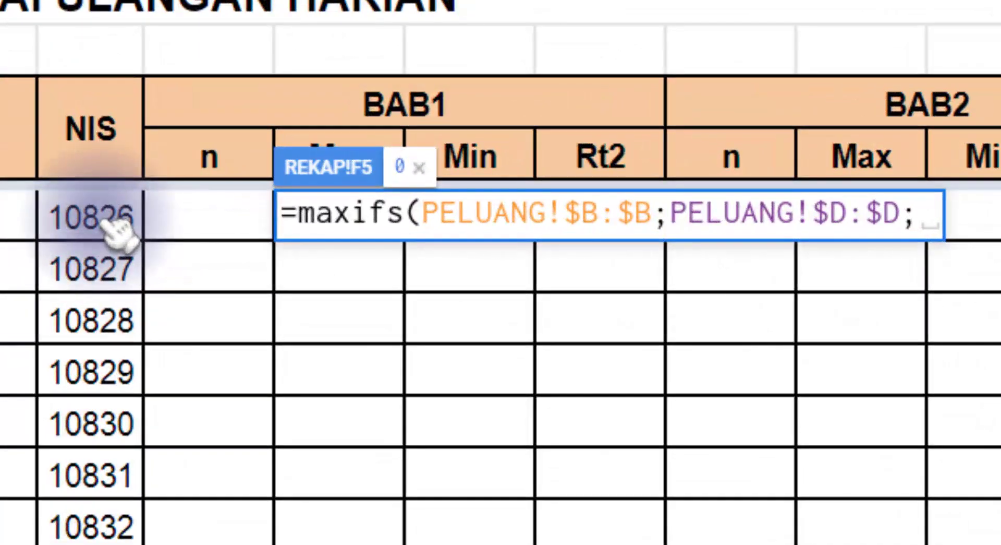
click(386, 224)
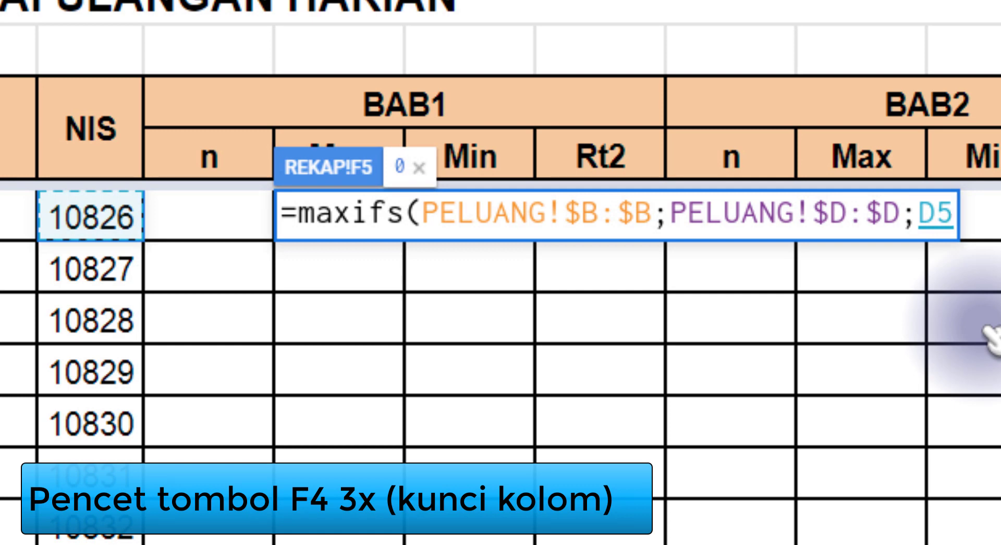
key(F4)
key(F4)
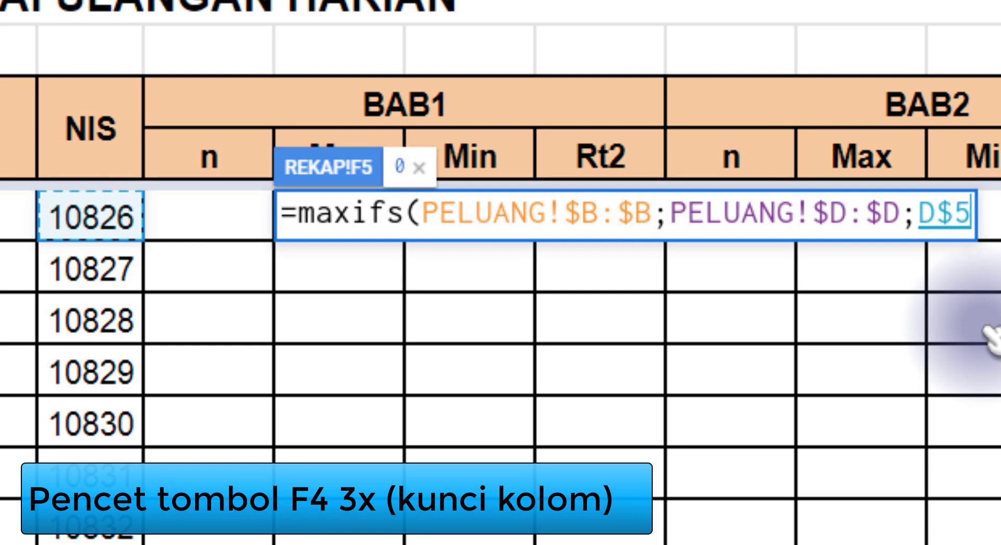
key(F4)
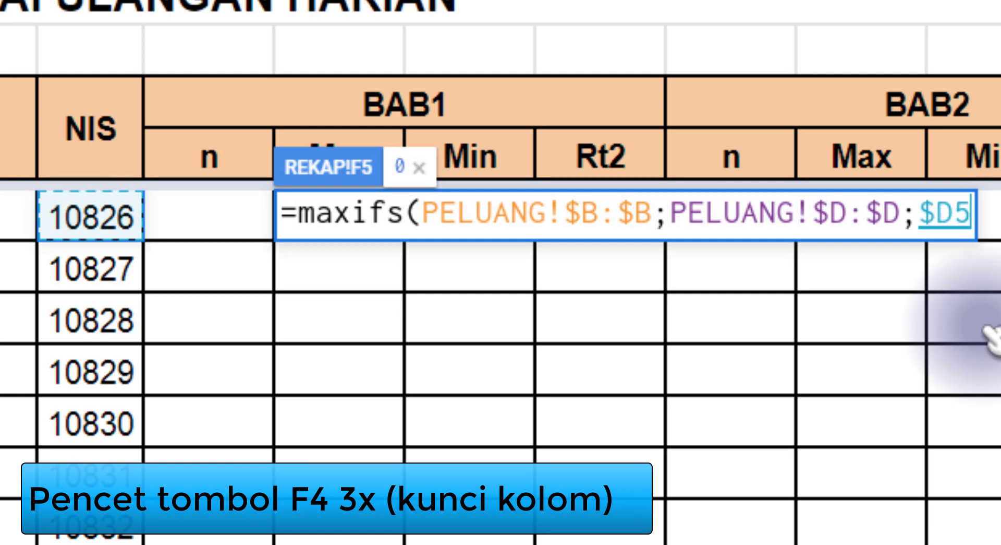
drag(921, 211, 939, 212)
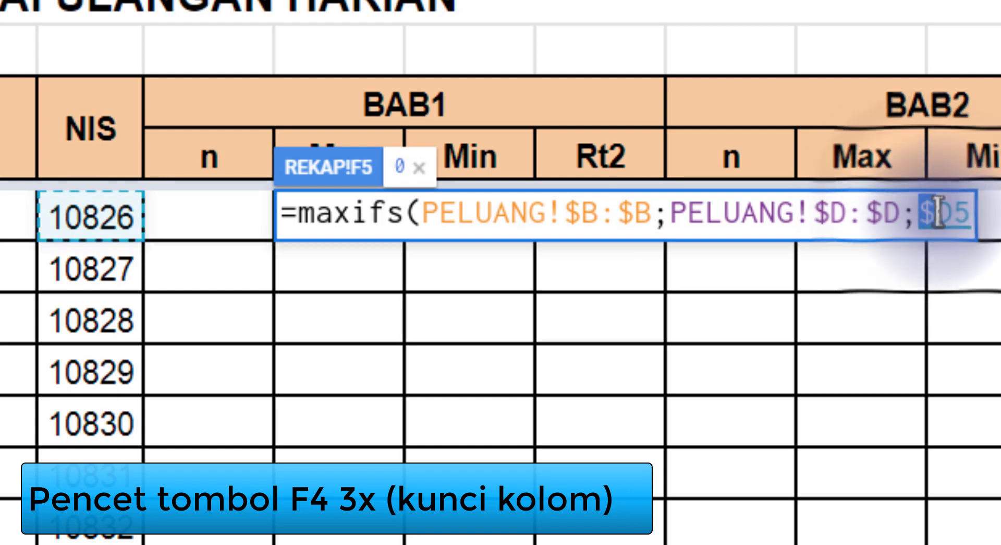
click(965, 215)
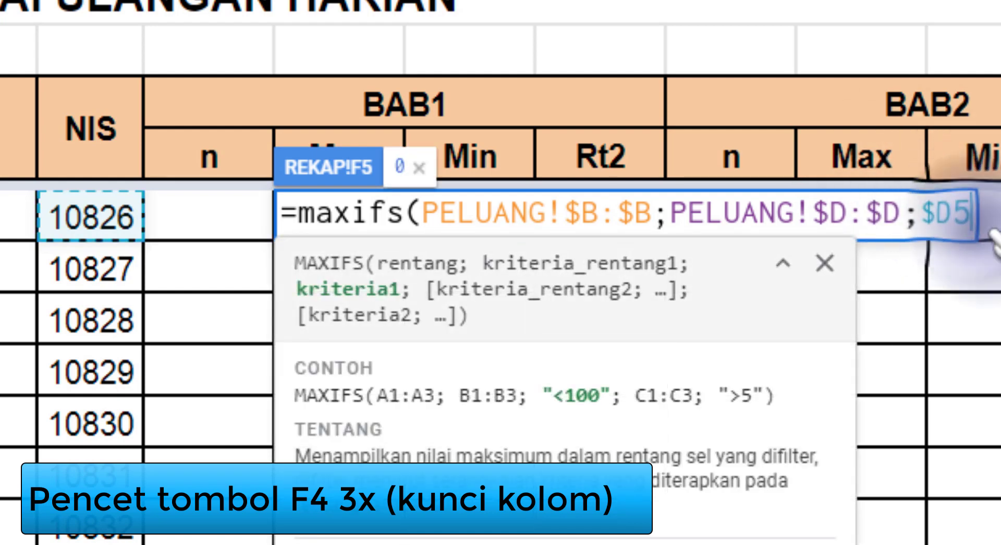
text())
key(Return)
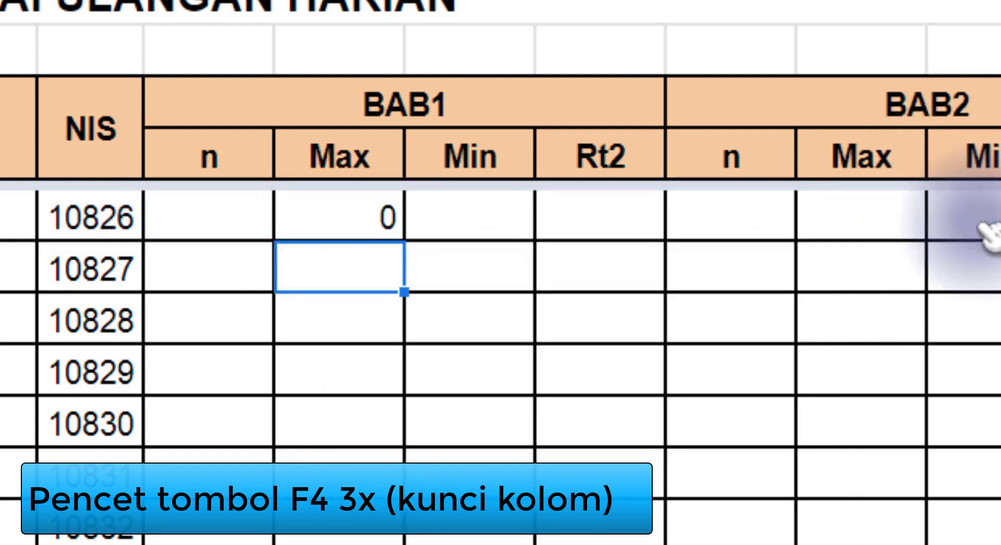
- Center the maximum score in F5 horizontally and keep that cell selected
key(Up)
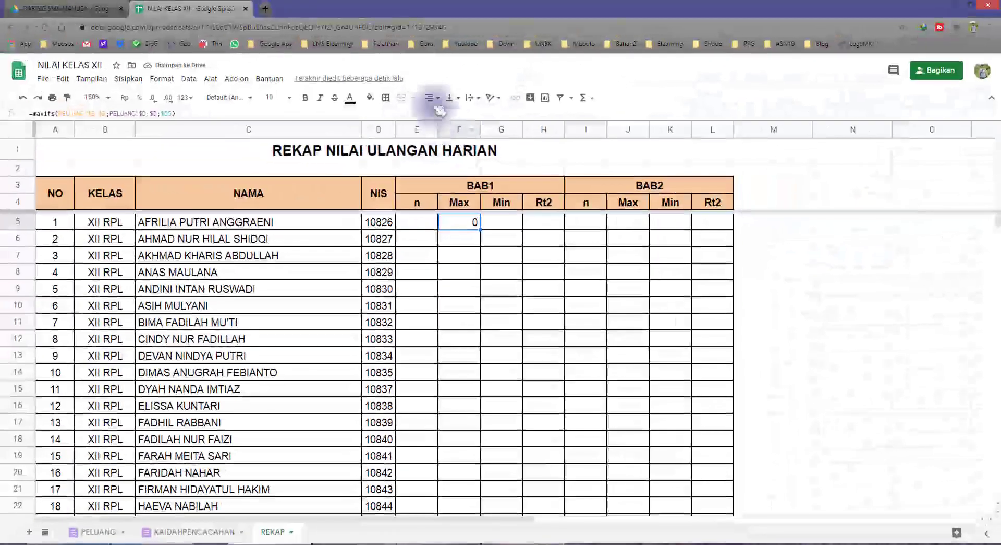
click(432, 97)
click(440, 116)
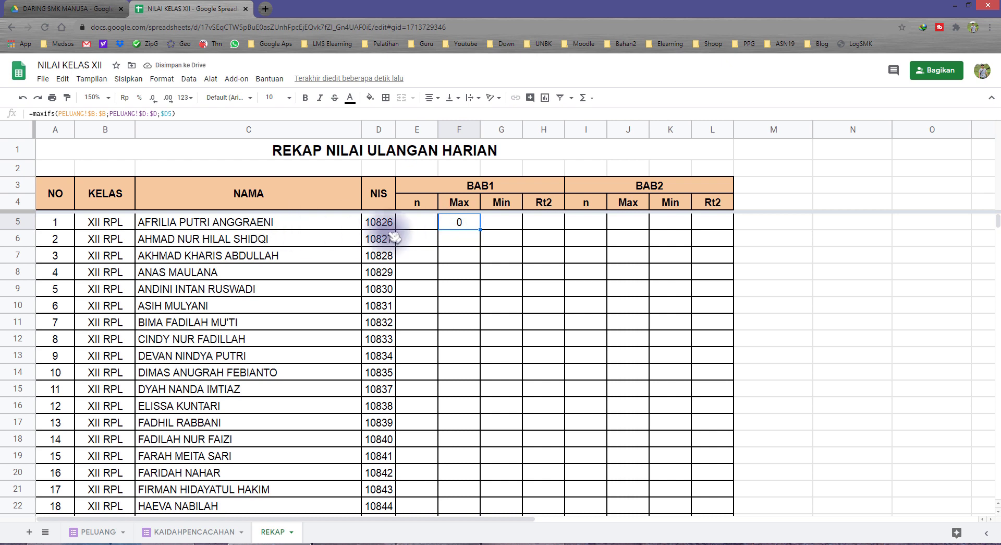
click(367, 227)
click(463, 227)
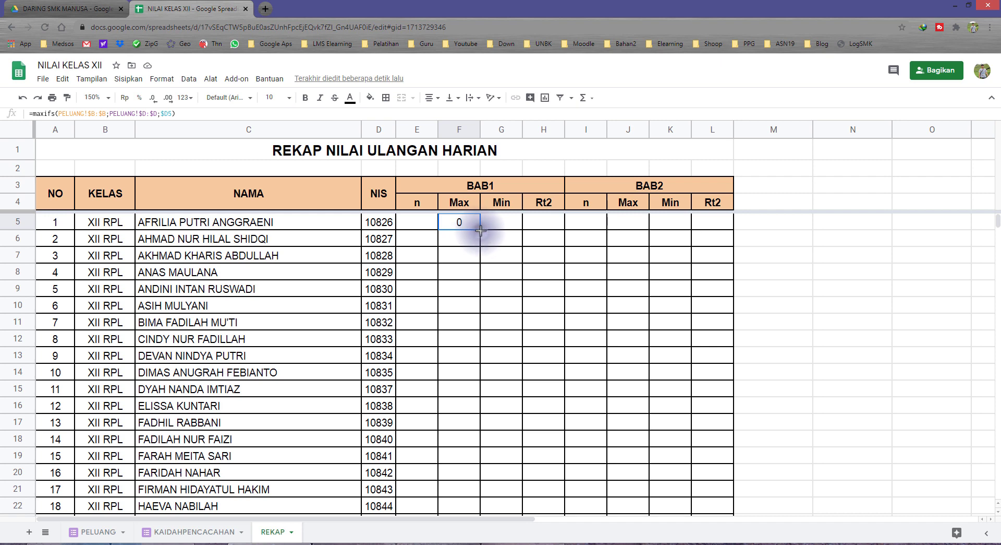
- Fill the MAXIFS formula from F5 down the BAB1 Max column for all students
double_click(480, 229)
click(461, 290)
scroll(478, 316, down, 6)
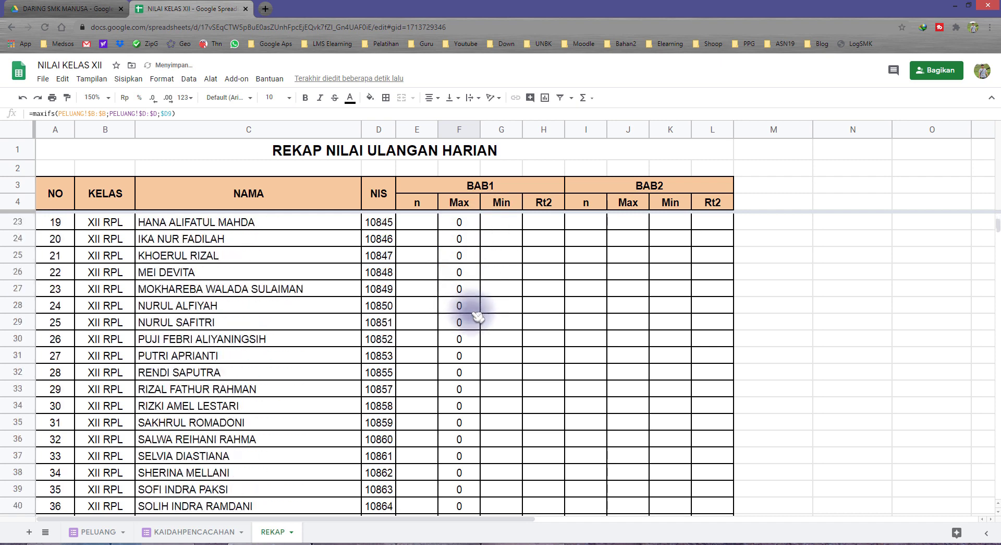
scroll(611, 289, down, 5)
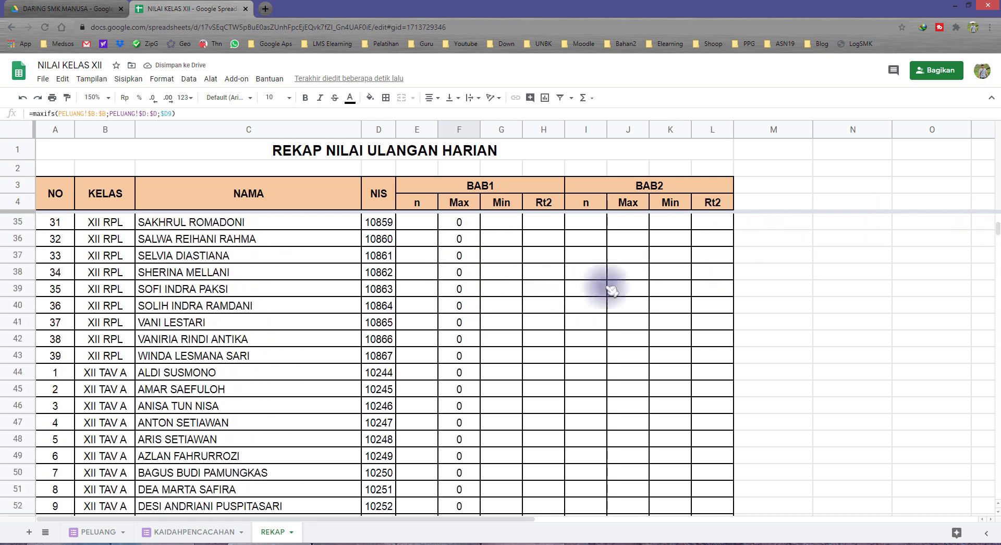
scroll(611, 290, down, 3)
- Examine the BAB1 maximum scores and their formulas for the XII TKRO A students, comparing them with the attempt counts
drag(997, 233, 997, 379)
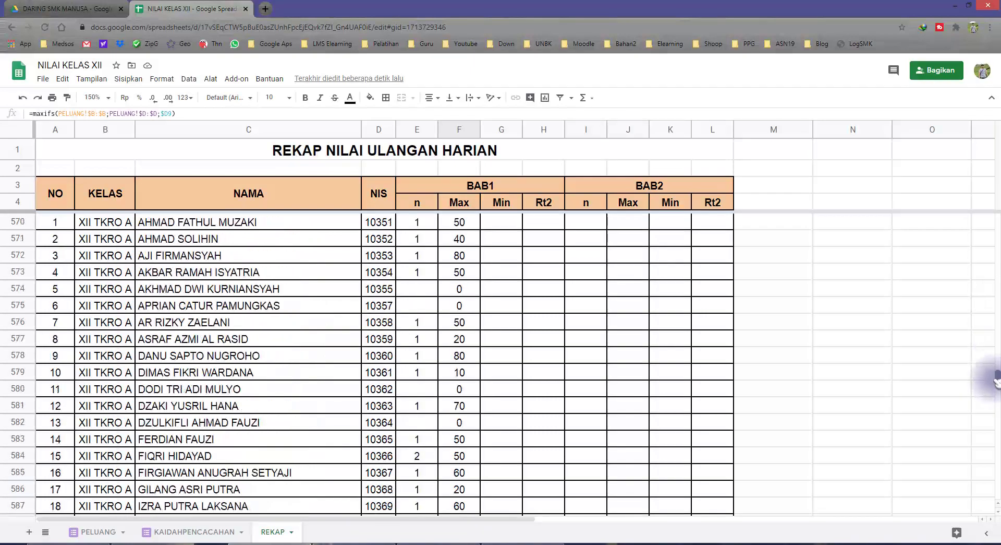
scroll(637, 326, up, 7)
scroll(605, 318, down, 5)
scroll(595, 314, down, 2)
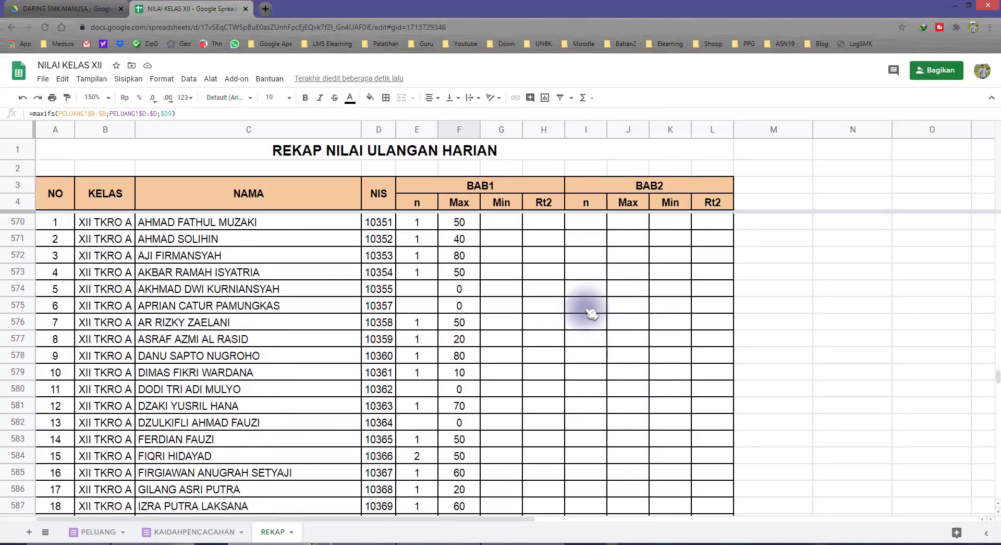
scroll(522, 302, up, 1)
click(462, 254)
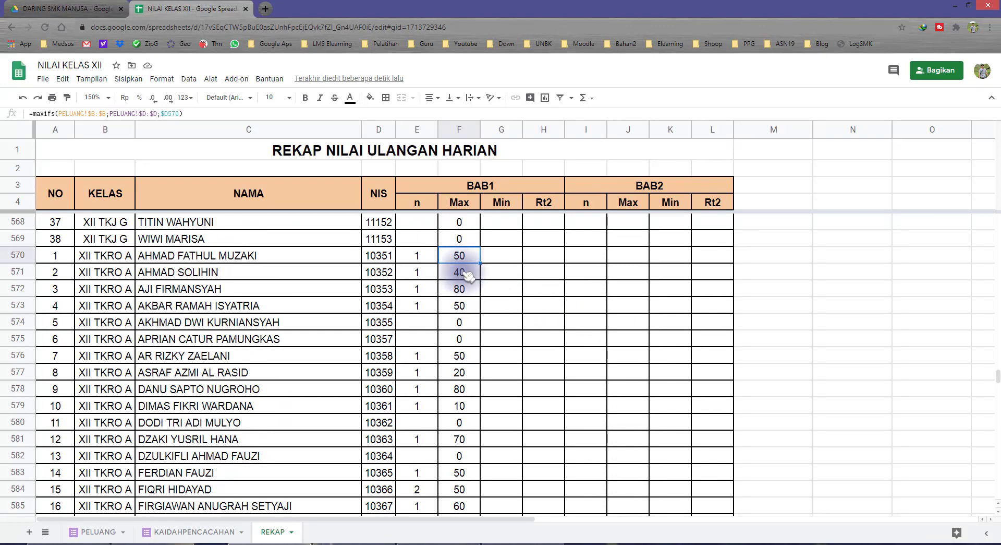
click(459, 271)
click(460, 288)
click(466, 310)
scroll(464, 313, down, 3)
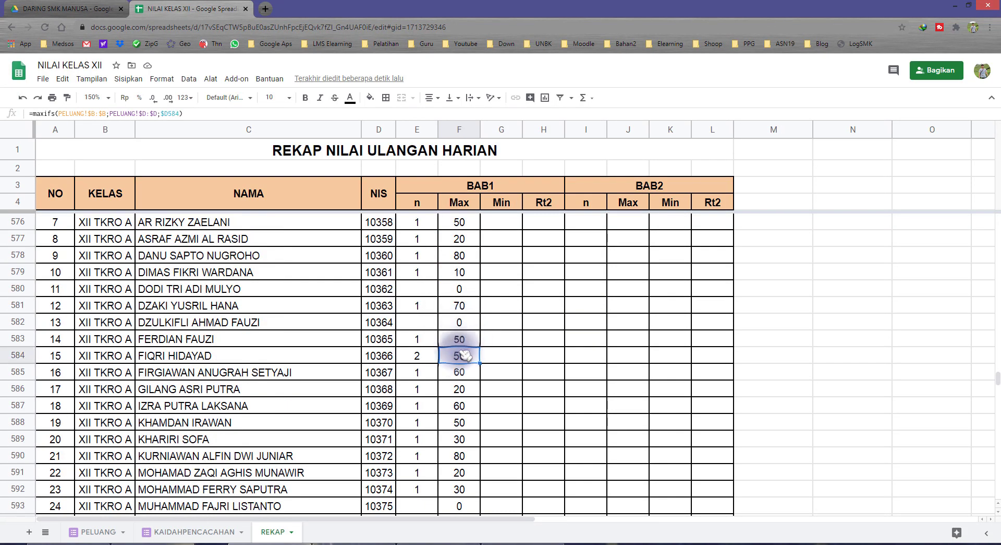
click(463, 339)
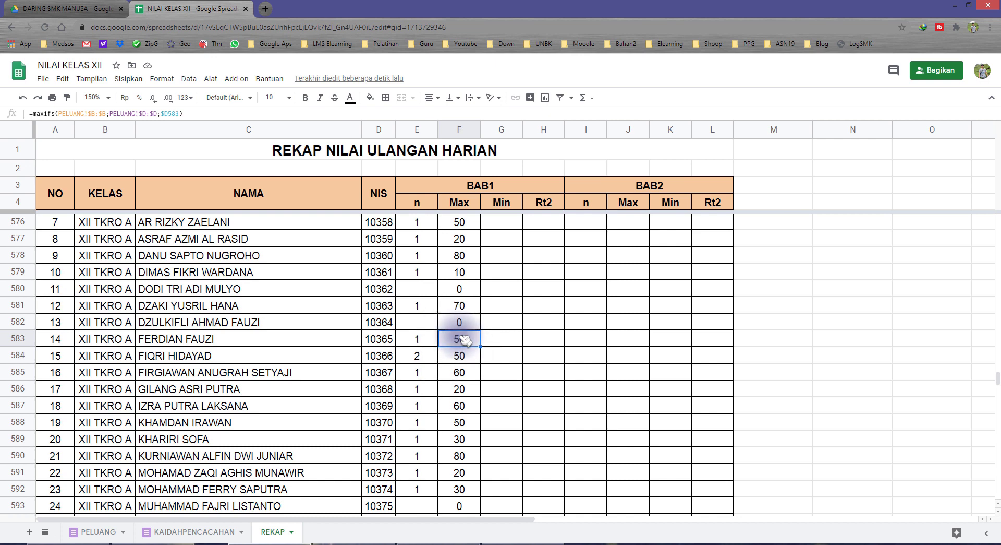
scroll(503, 263, up, 1)
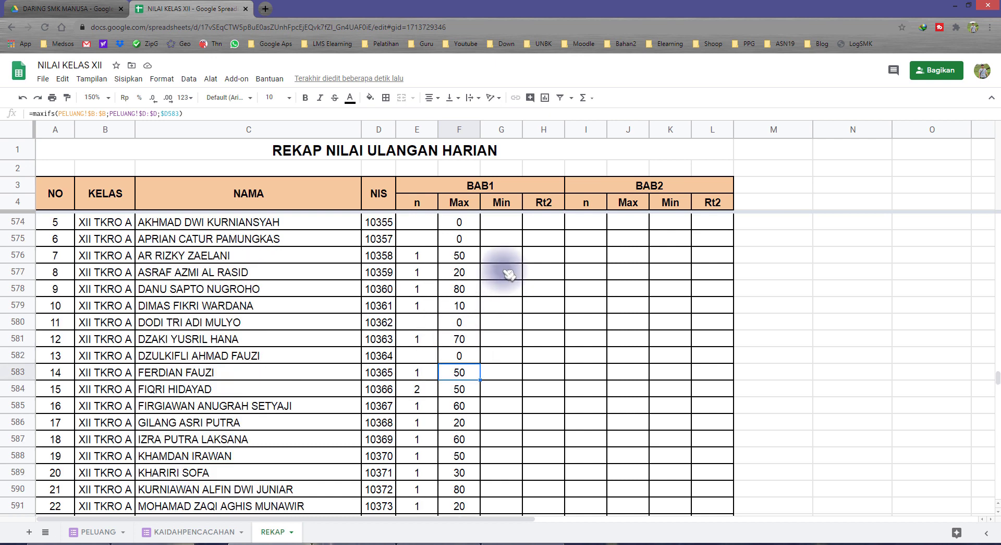
- Copy the MAXIFS expression without its equals sign from the formula in F5, keeping the formula open for editing
click(462, 203)
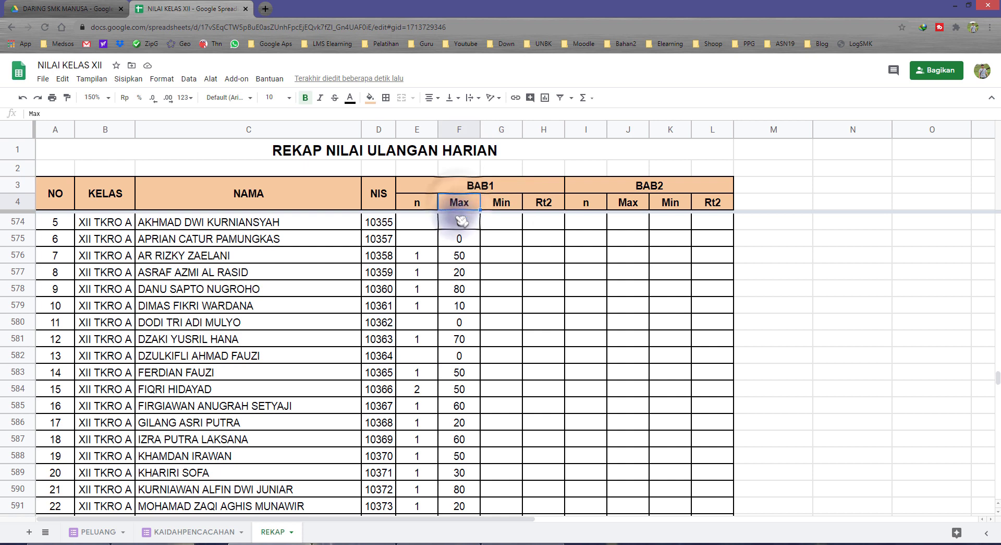
key(Down)
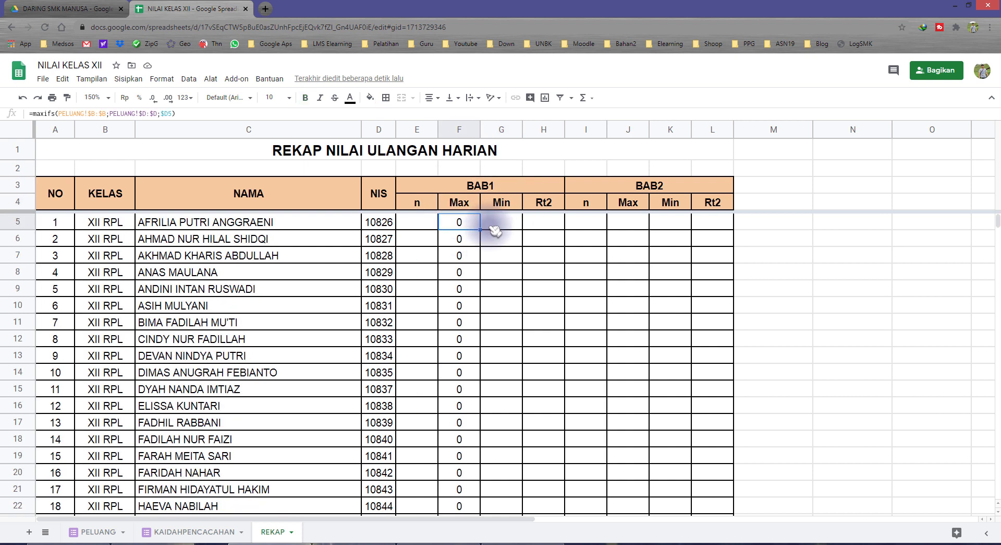
double_click(459, 223)
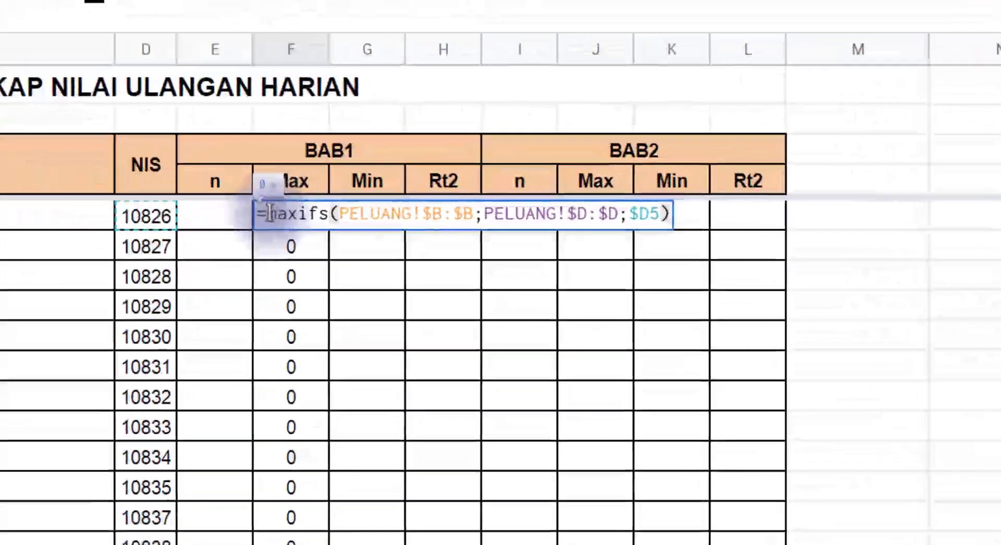
drag(406, 220, 705, 210)
key(ctrl+c)
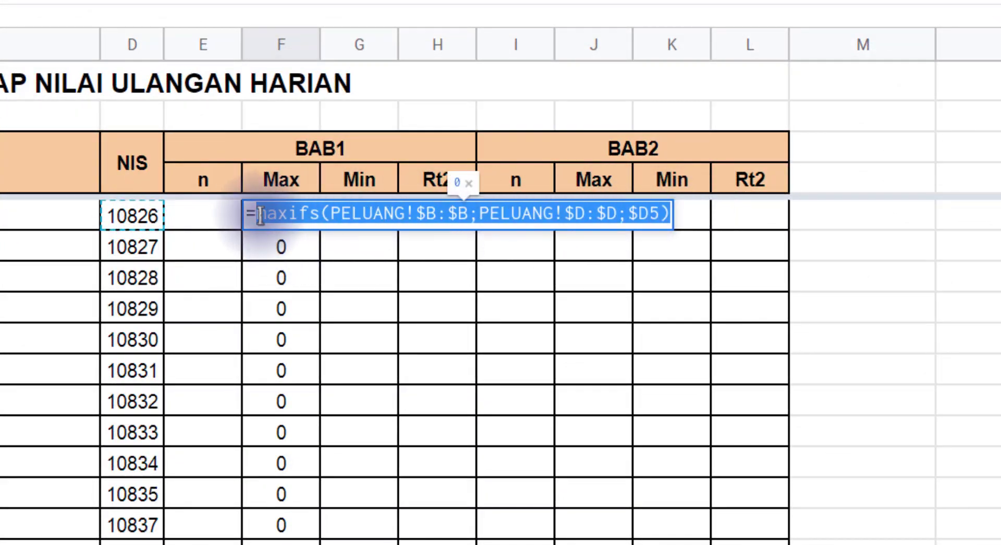
click(290, 219)
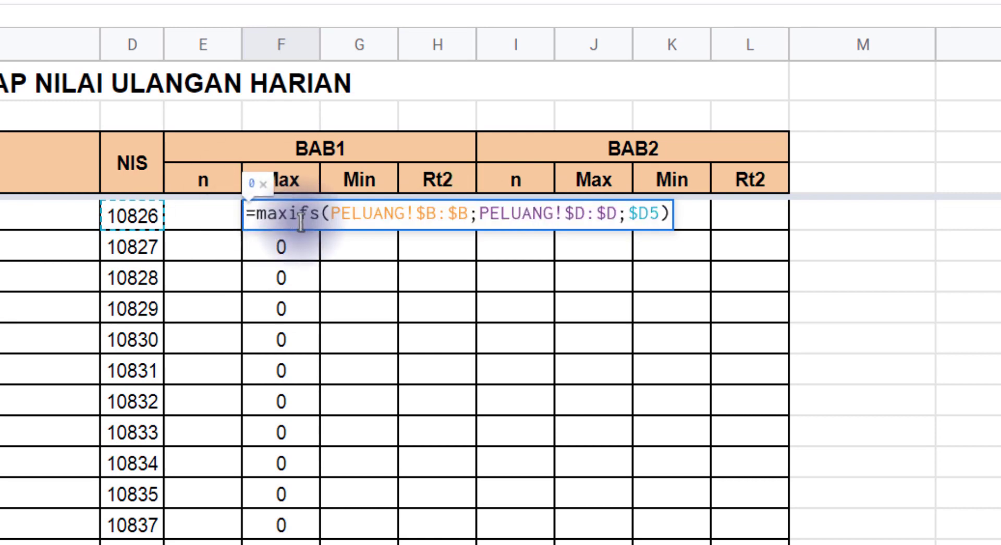
- Wrap the F5 expression in an IF that tests whether the MAXIFS equals 0 and returns an empty string "" when true
text(if()
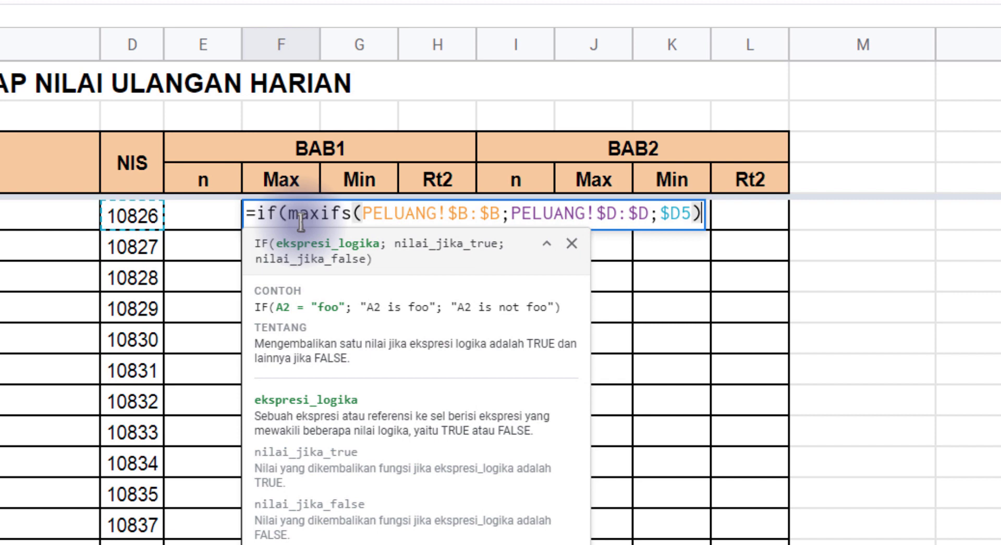
text(=)
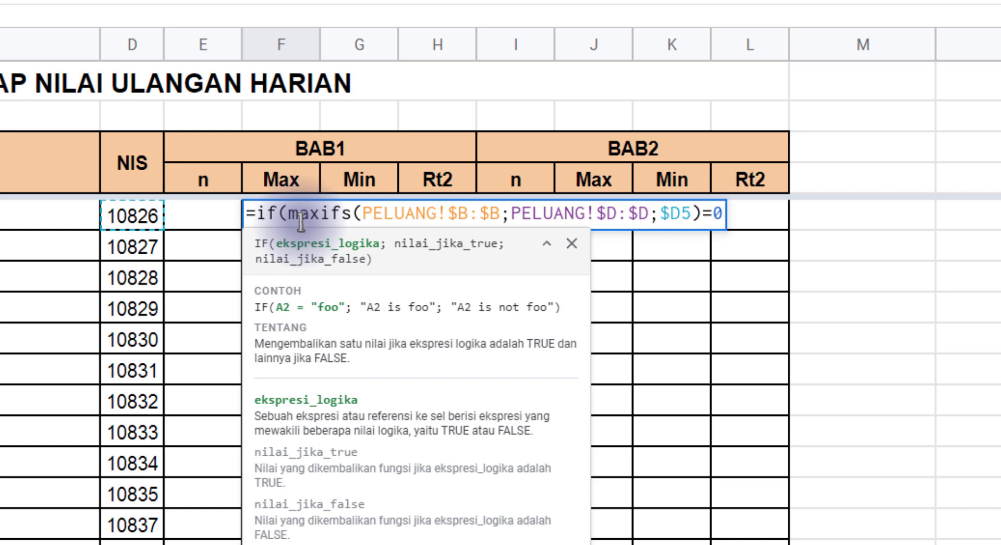
text(0;)
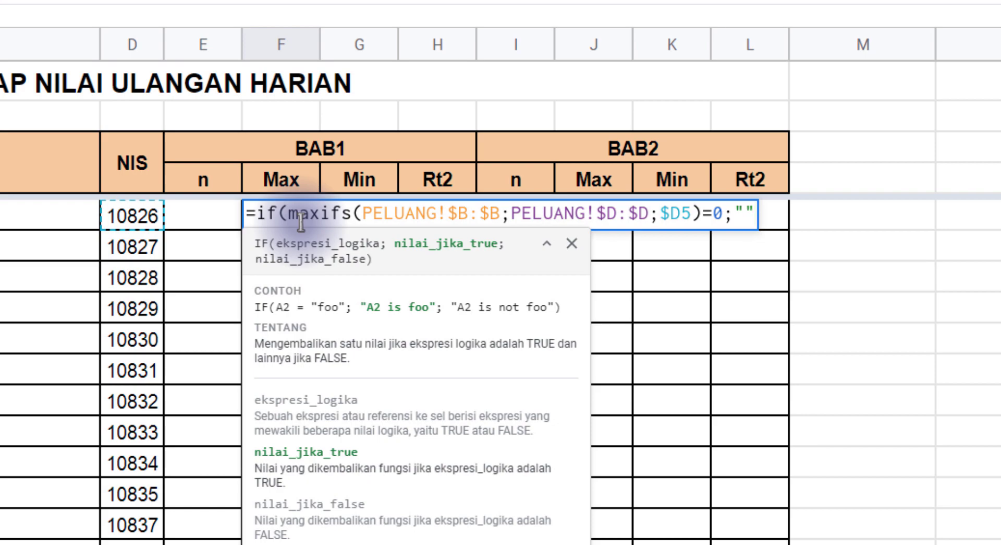
text(;)
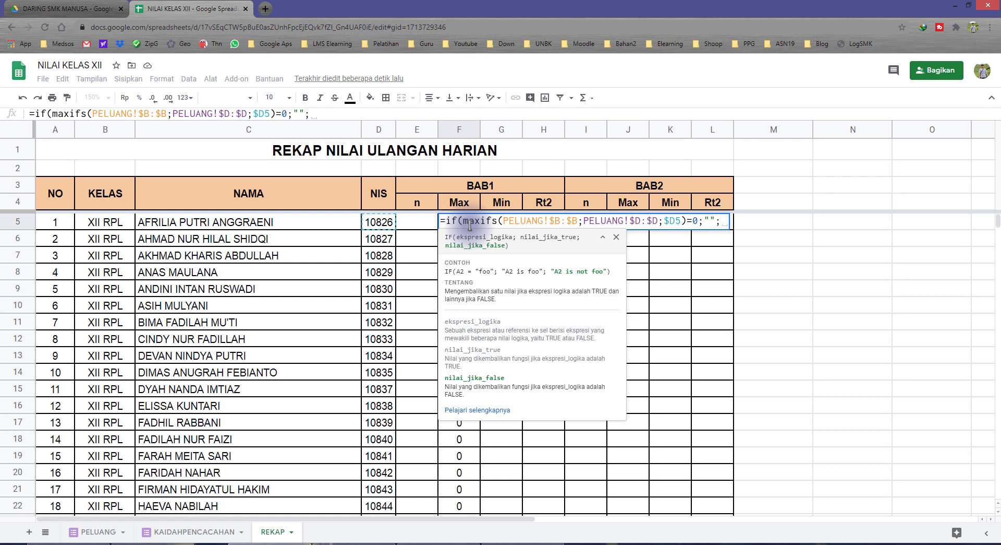
- Complete F5 as =if(maxifs(PELUANG!$B:$B;PELUANG!$D:$D;$D5)=0;"";maxifs(PELUANG!$B:$B;PELUANG!$D:$D;$D5)), using the copied MAXIFS as the false value
key(ctrl+v)
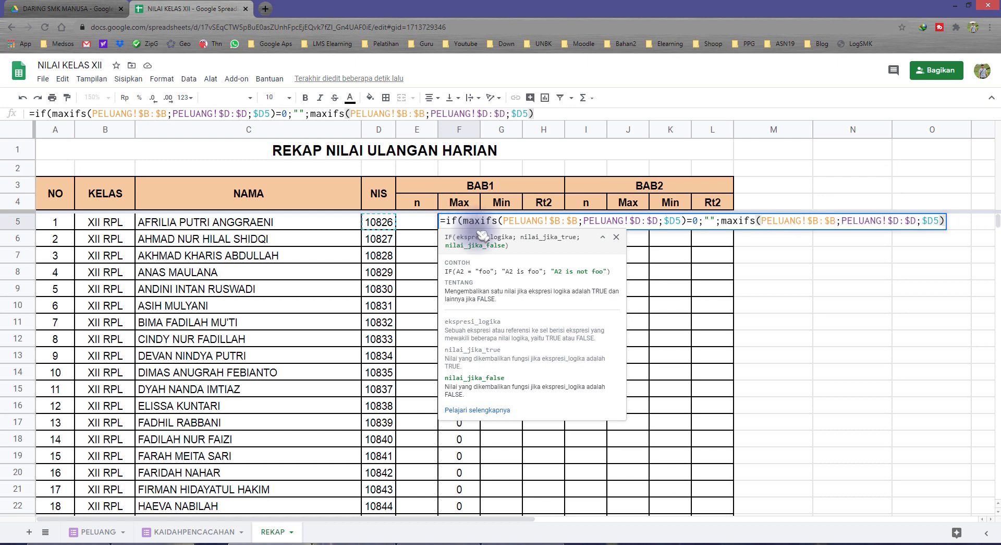
drag(463, 221, 962, 209)
click(943, 221)
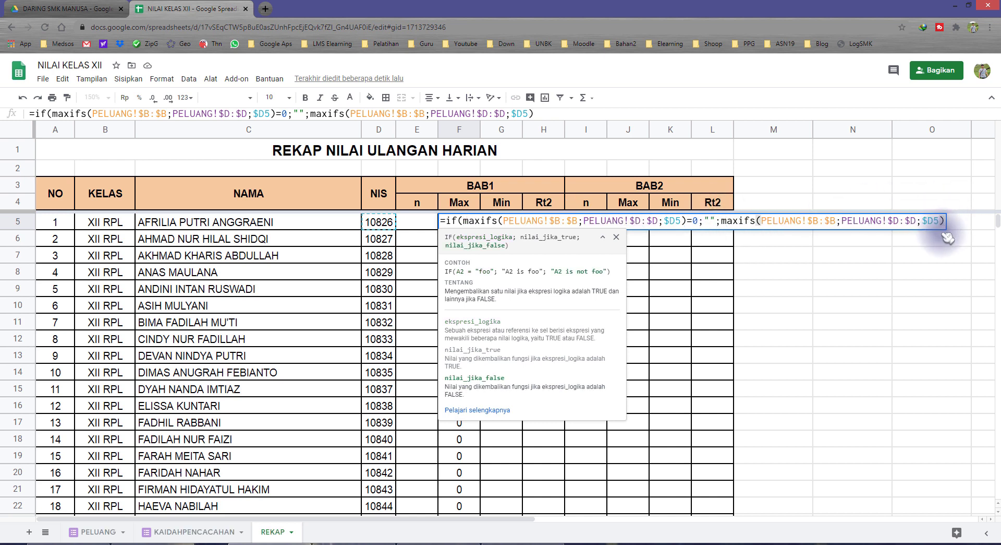
text())
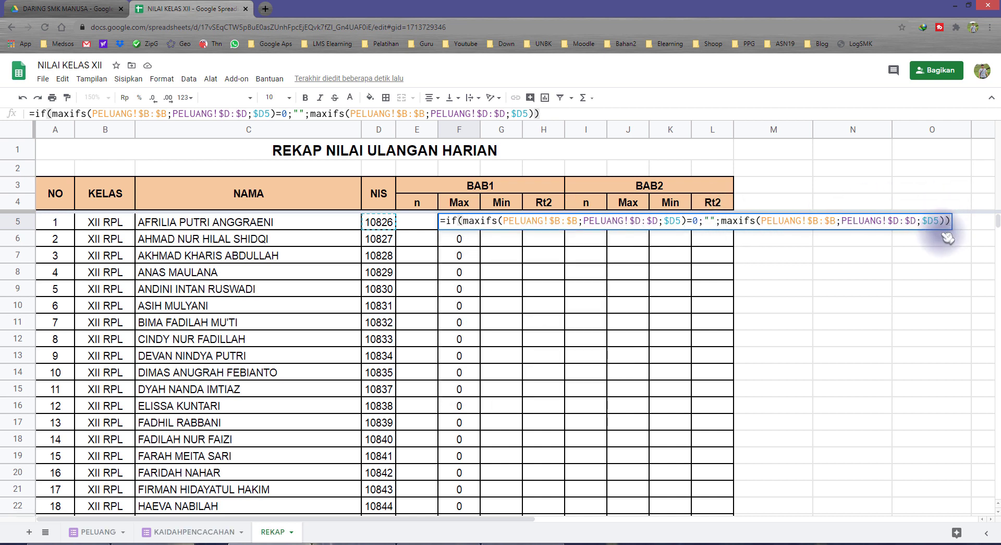
key(Return)
key(Up)
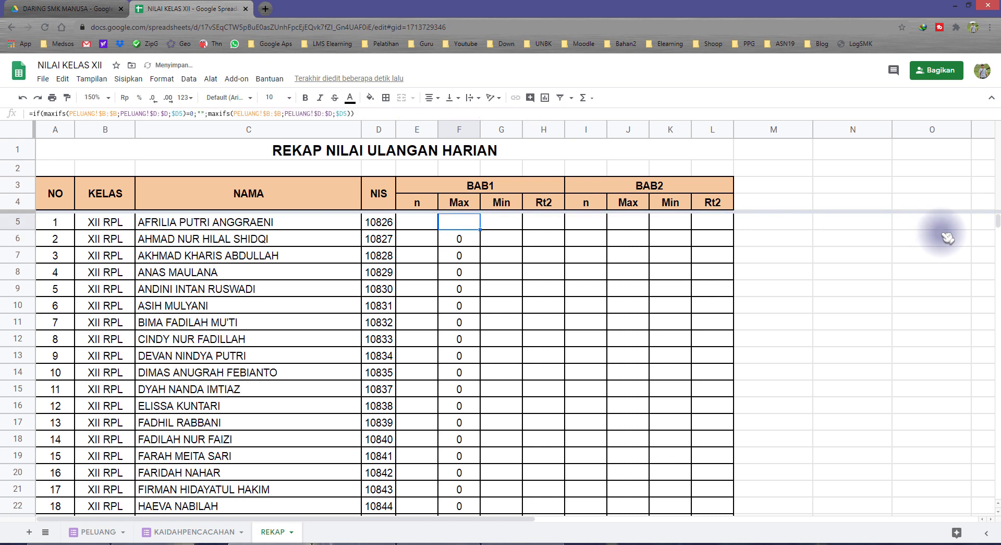
- Clear the old MAXIFS formulas in the BAB1 Max column from F6 down to the last student row
click(469, 241)
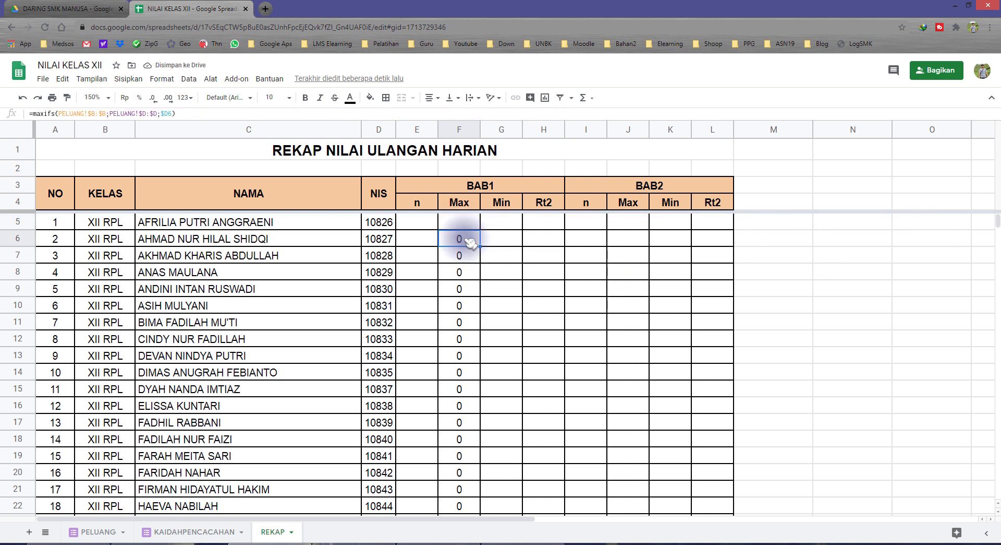
key(ctrl+shift+Down)
key(Delete)
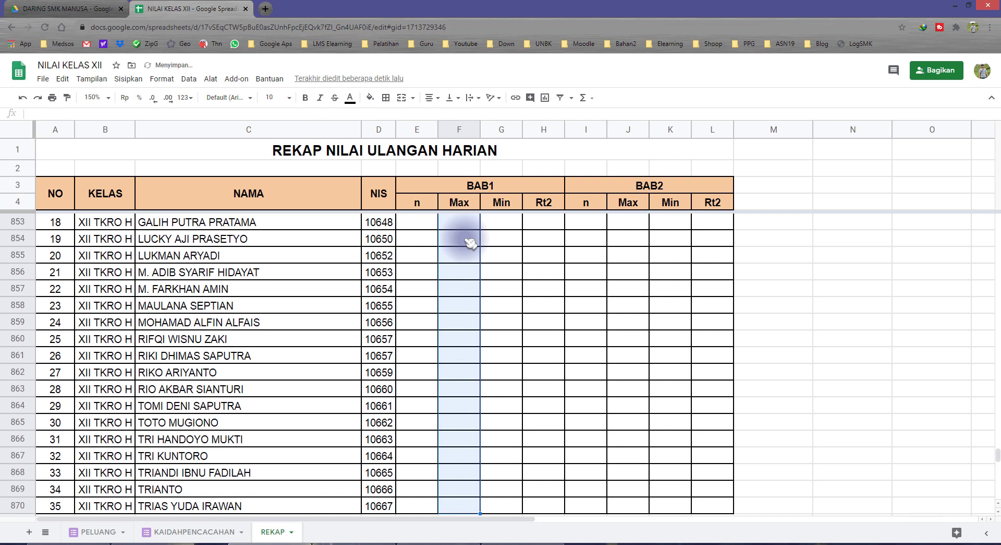
- Fill the IF formula from F5 down the BAB1 Max column for all students and check the filled rows
key(ctrl+Up)
key(Down)
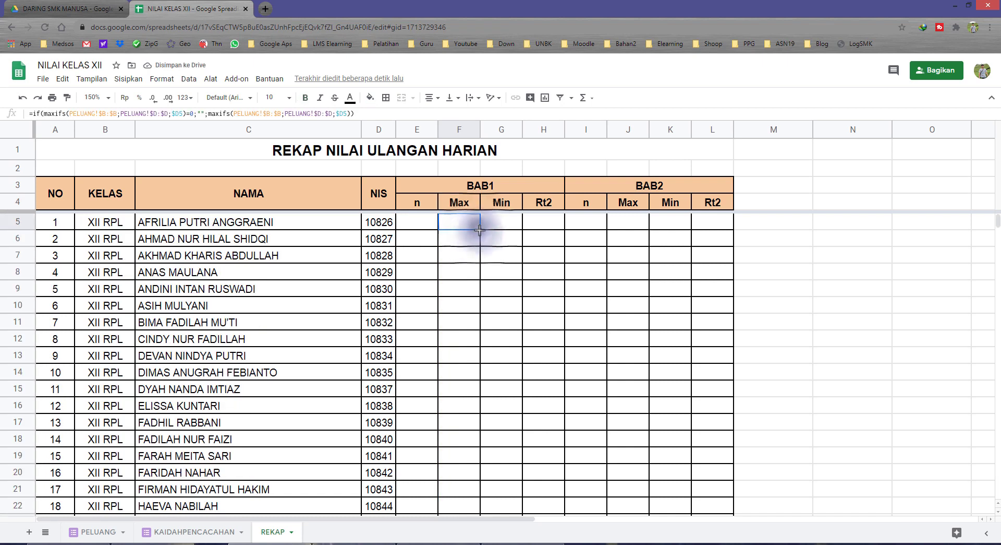
click(461, 271)
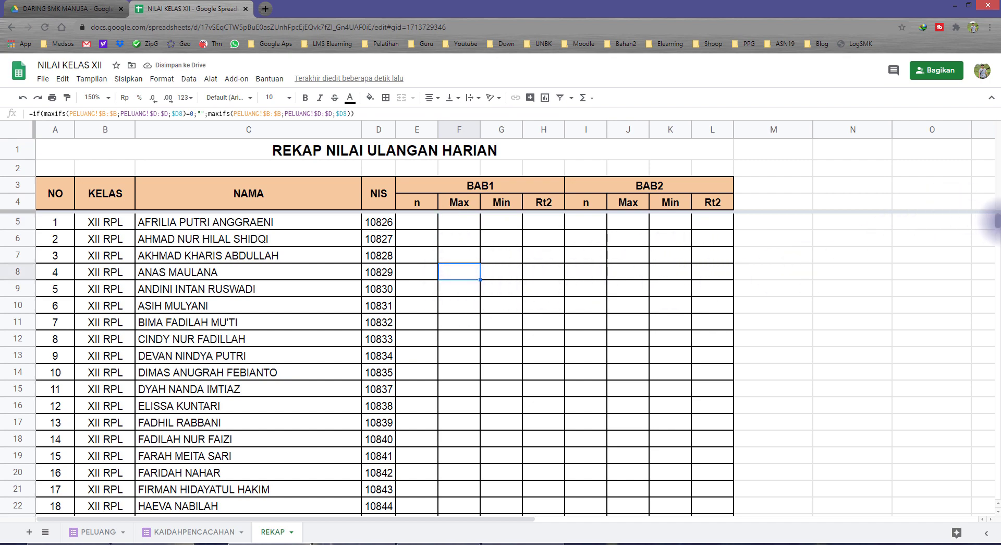
drag(998, 221, 998, 396)
scroll(550, 375, up, 3)
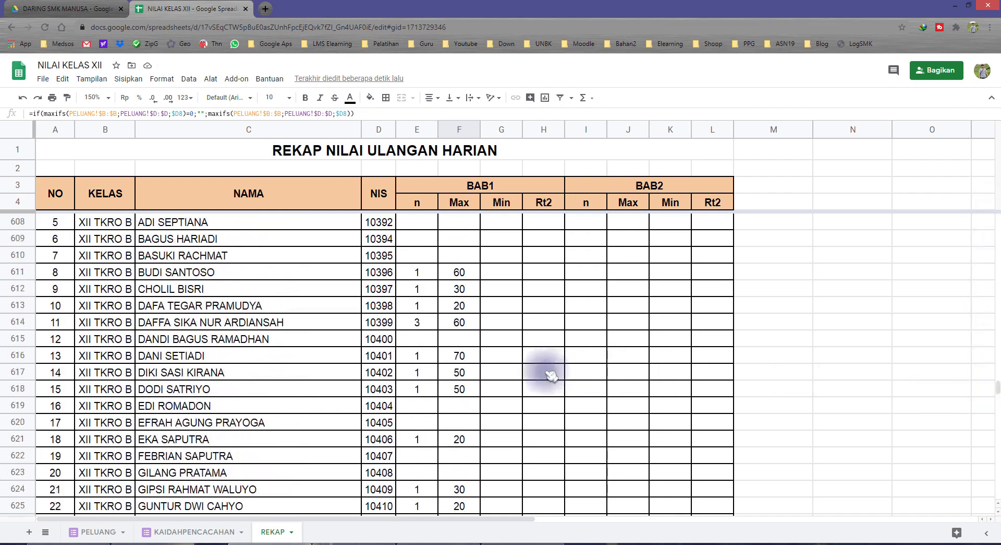
scroll(498, 344, down, 3)
scroll(469, 334, down, 3)
scroll(469, 261, up, 5)
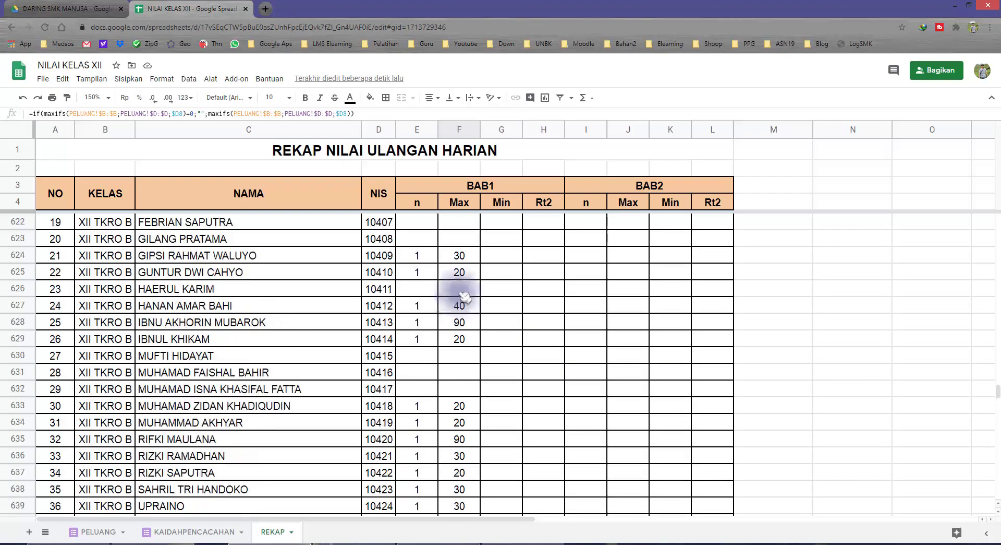
- Begin a MINIFS formula in REKAP cell G5 with the locked Score column PELUANG!$B:$B as the range
click(498, 202)
key(Down)
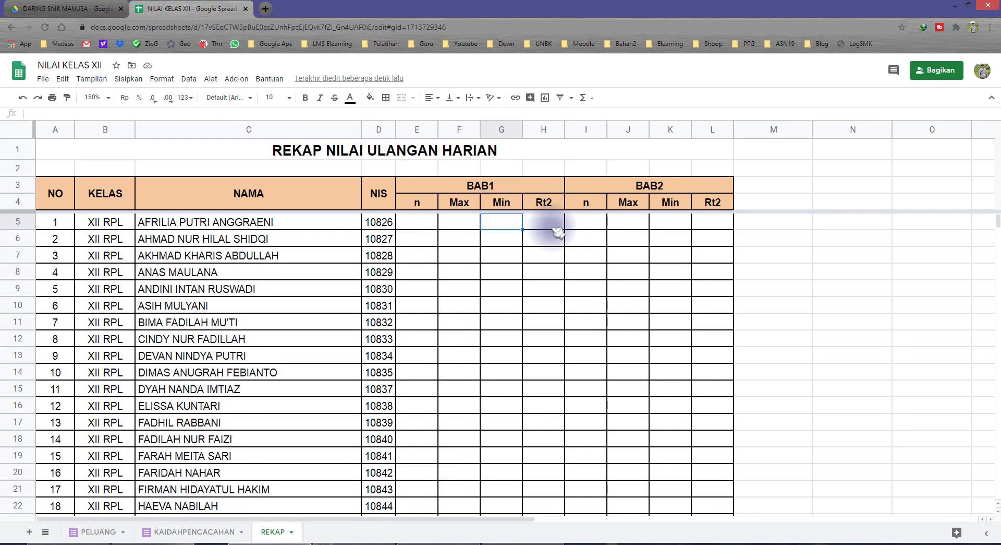
text(=)
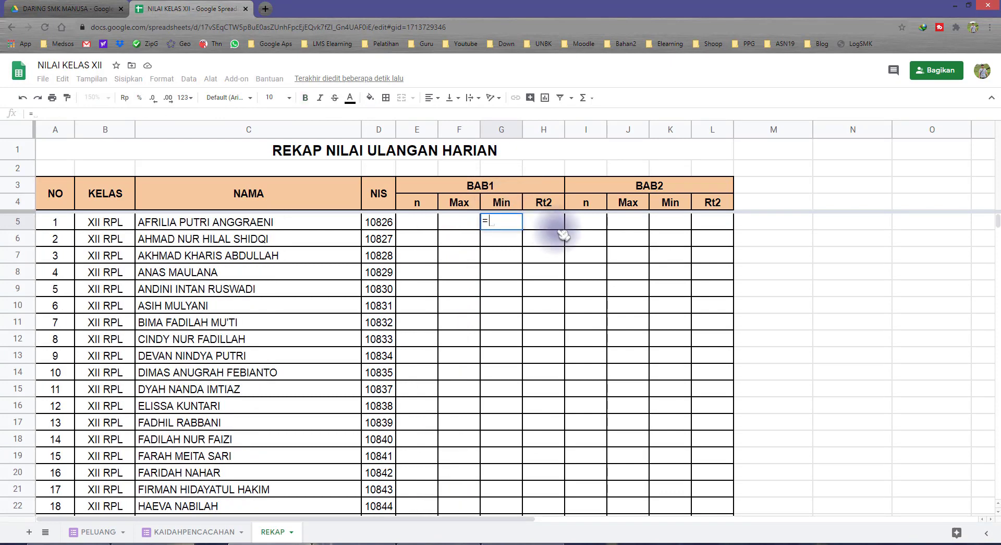
text(min)
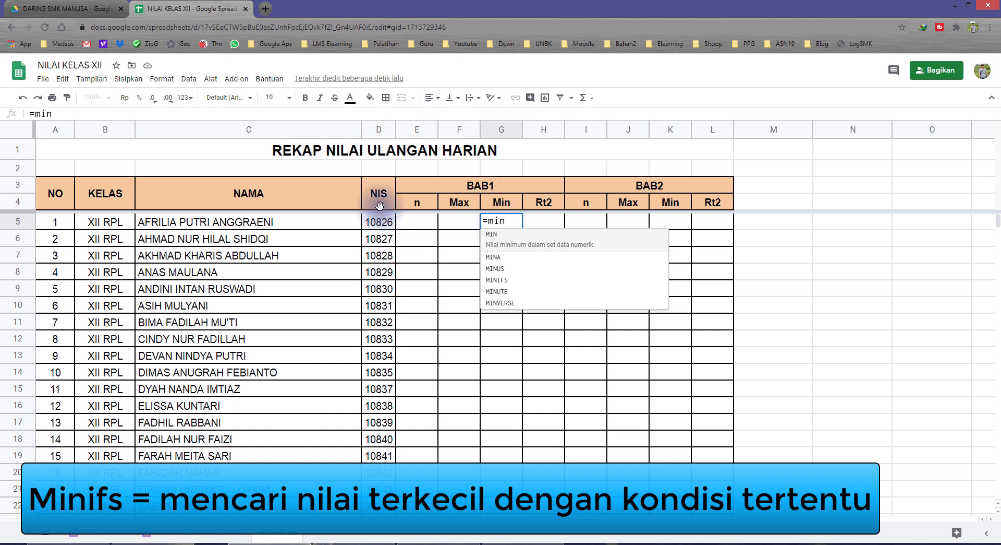
text(ifs()
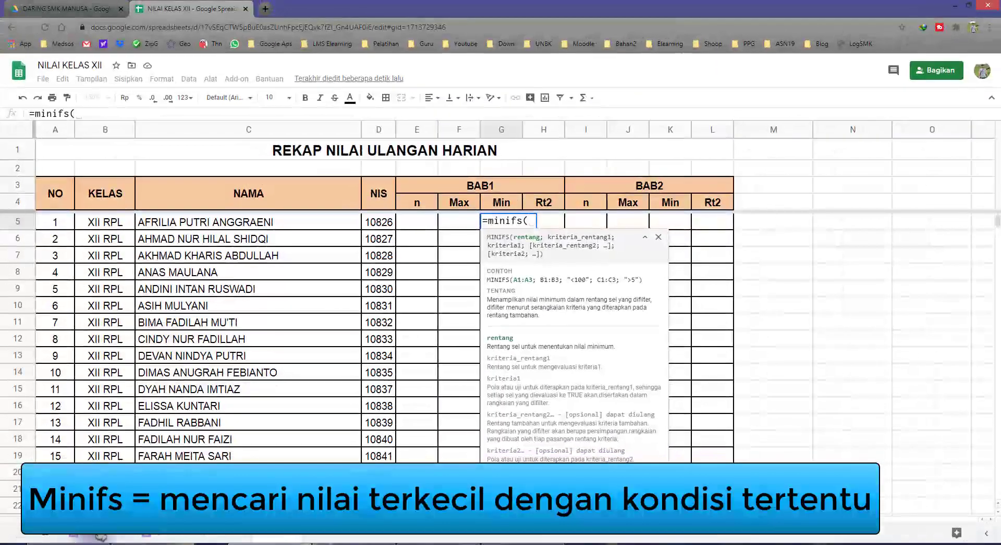
click(98, 536)
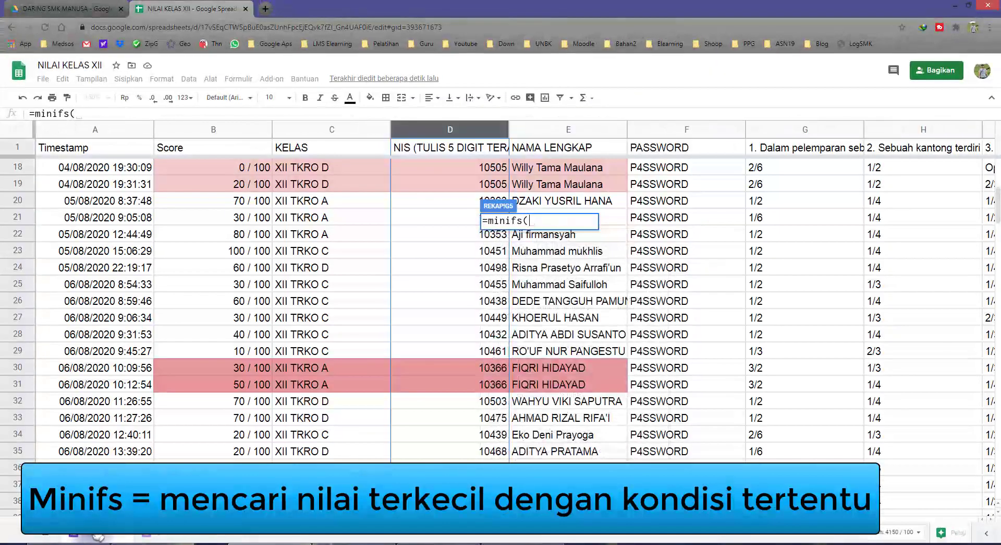
click(198, 133)
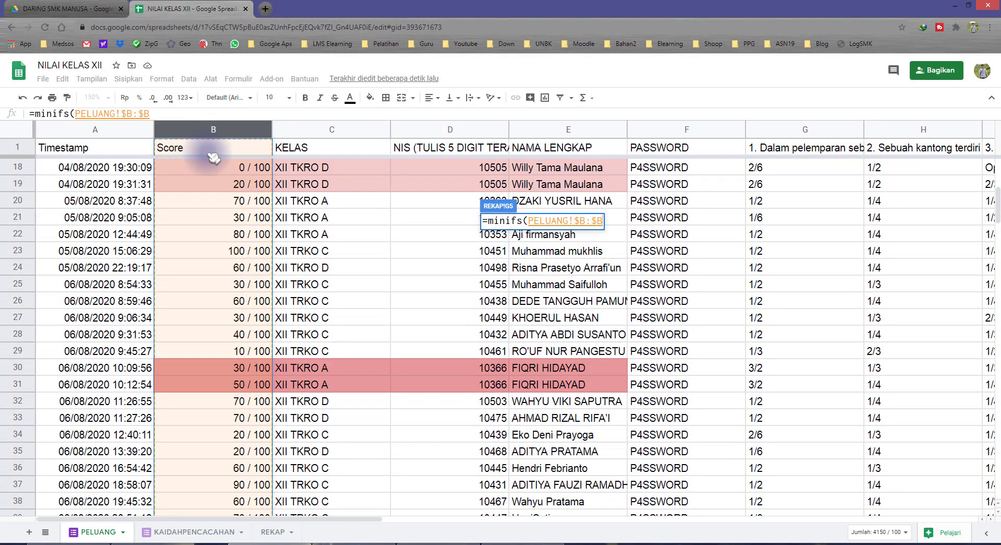
- Complete the MINIFS formula in G5 with locked criteria range PELUANG!$D:$D and the student's NIS cell $D5 as criterion
text(;)
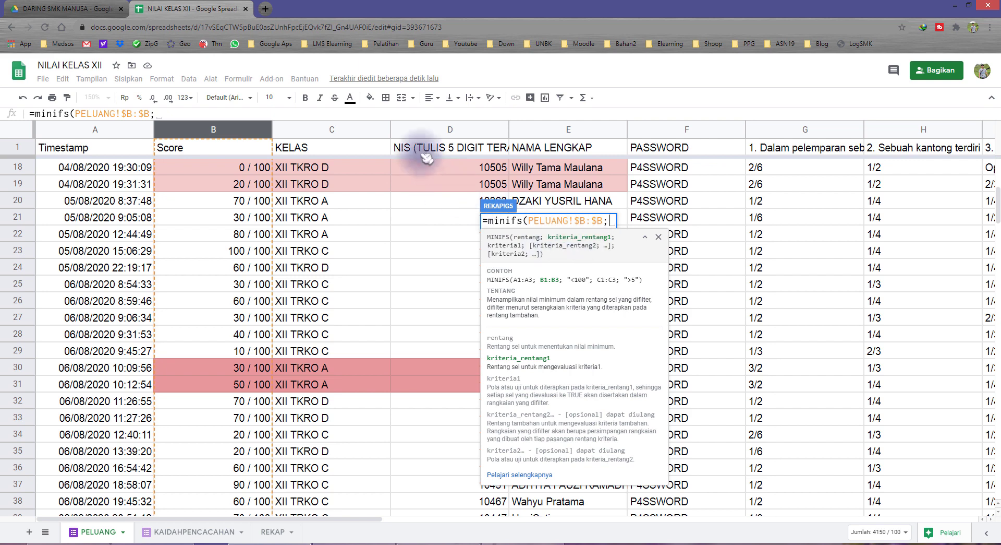
click(440, 130)
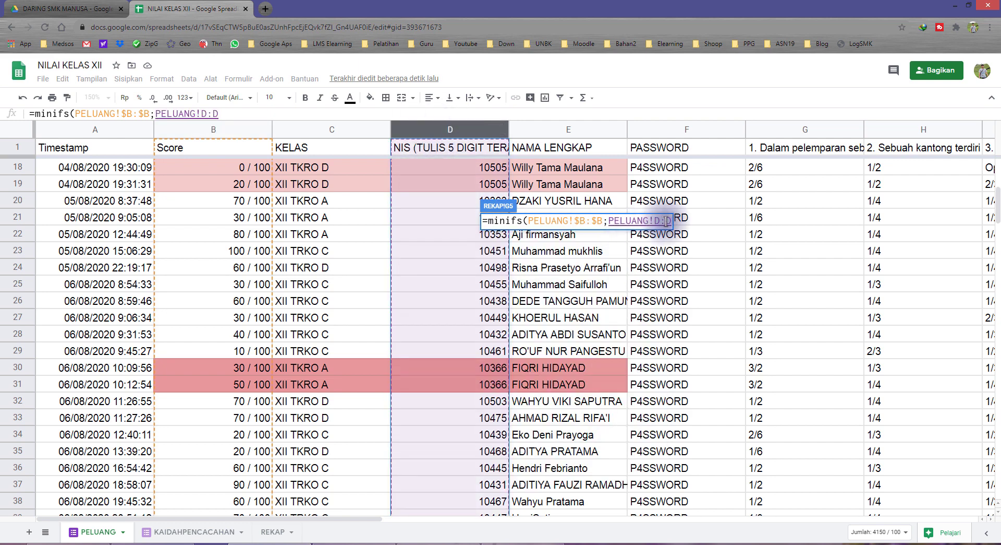
key(F4)
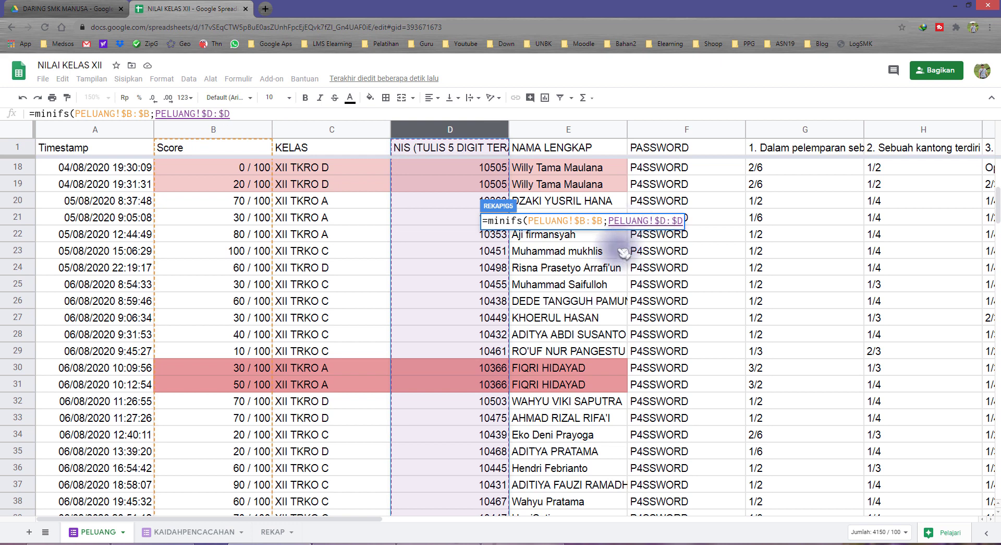
text(;)
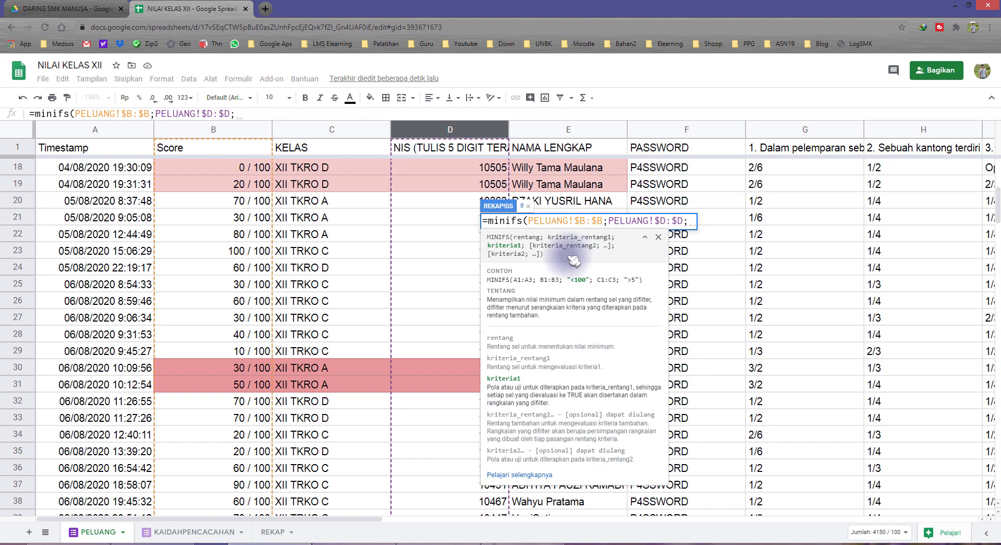
click(274, 531)
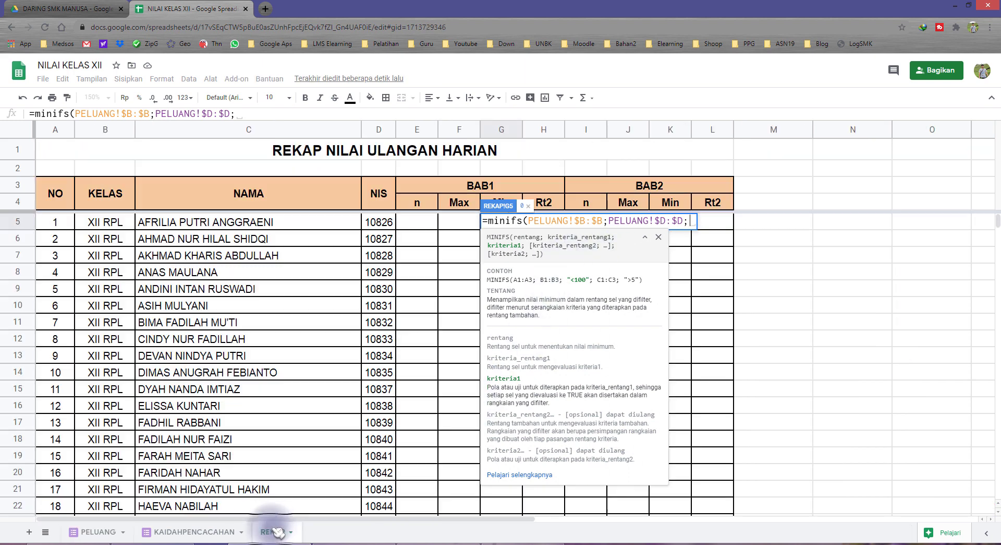
click(387, 223)
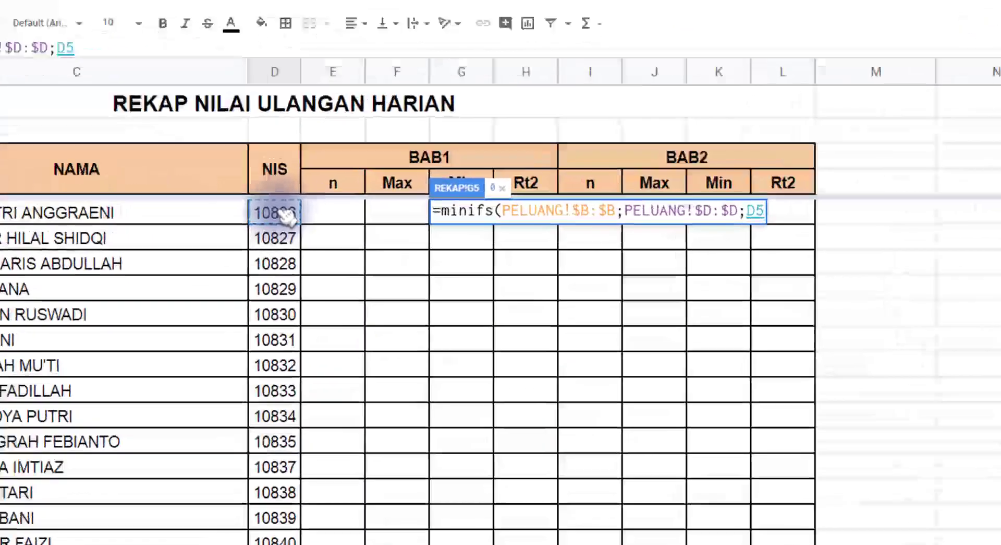
key(F4)
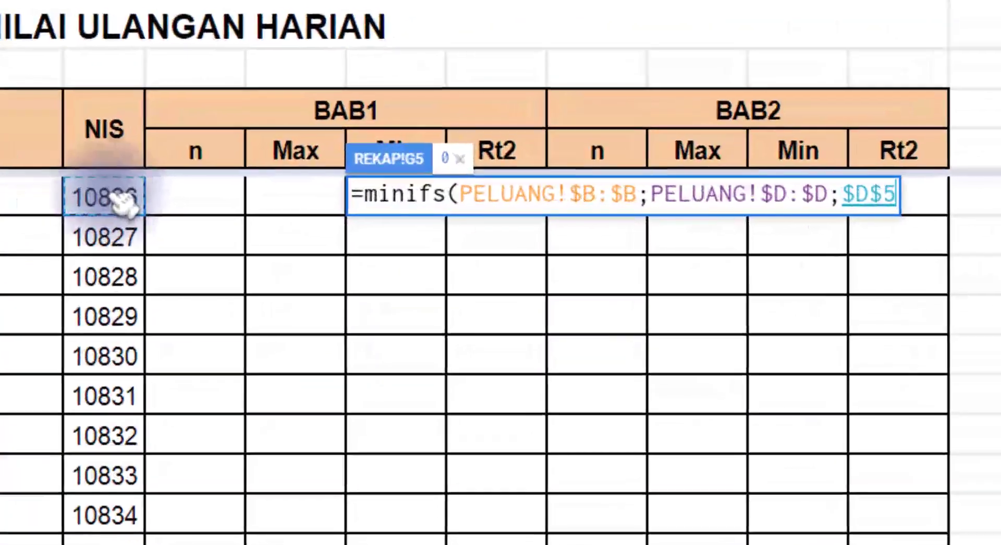
key(F4)
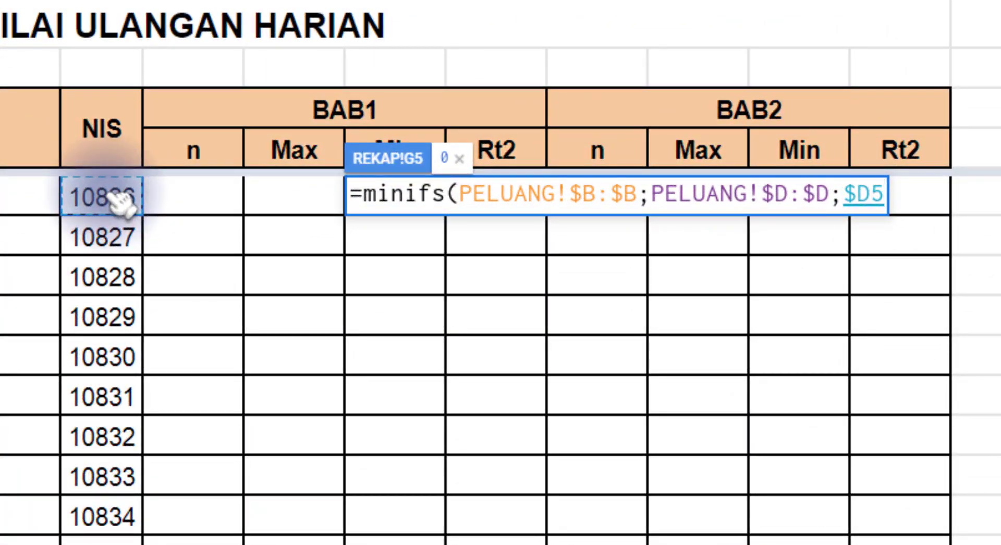
key(Return)
key(Up)
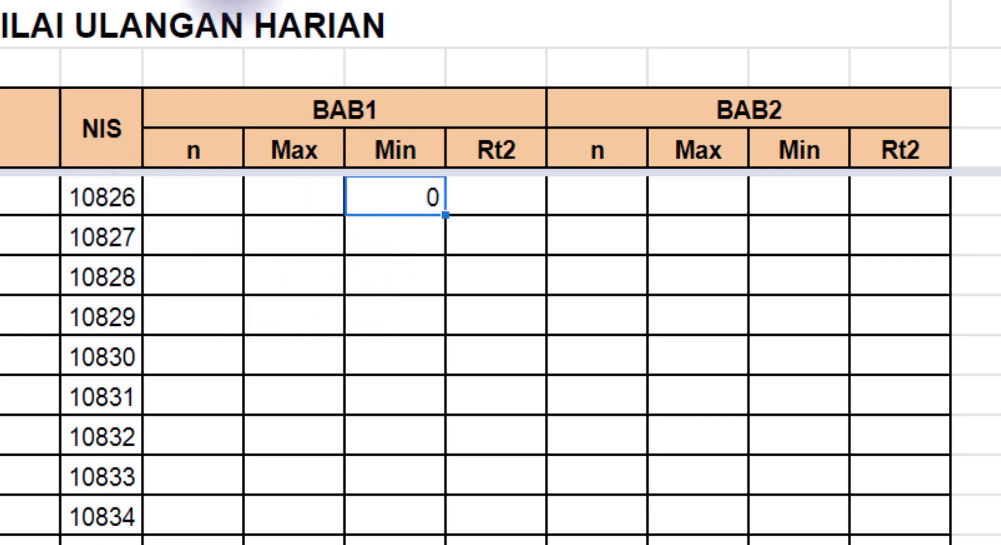
- Centre G5 and fill its MINIFS formula down the BAB1 Min column for all students
key(ctrl+shift+e)
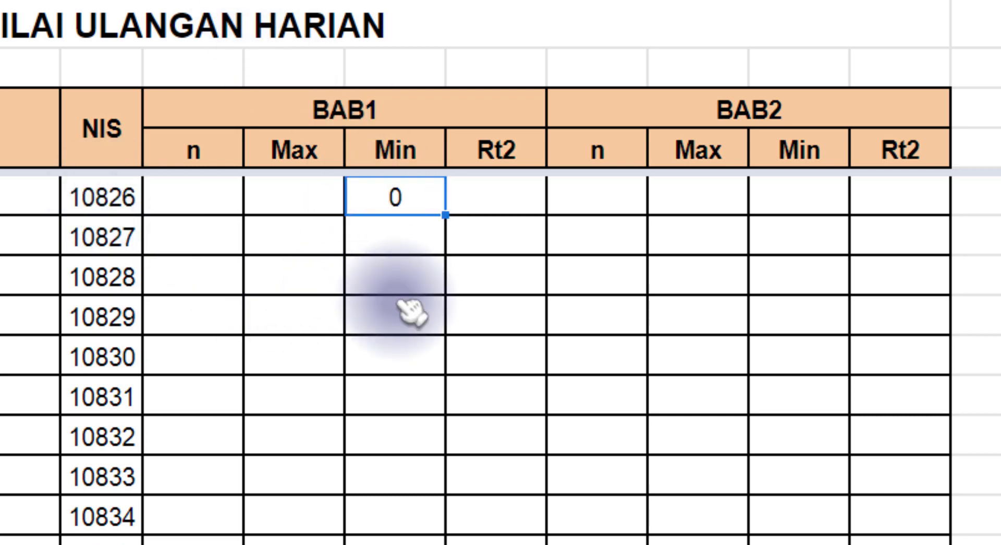
double_click(447, 215)
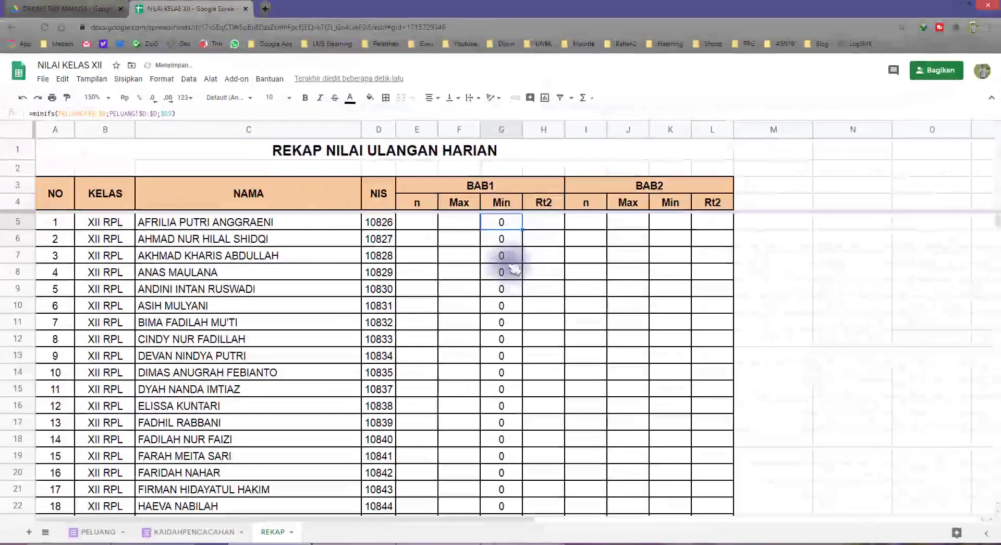
click(405, 286)
- Compare the BAB1 attempt counts, Max and Min values of the XII TKRO A and B students, including those with several attempts or none
scroll(511, 282, down, 15)
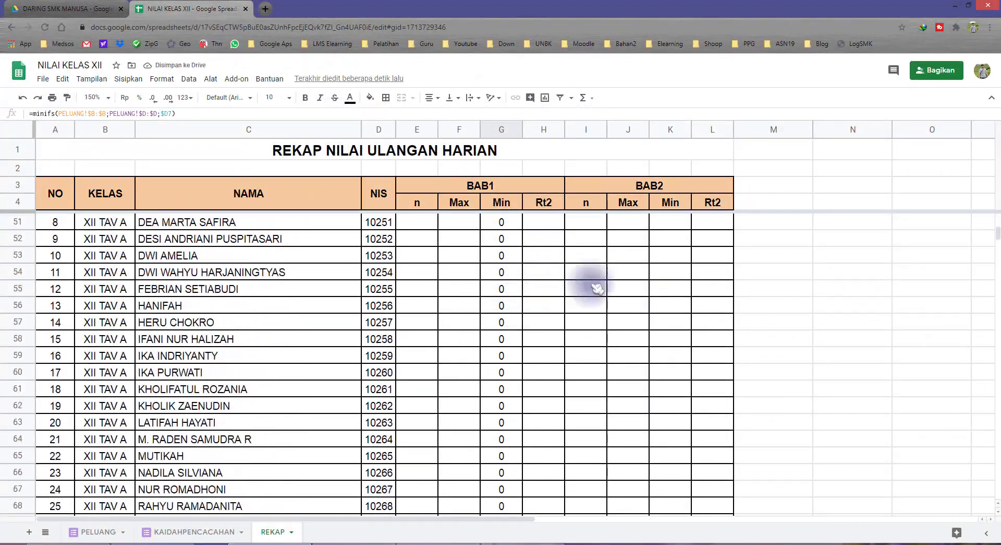
drag(997, 236, 998, 388)
scroll(691, 372, up, 10)
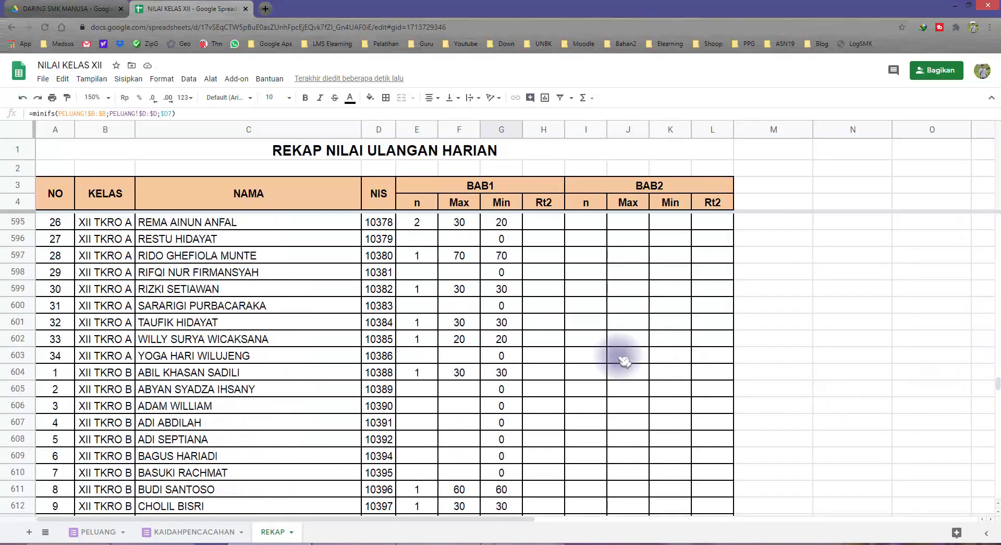
scroll(503, 324, up, 2)
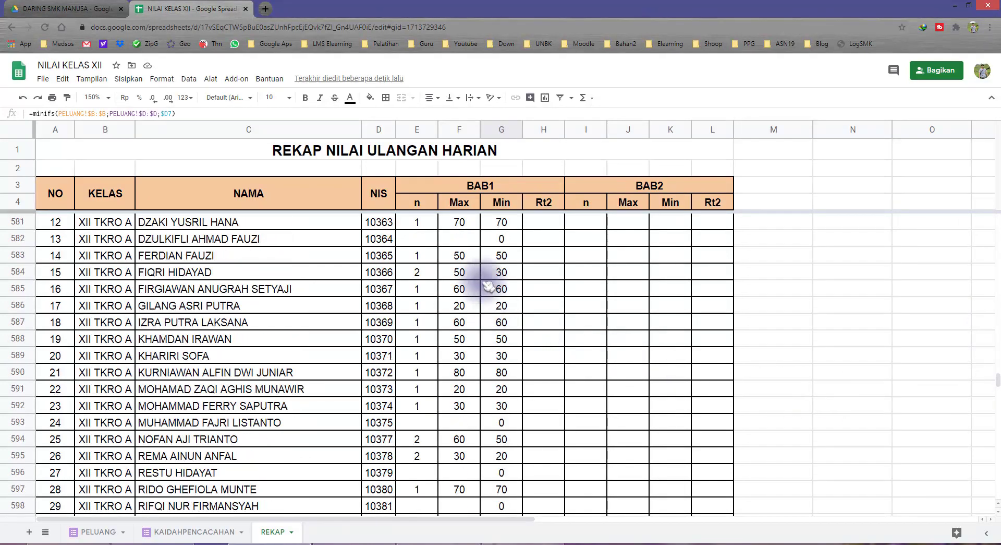
scroll(469, 282, up, 2)
click(422, 339)
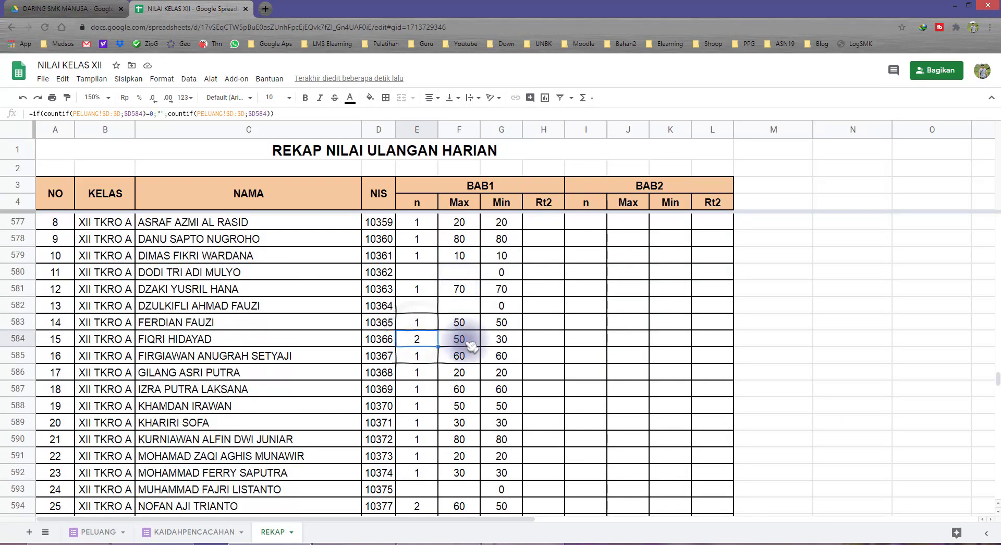
click(459, 338)
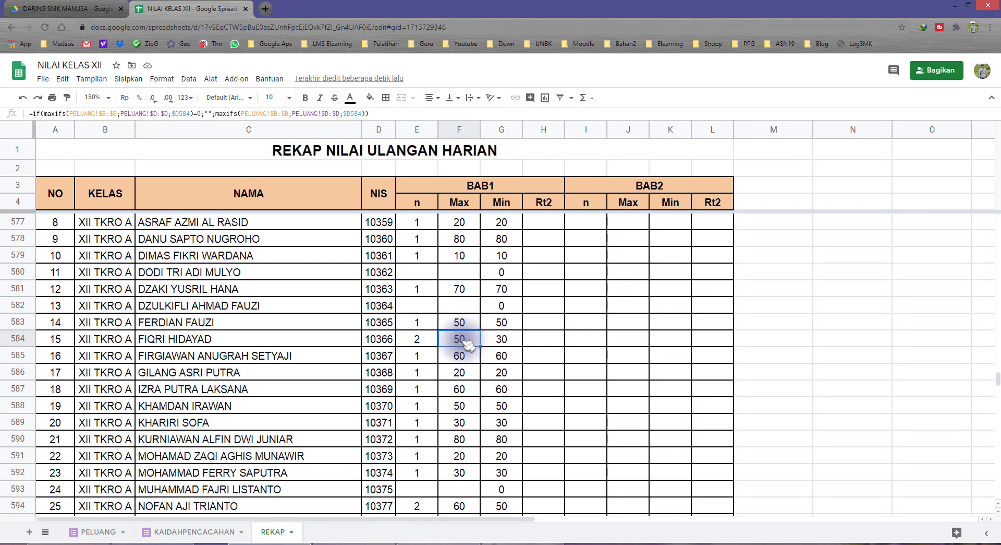
click(500, 339)
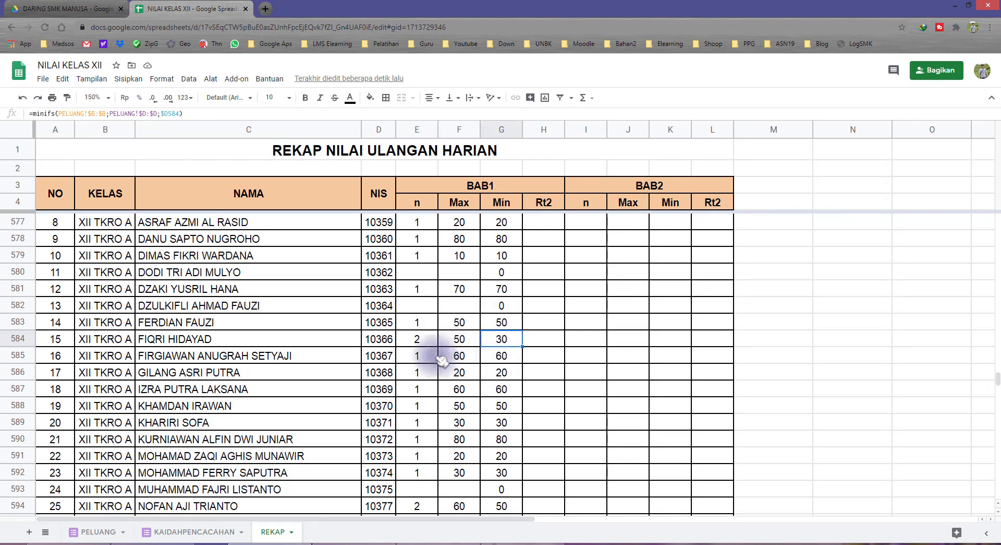
click(422, 358)
drag(460, 357, 490, 358)
click(460, 373)
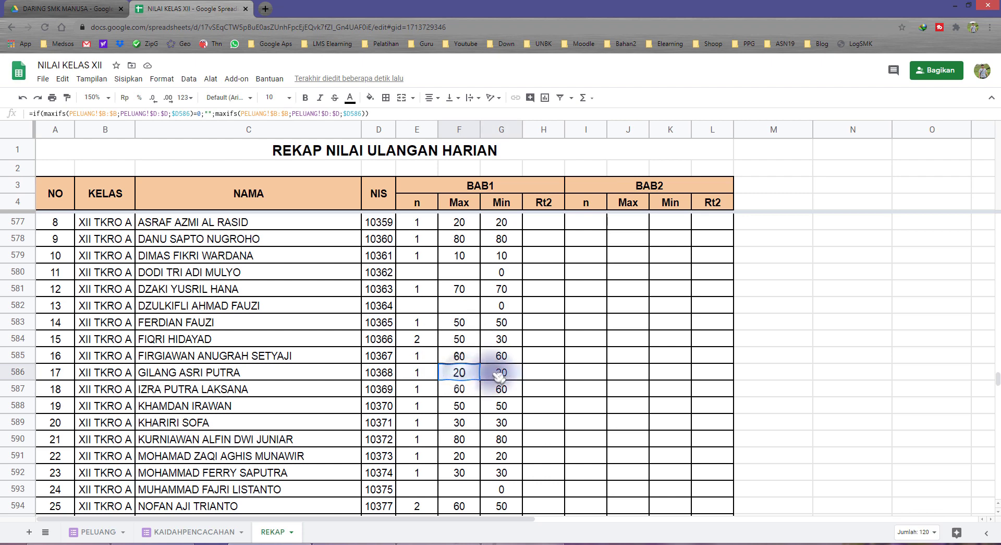
key(Down)
scroll(501, 381, down, 4)
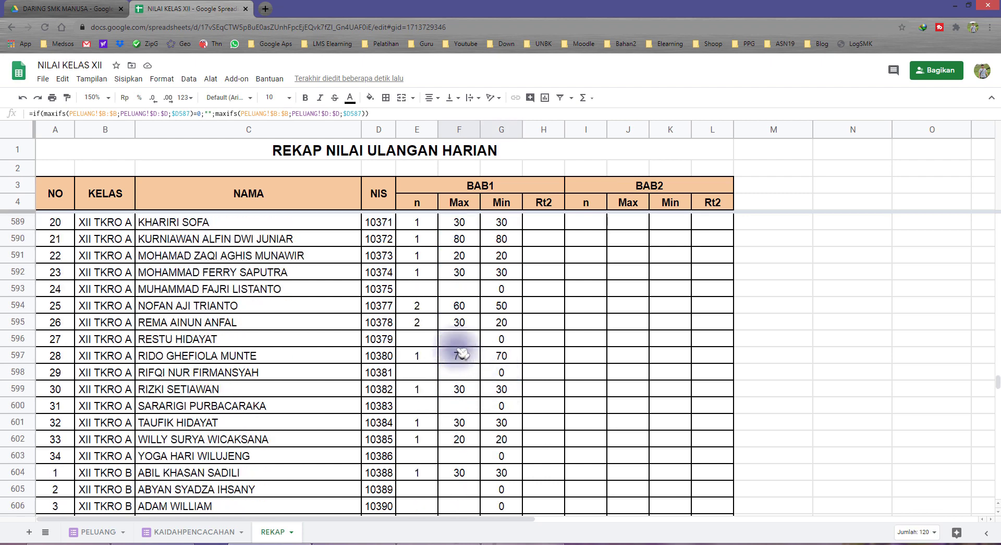
click(459, 306)
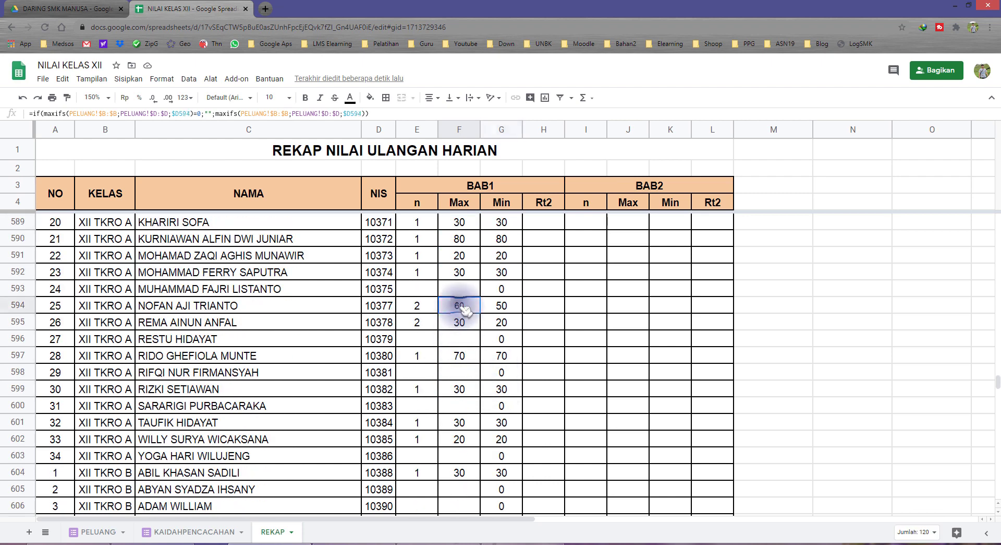
click(502, 306)
click(506, 320)
scroll(508, 339, down, 3)
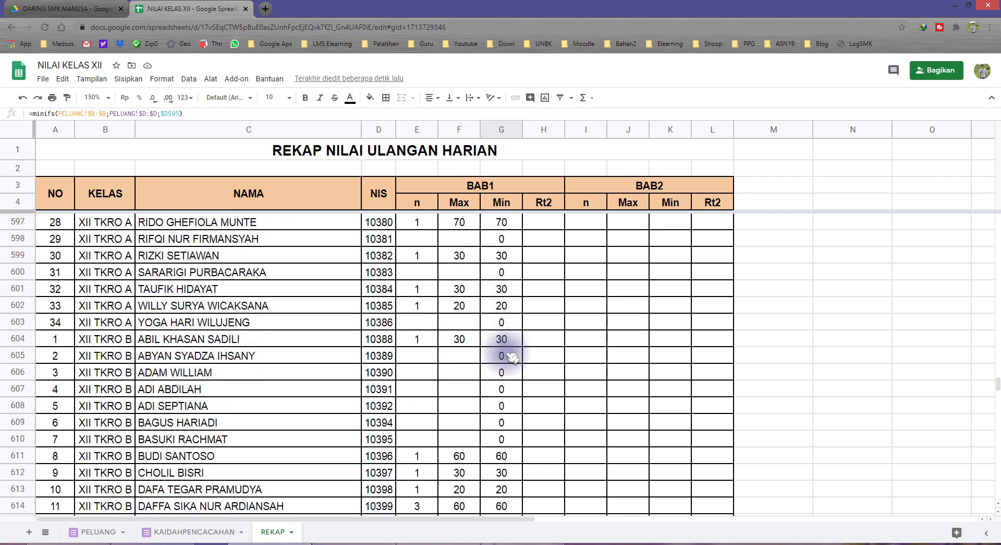
scroll(501, 292, up, 5)
- Wrap G5's formula in an IF: =if(minifs(PELUANG!$B:$B;PELUANG!$D:$D;$D5)=0;"";minifs(PELUANG!$B:$B;PELUANG!$D:$D;$D5))
click(502, 202)
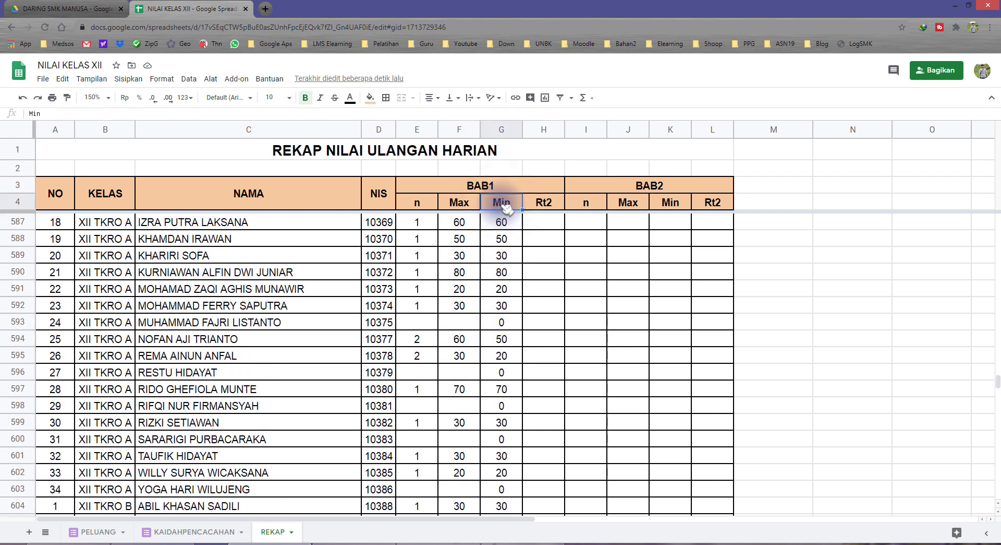
key(Down)
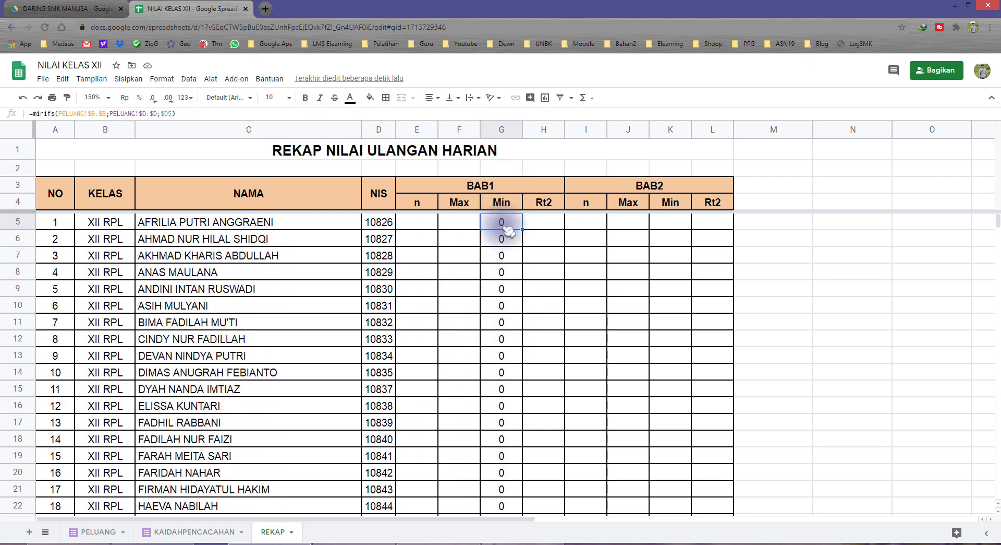
double_click(496, 223)
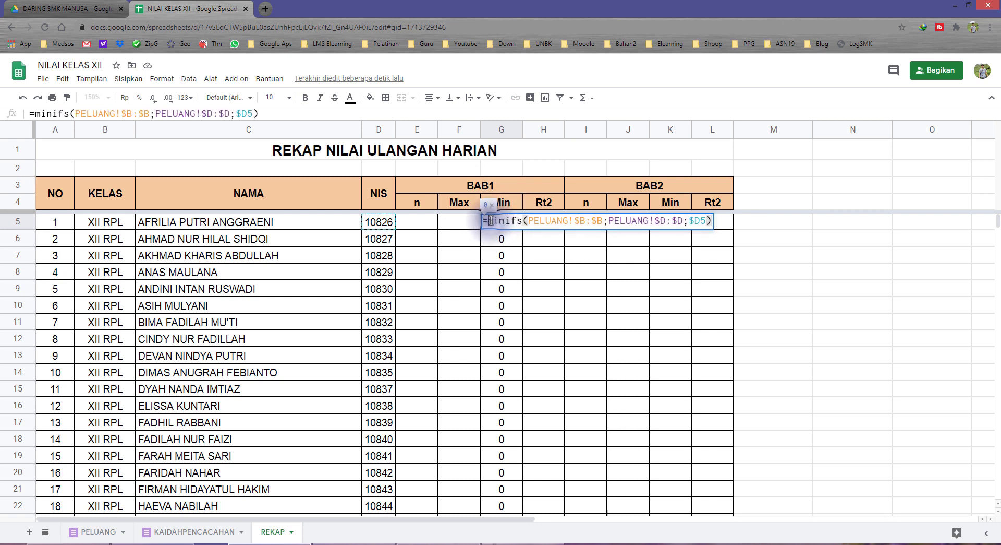
click(490, 221)
text(if()
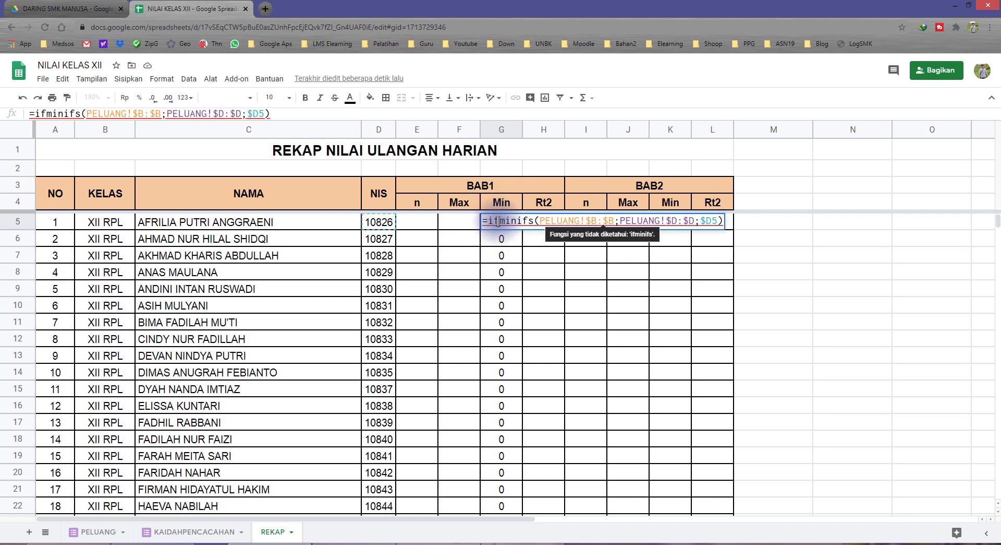
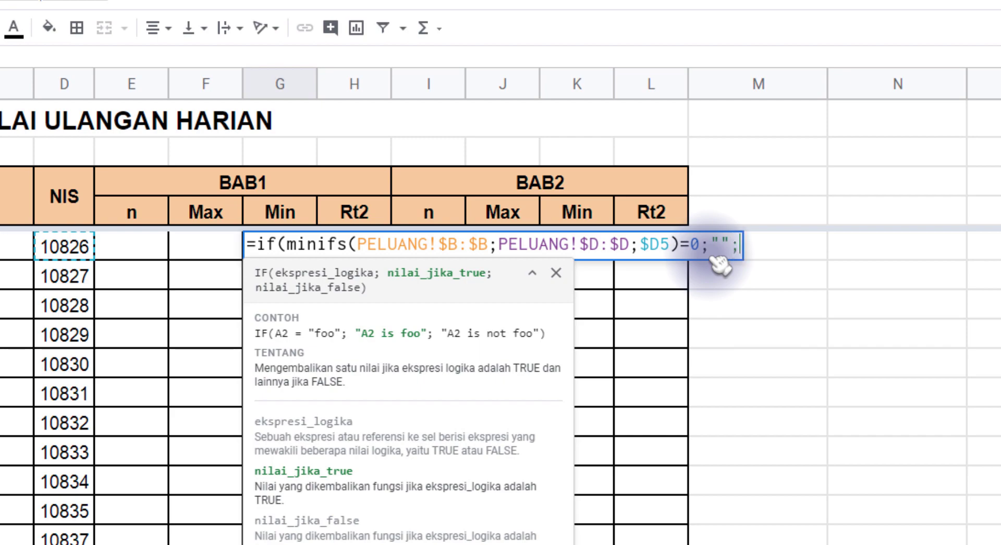
text(minifs(PELUANG!$B:$B;PELUANG!$D:$D;$D5))
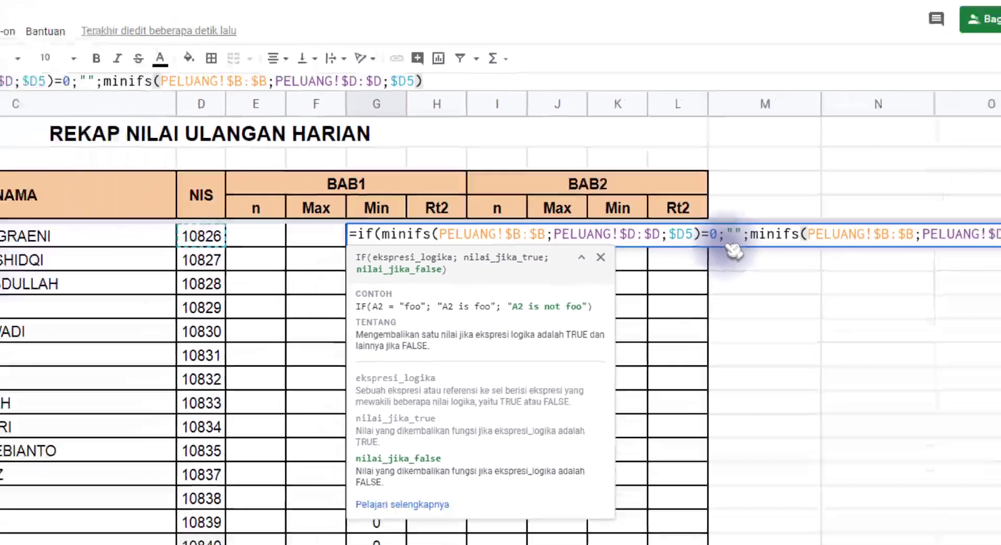
text())
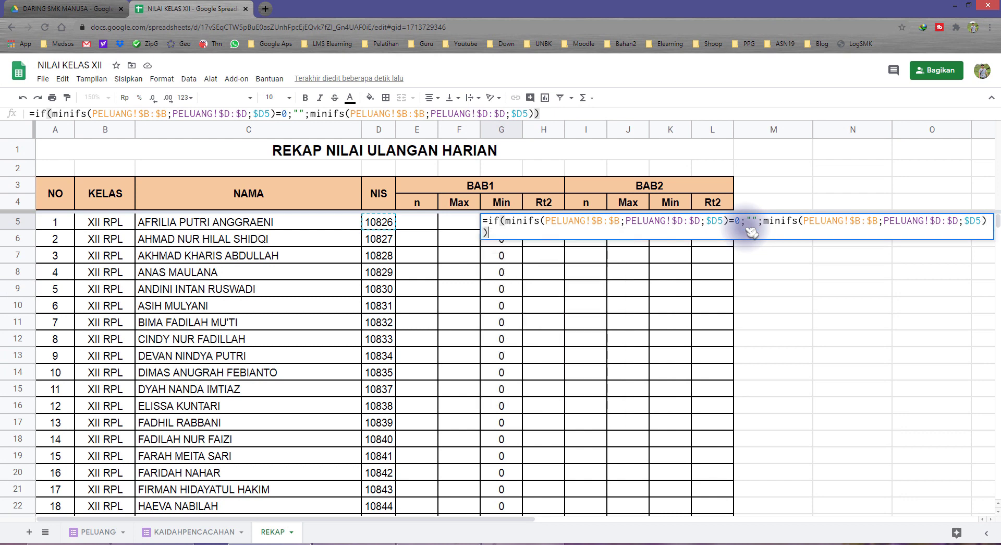
key(Return)
key(Up)
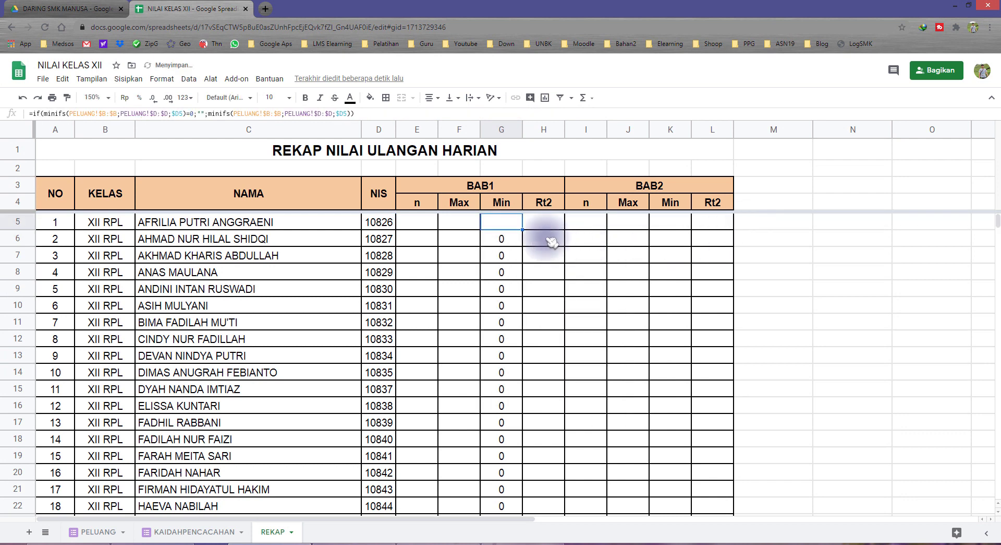
- Clear the old MINIFS formulas in the BAB1 Min column from G6 down to the last student row
click(519, 243)
key(ctrl+shift+Down)
key(Delete)
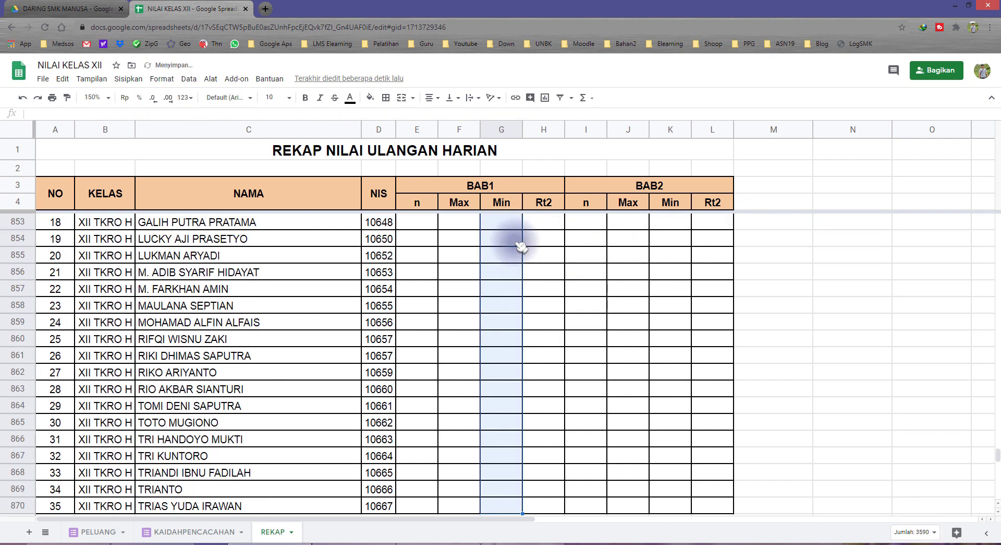
key(Up)
key(Down)
key(Up)
key(Up)
key(Down)
key(Down)
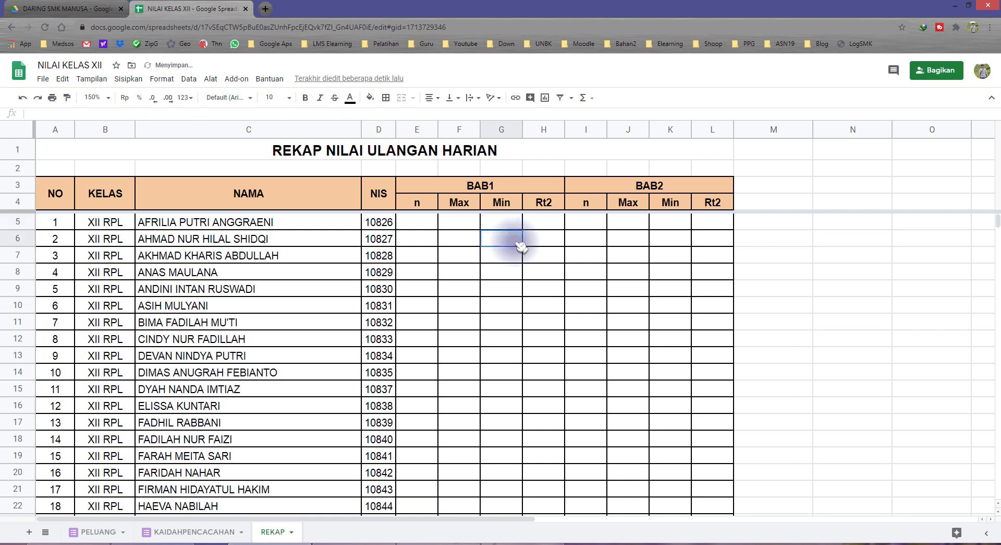
- Fill the IF formula from G5 down the BAB1 Min column for all students and check the filled rows
key(Up)
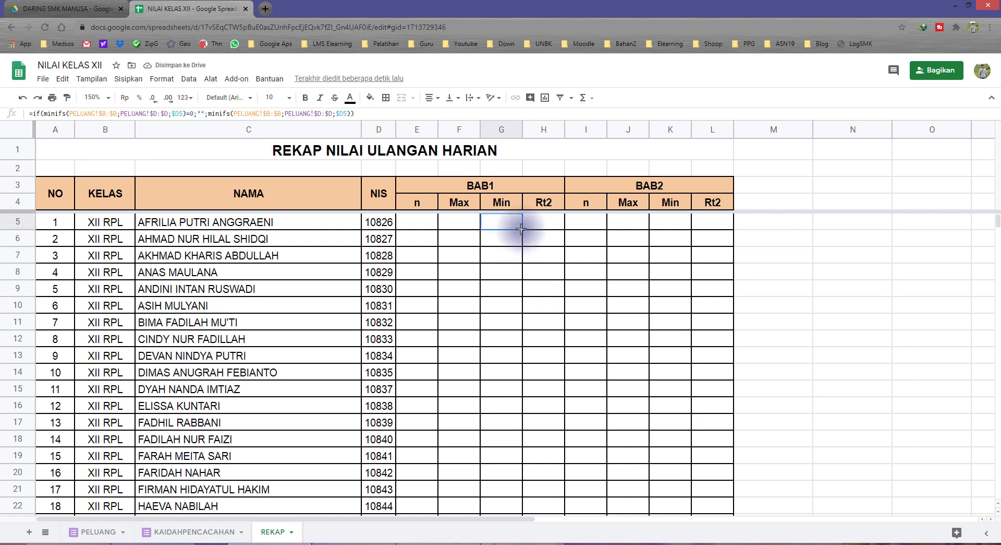
double_click(522, 228)
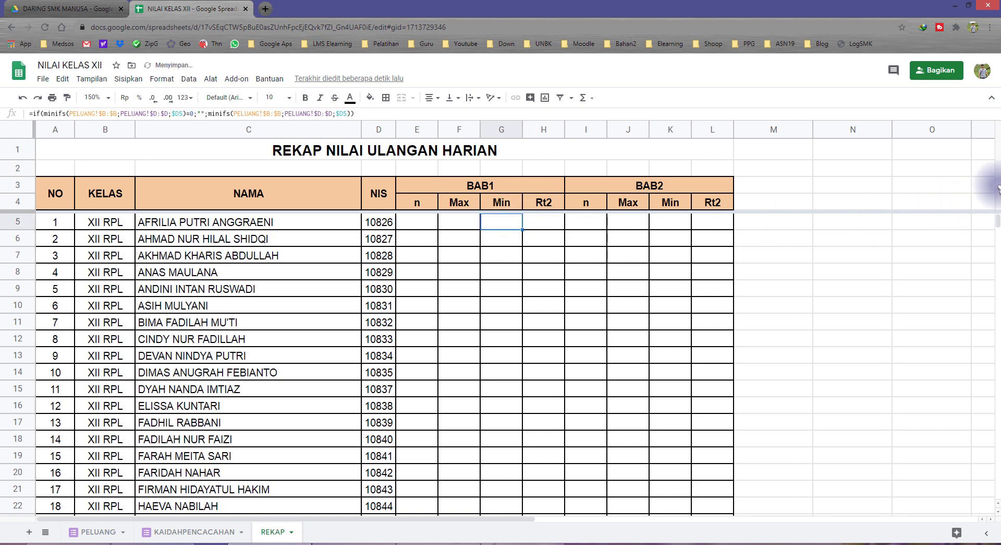
drag(997, 223, 998, 398)
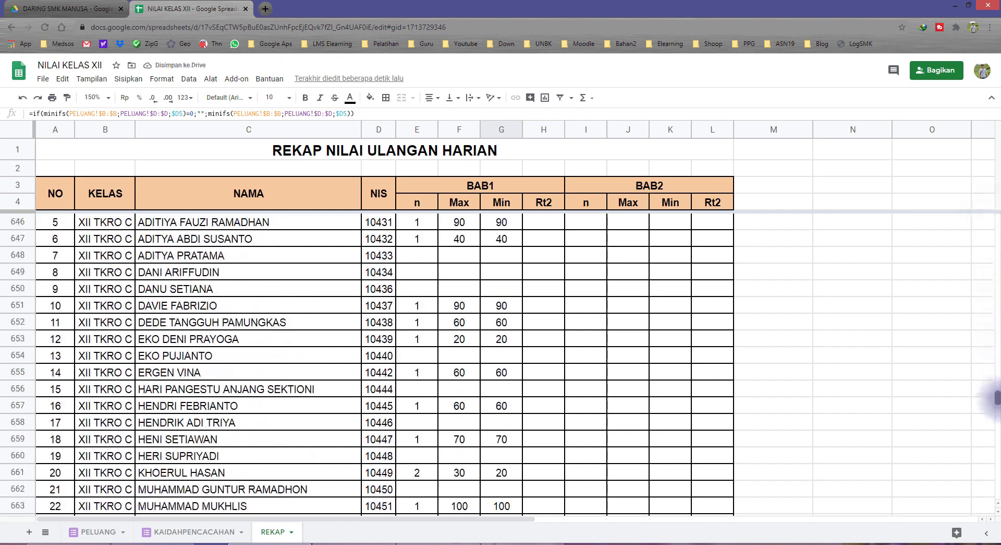
scroll(793, 404, up, 4)
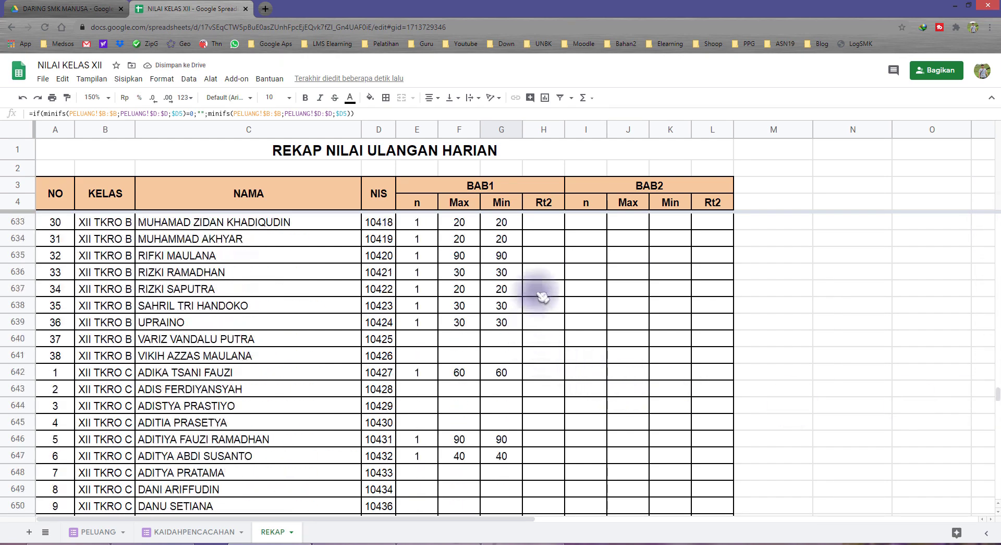
- Start an AVERAGEIFS formula in H5, the first student's Rt2 cell under BAB1
click(537, 206)
key(Down)
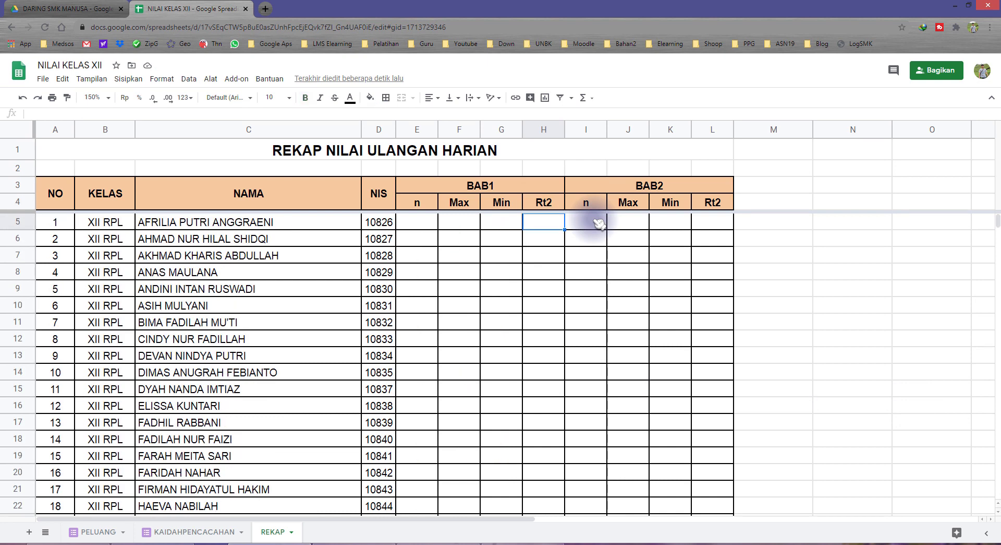
text(=)
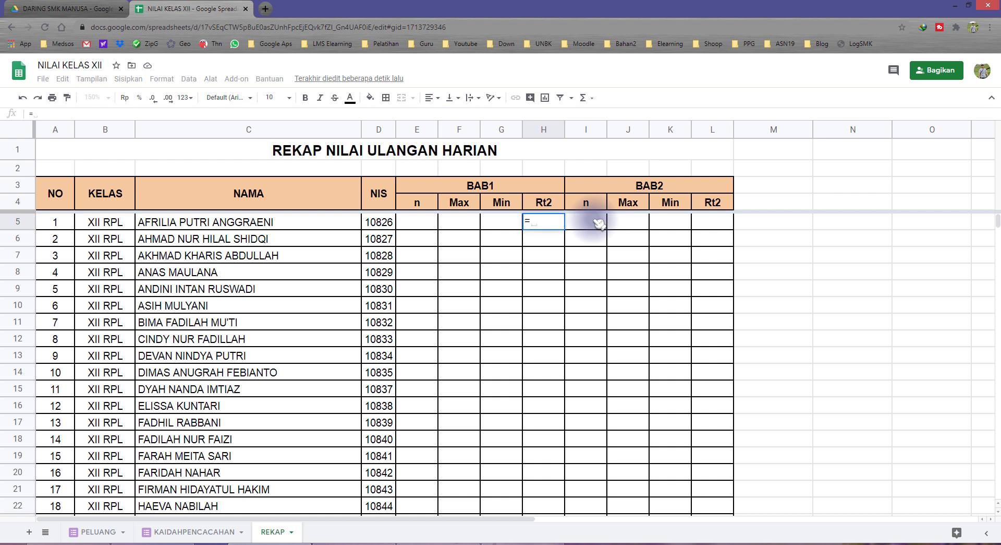
text(avre)
key(BackSpace)
key(BackSpace)
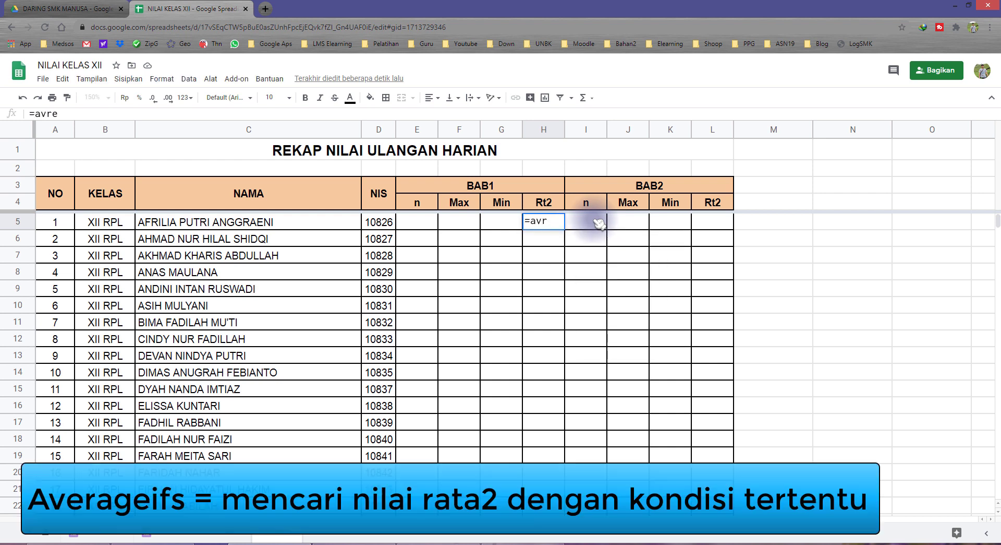
text(erag)
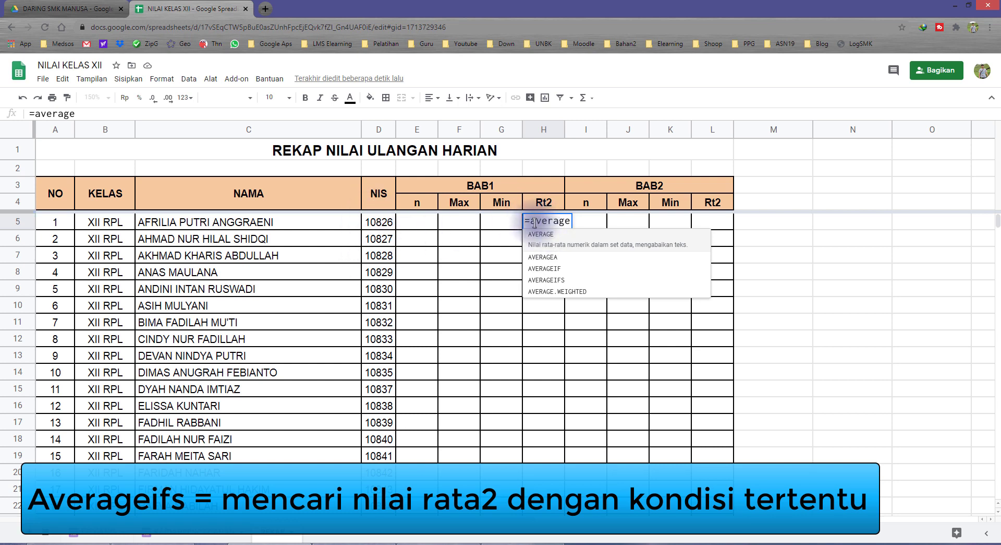
text(i)
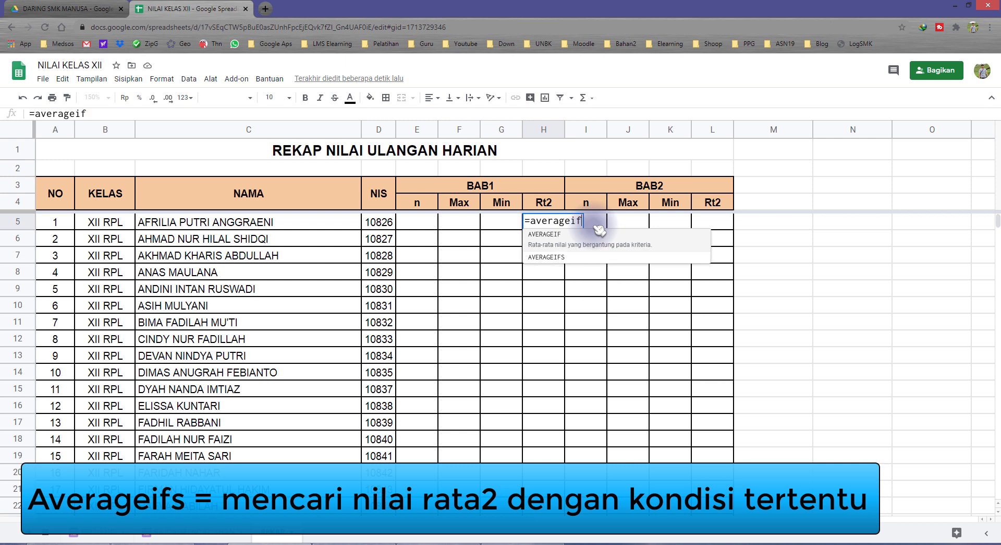
text(fs)
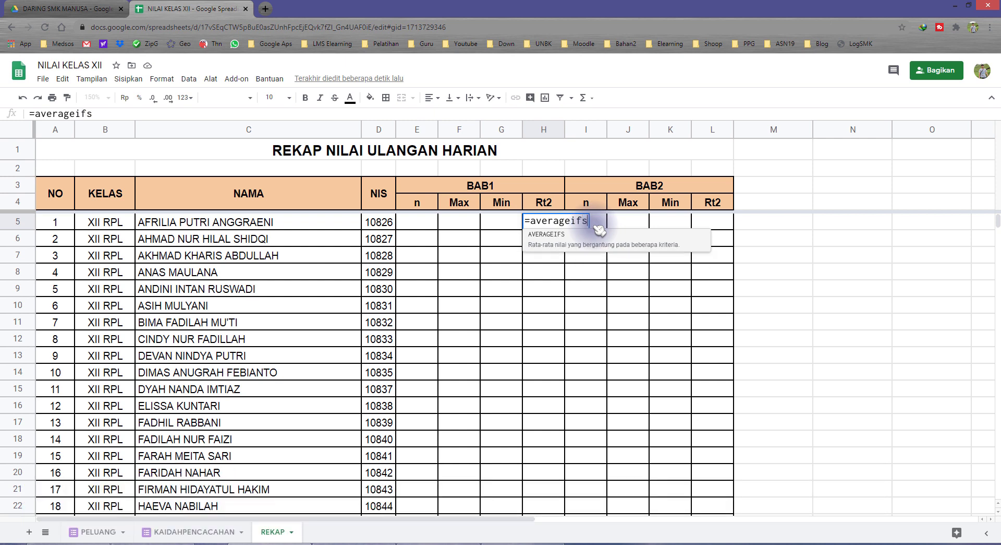
text(()
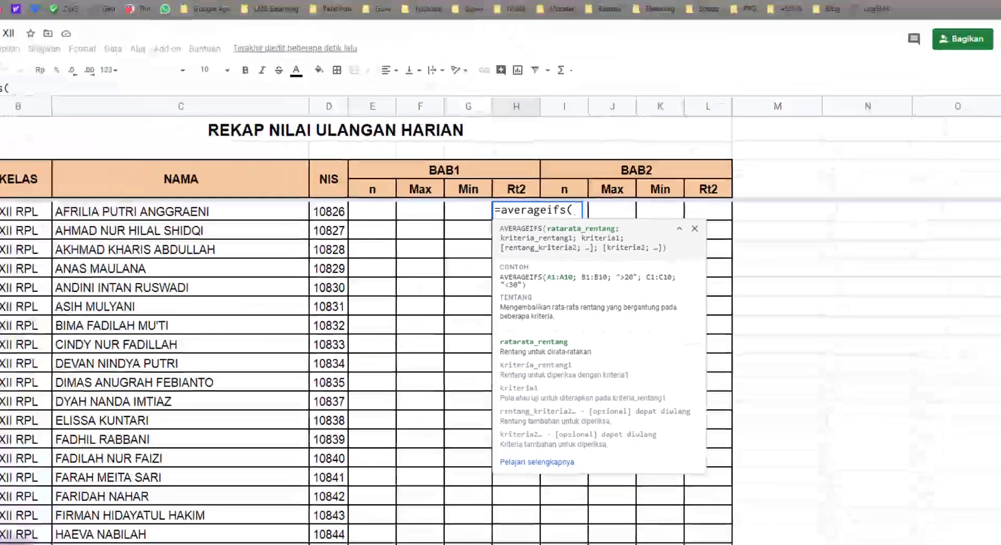
- Give the AVERAGEIFS formula the score column PELUANG!$B:$B as average range and the NIS column PELUANG!$D:$D as criteria range
click(99, 531)
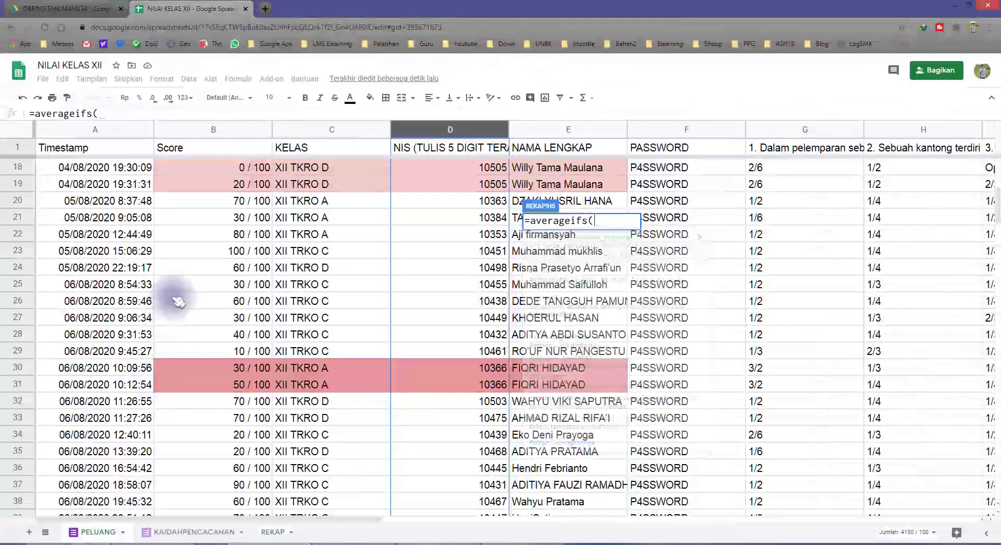
click(201, 131)
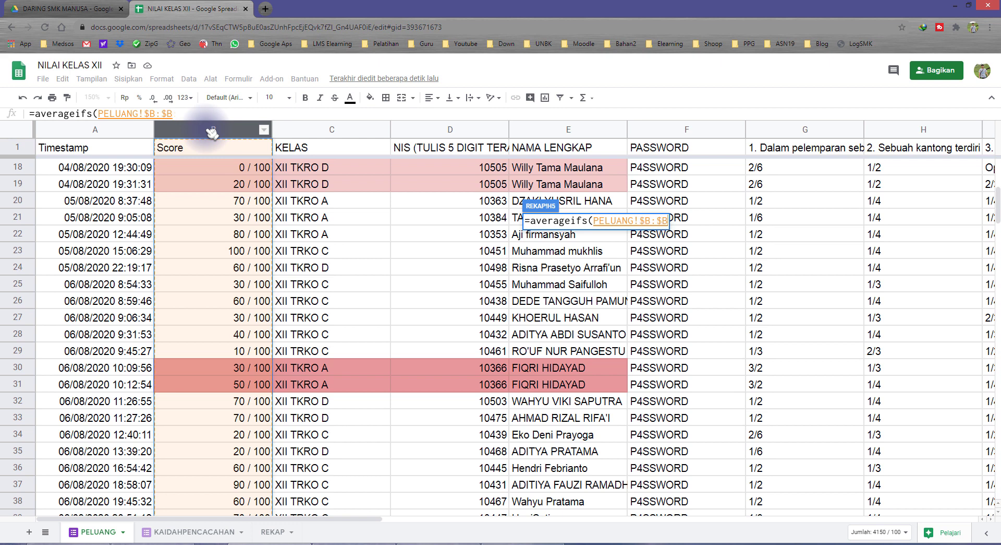
text(;)
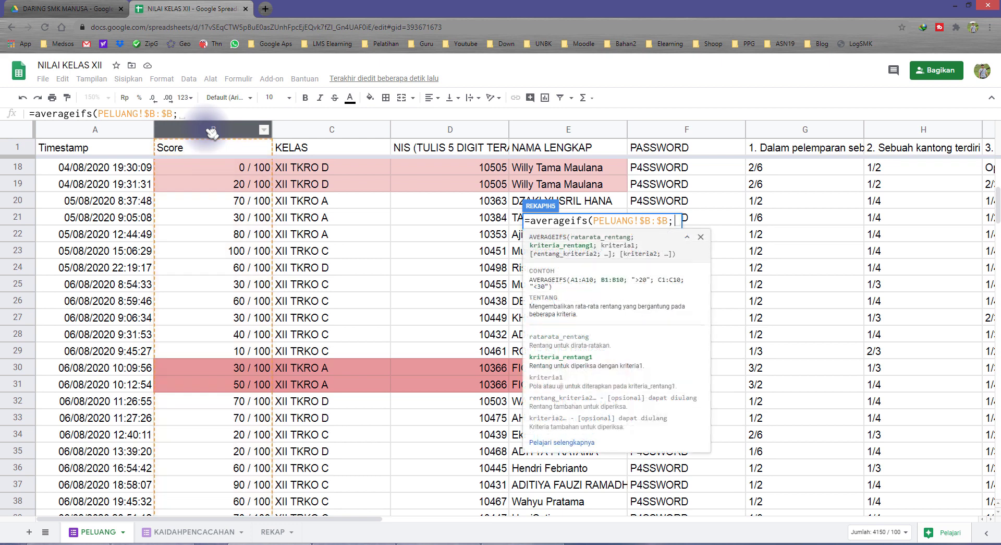
click(471, 133)
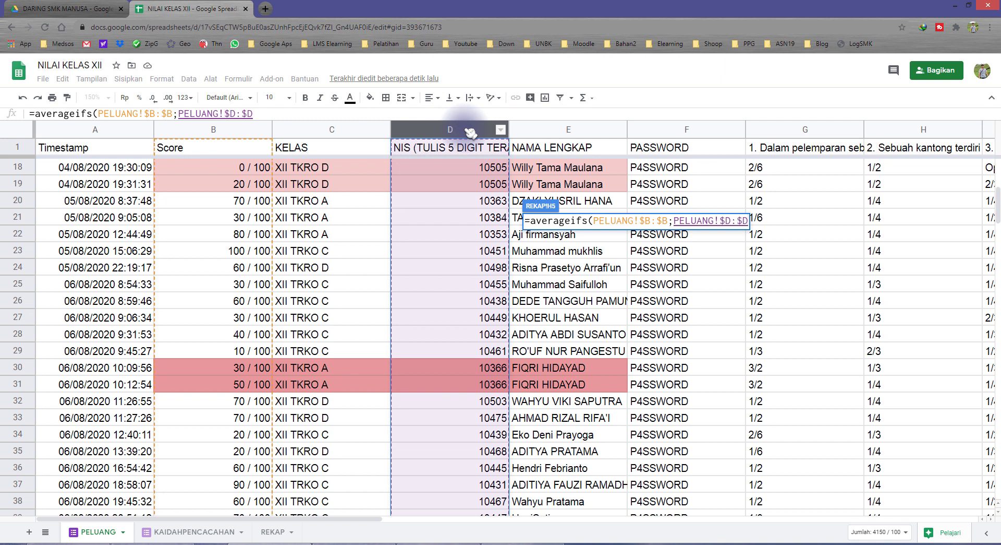
text(;)
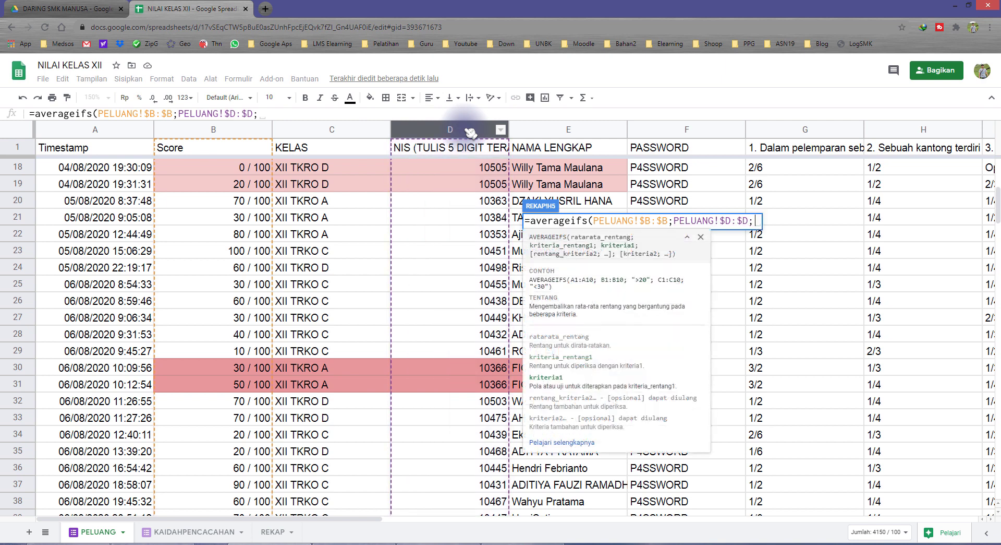
- Complete the H5 formula with the student's NIS cell on REKAP, $D5, as the criterion
click(273, 532)
click(381, 223)
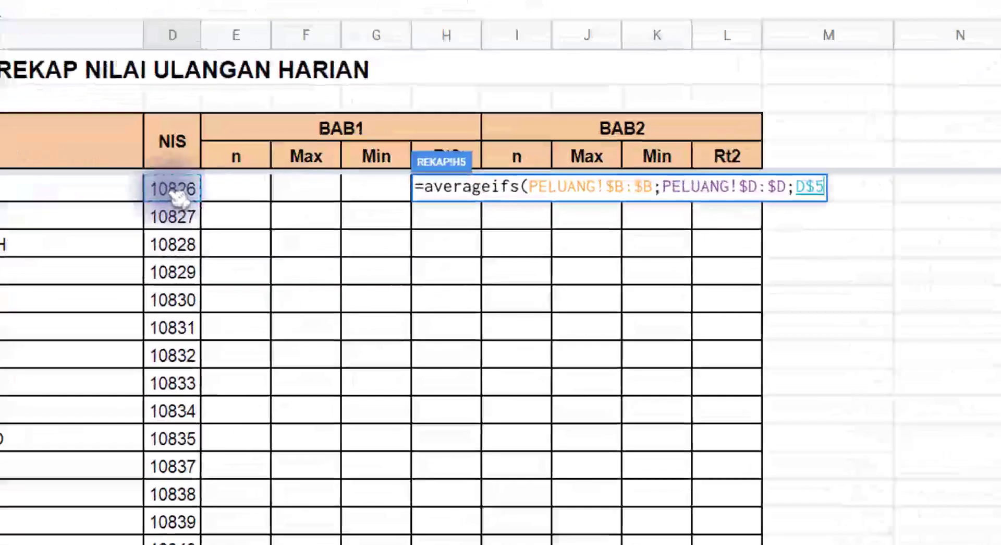
key(F4)
key(F4)
key(F4)
key(Return)
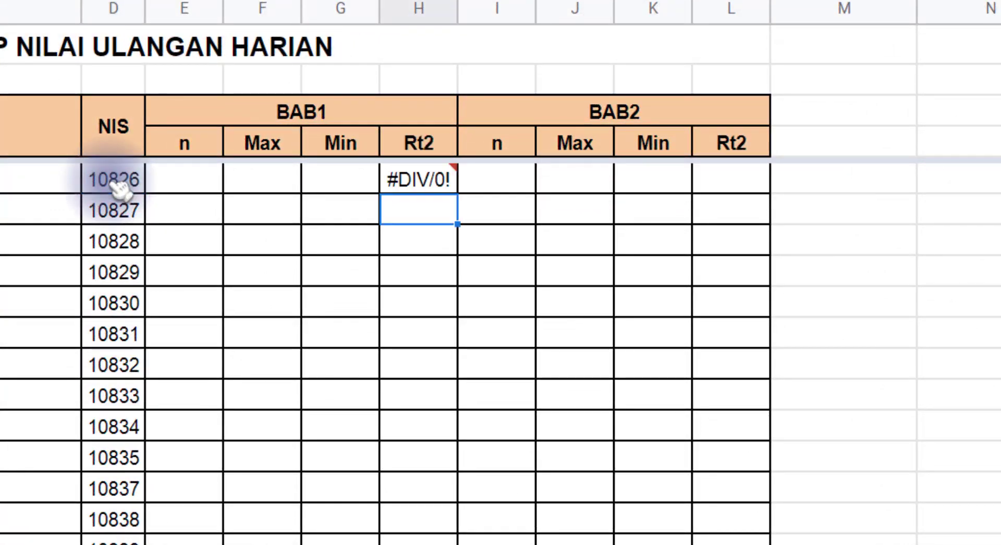
- Examine the result and error note of the average formula in H5
key(Up)
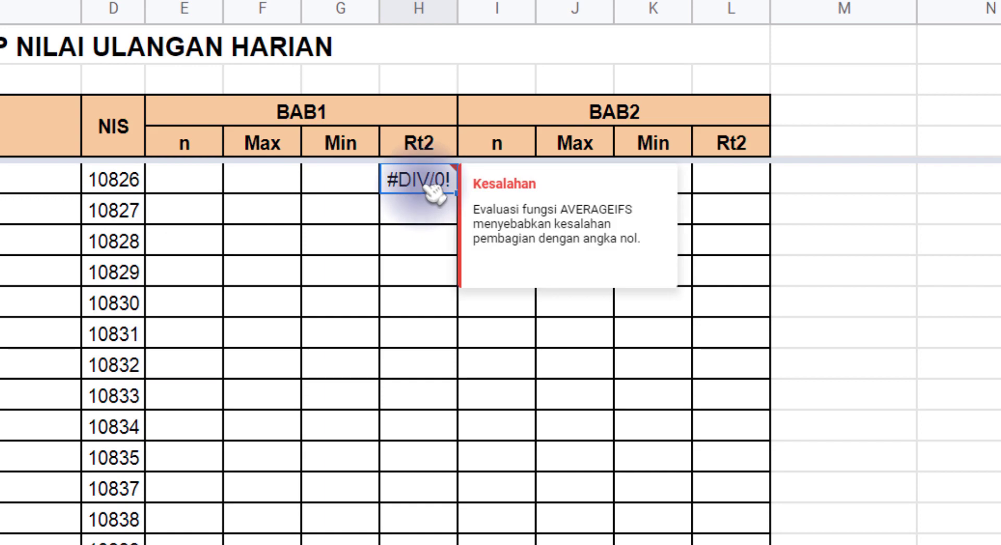
mouse_move(432, 192)
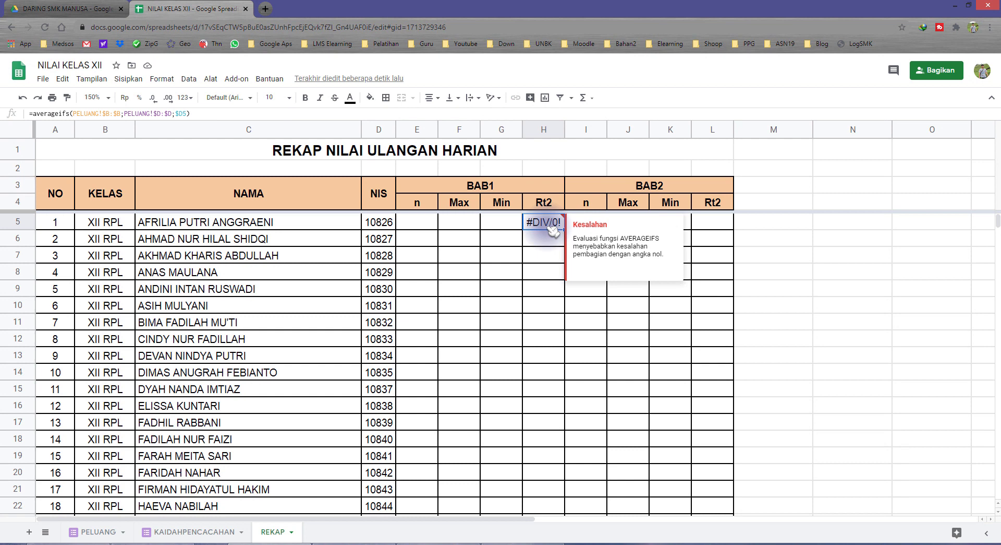
click(542, 254)
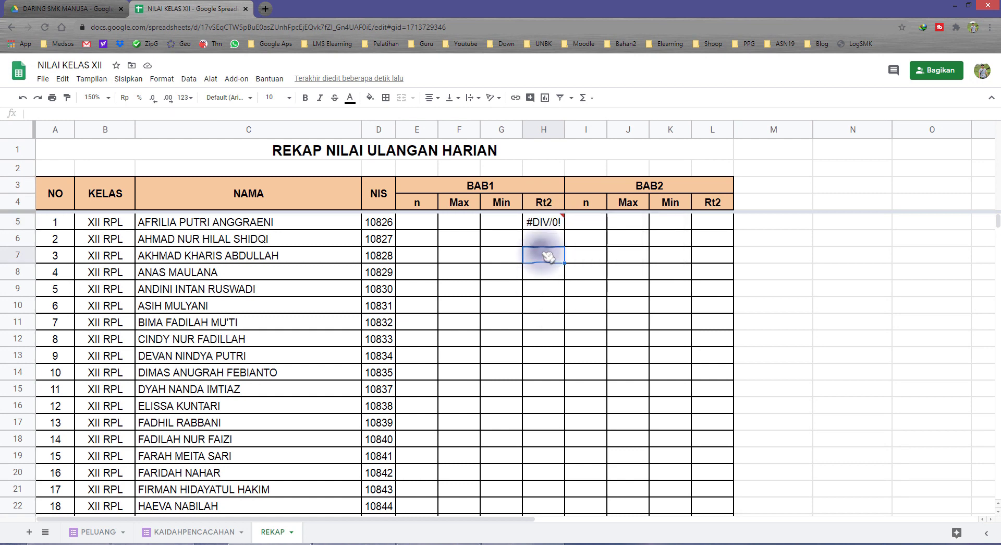
click(551, 223)
click(553, 238)
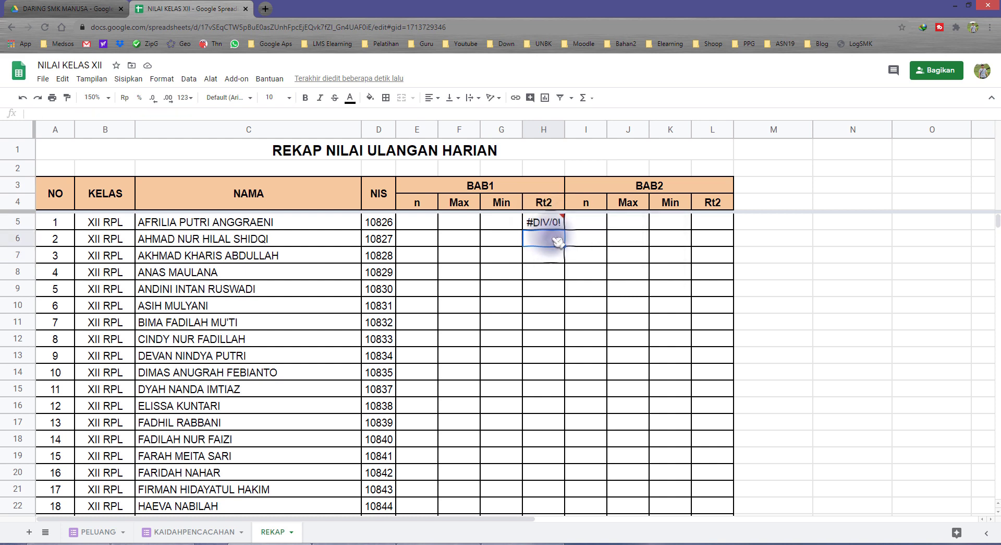
click(558, 224)
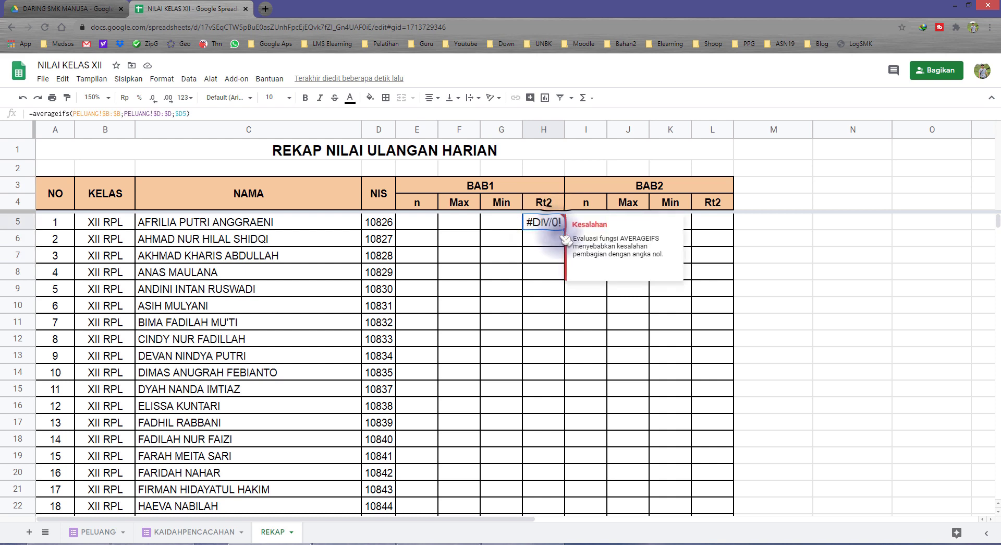
click(667, 334)
click(558, 227)
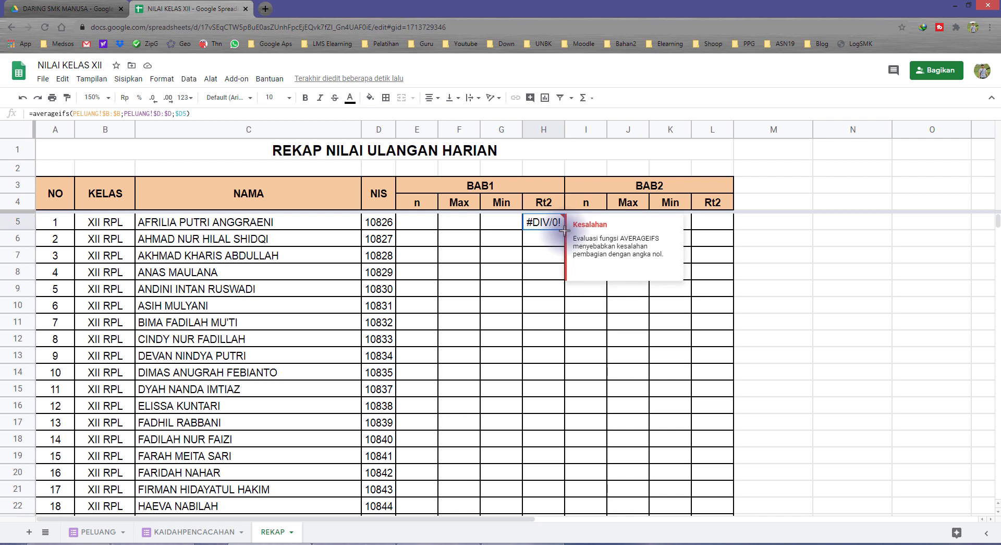
- Fill the AVERAGEIFS formula from H5 down the BAB1 Rt2 column for all students
double_click(565, 230)
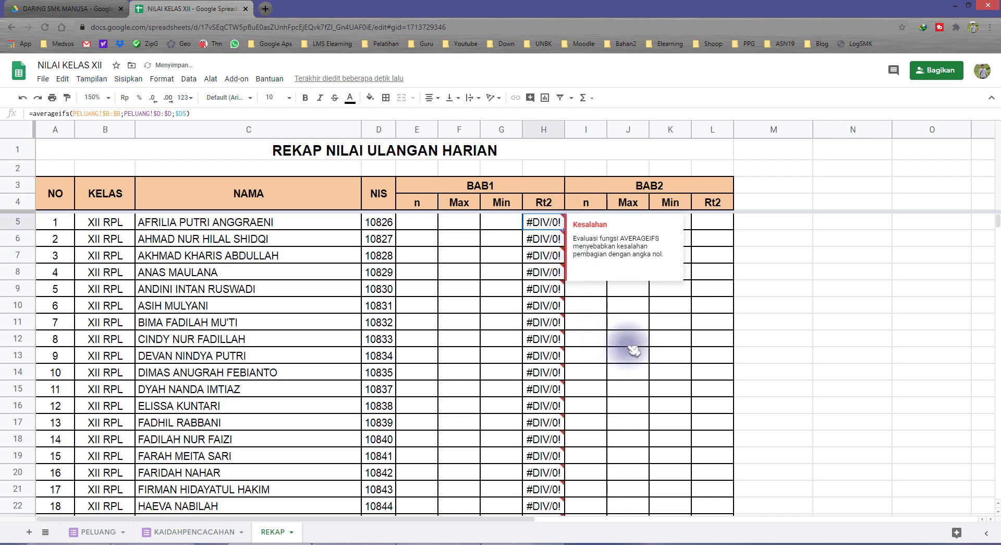
scroll(633, 342, down, 8)
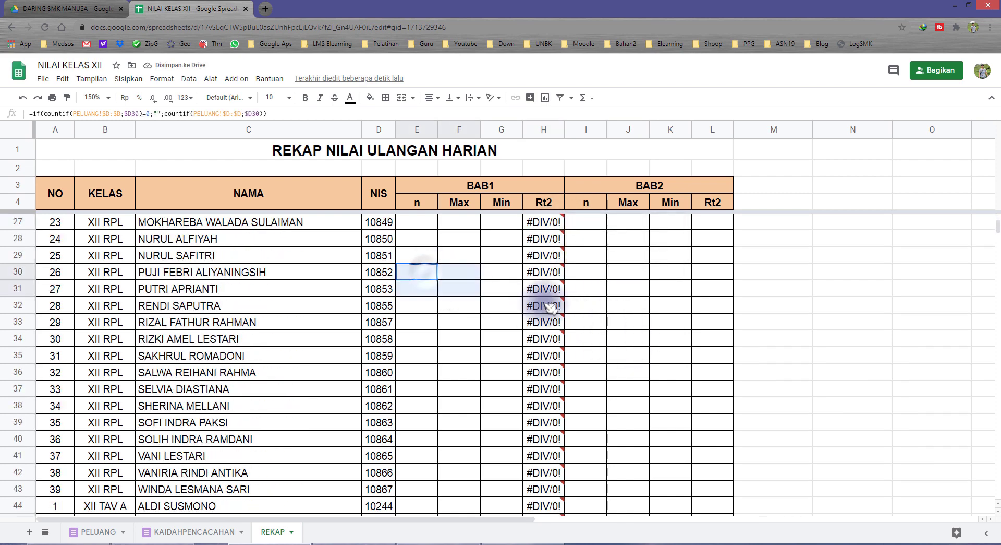
click(548, 272)
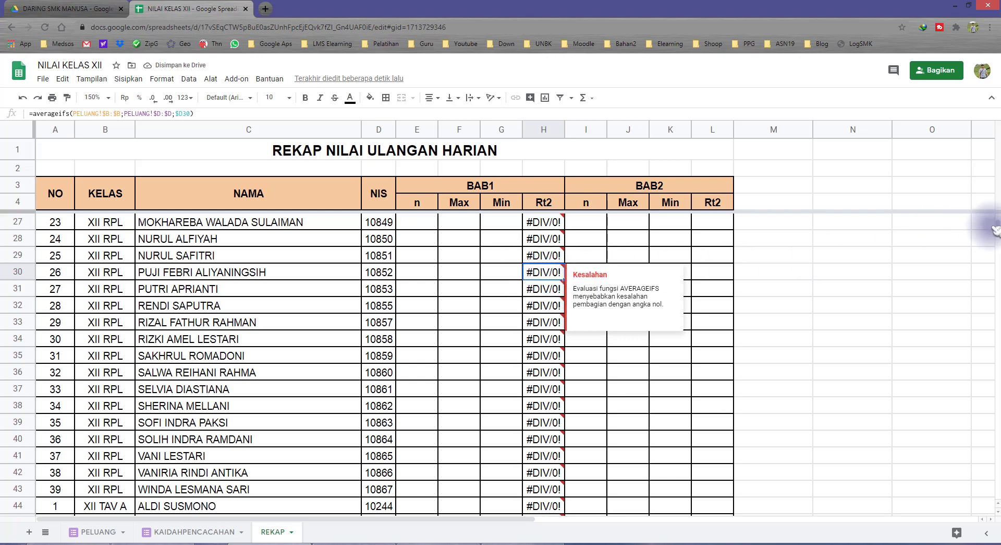
- Compare the BAB1 Rt2 averages with the Max and Min values of the XII TKRO A and B students, including those with several attempts or none
drag(997, 228, 997, 235)
drag(997, 253, 997, 373)
scroll(730, 369, down, 3)
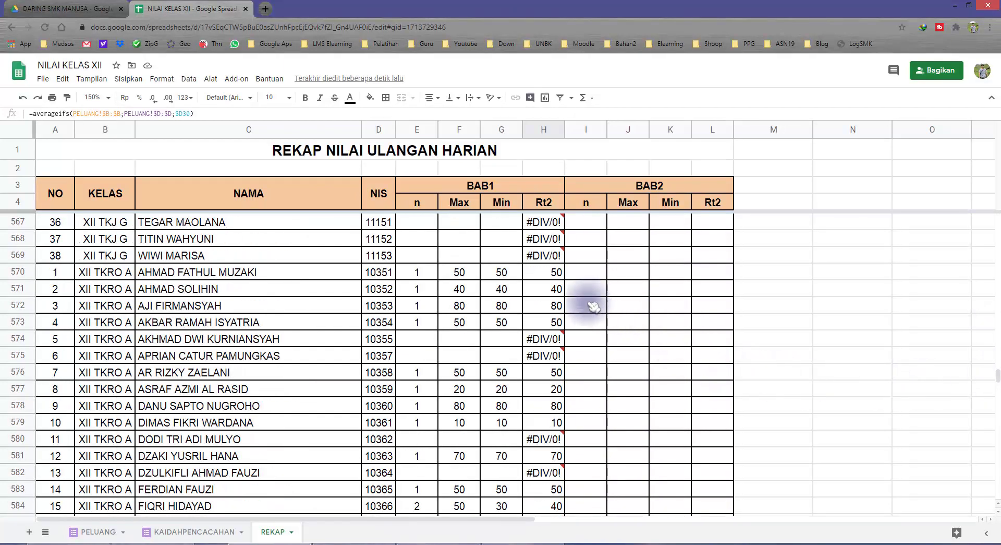
click(458, 272)
drag(500, 275, 535, 286)
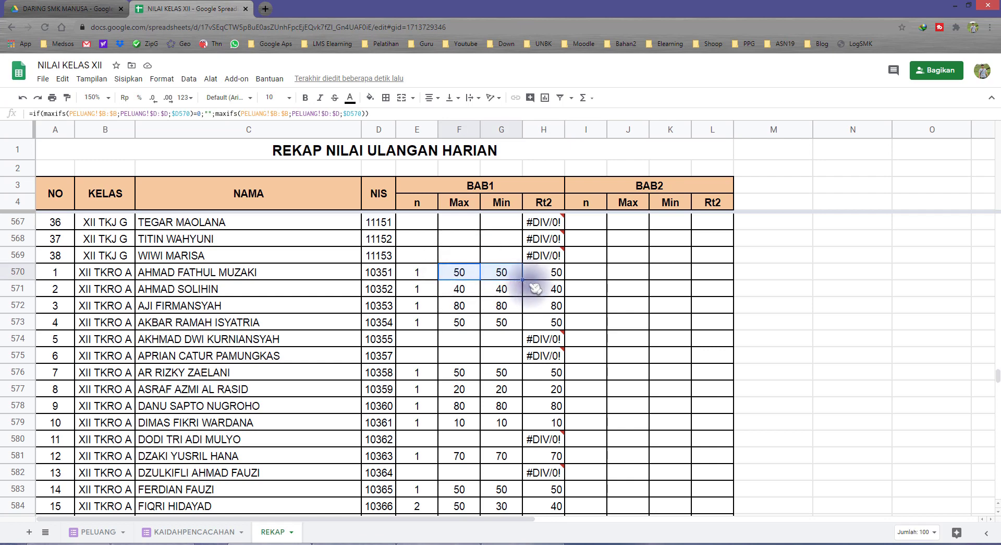
click(550, 275)
scroll(513, 397, down, 3)
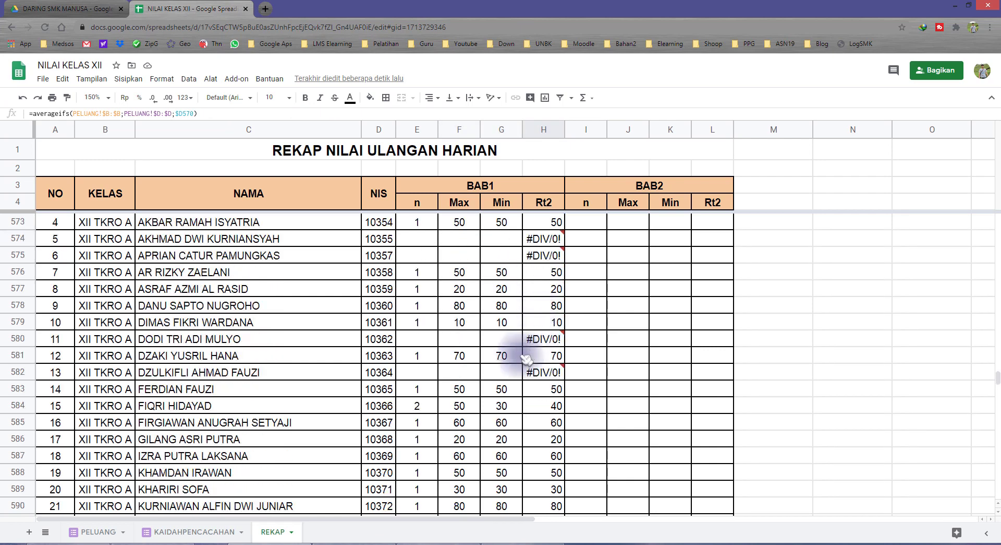
click(501, 372)
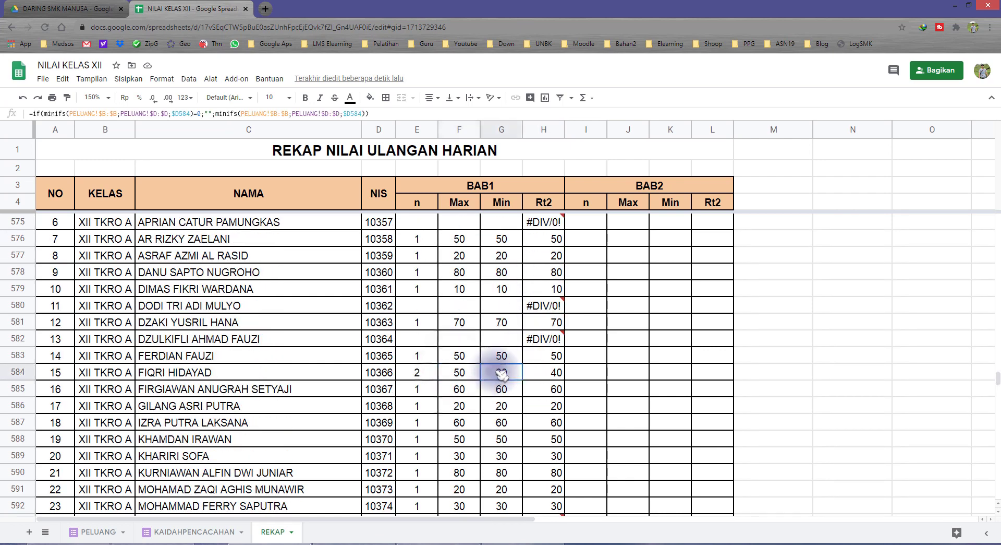
click(549, 373)
scroll(545, 397, down, 3)
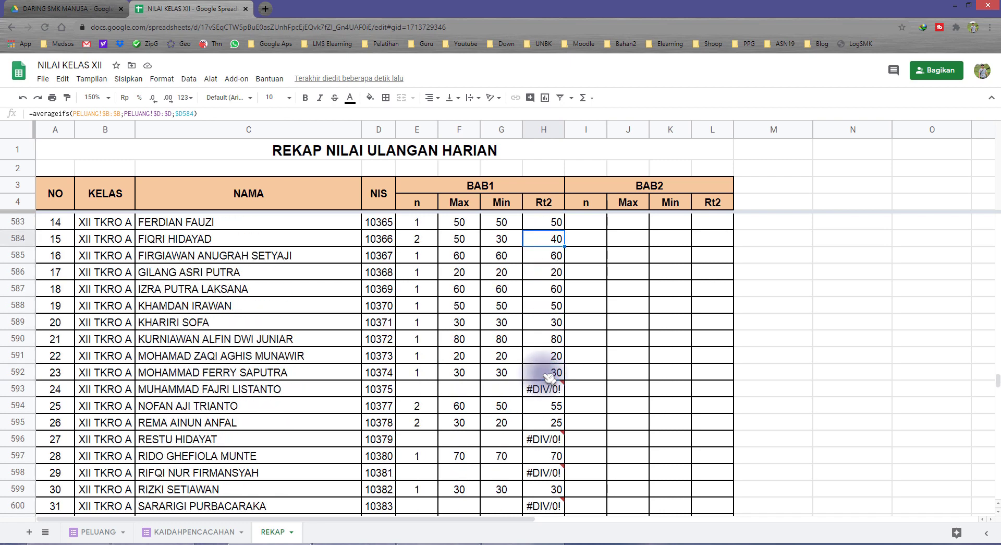
drag(455, 406, 513, 408)
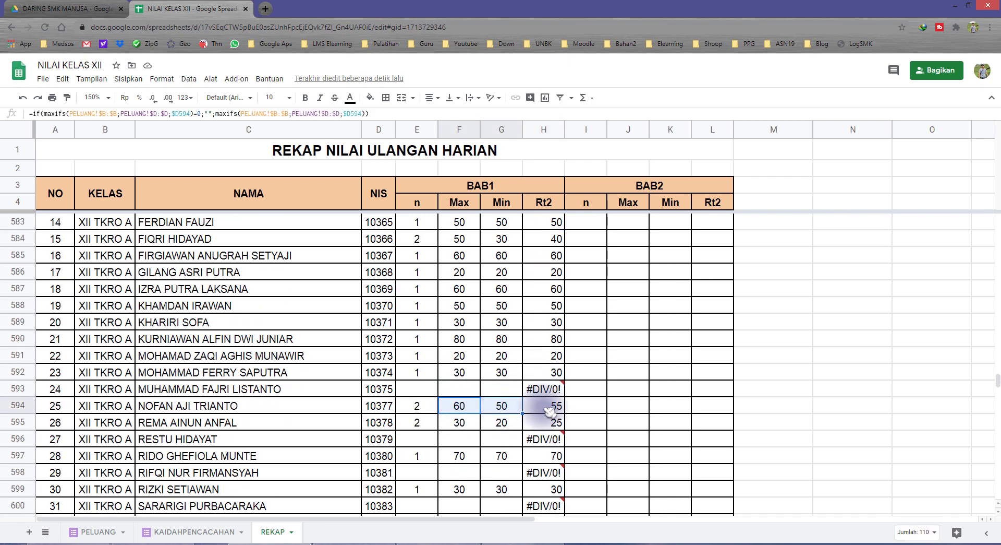
click(553, 410)
drag(459, 421, 498, 423)
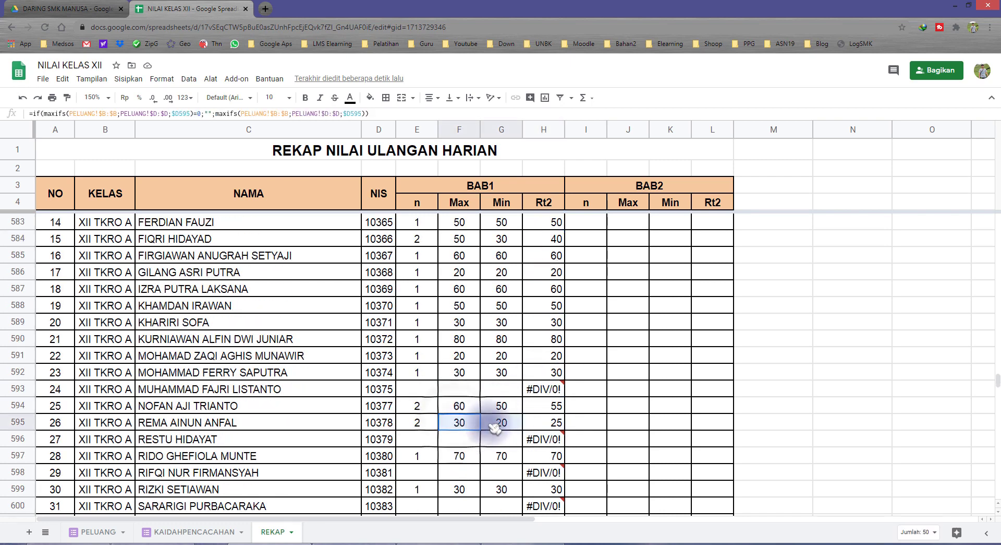
click(554, 423)
scroll(553, 412, down, 9)
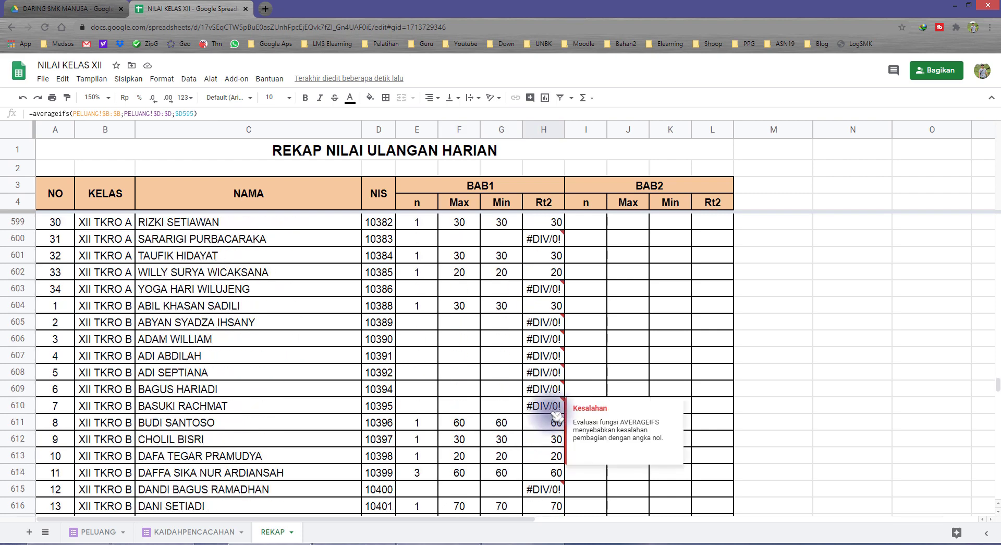
scroll(549, 394, down, 3)
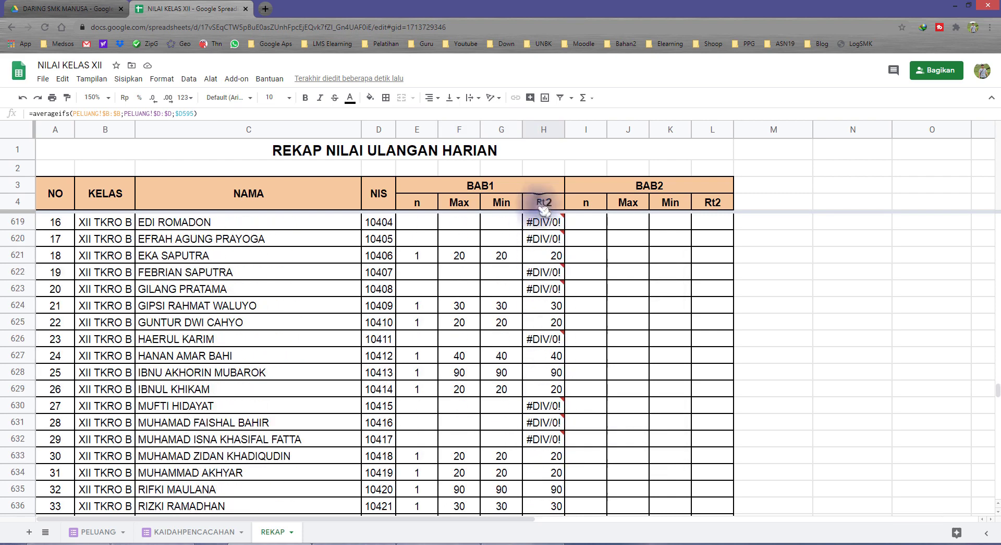
- Insert the opening of an IFERROR function, iferror(, before averageifs in the H5 formula of the BAB1 Rt2 column
drag(542, 202, 557, 271)
click(540, 225)
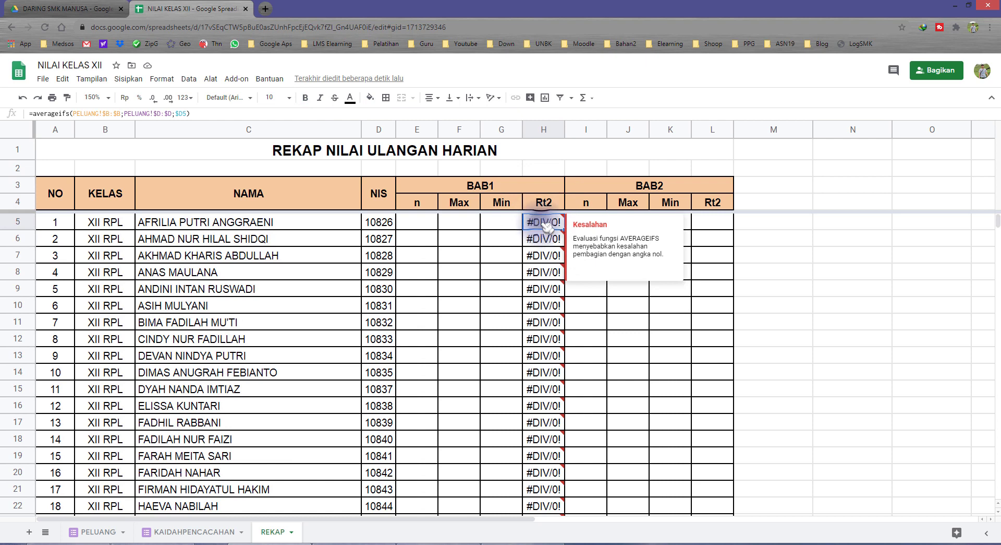
double_click(547, 225)
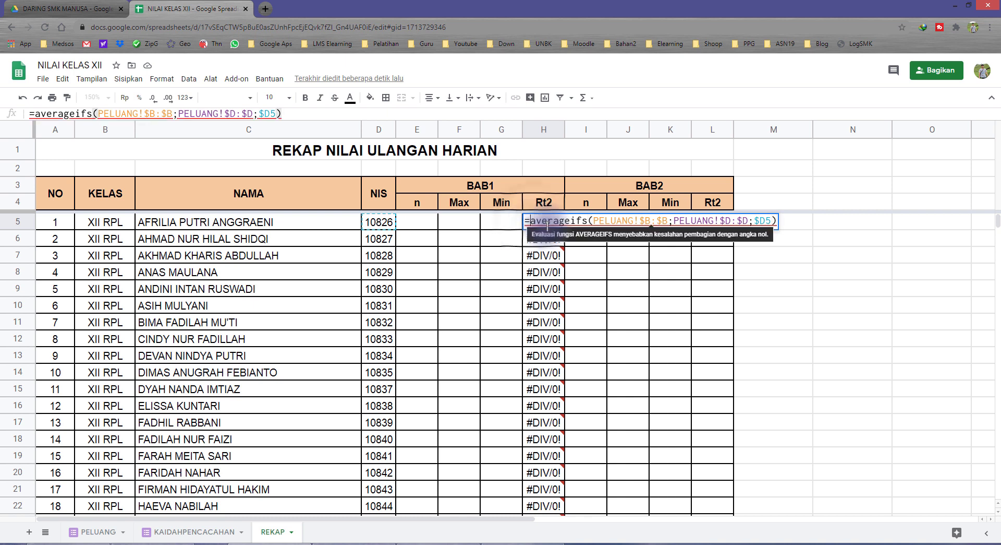
text(i)
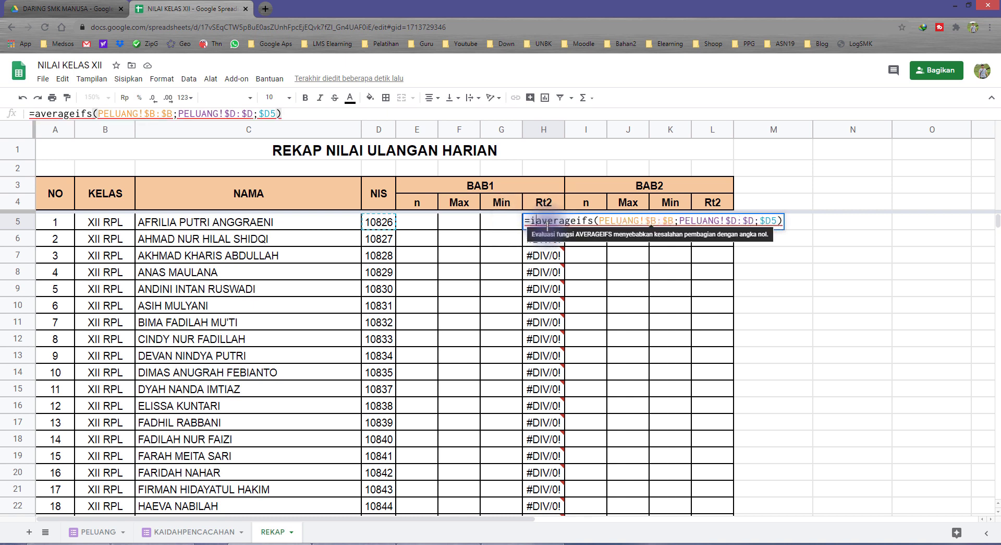
text(f)
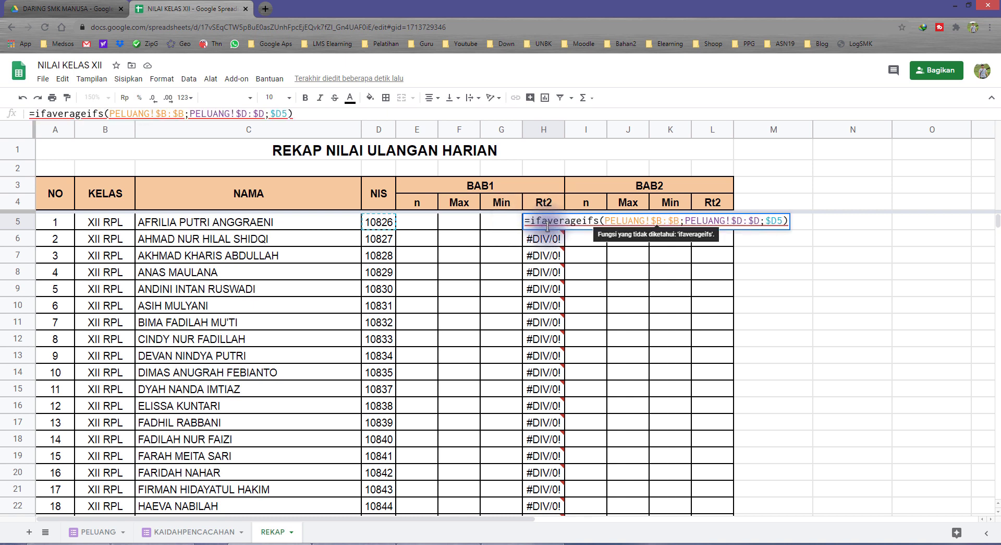
text(errop)
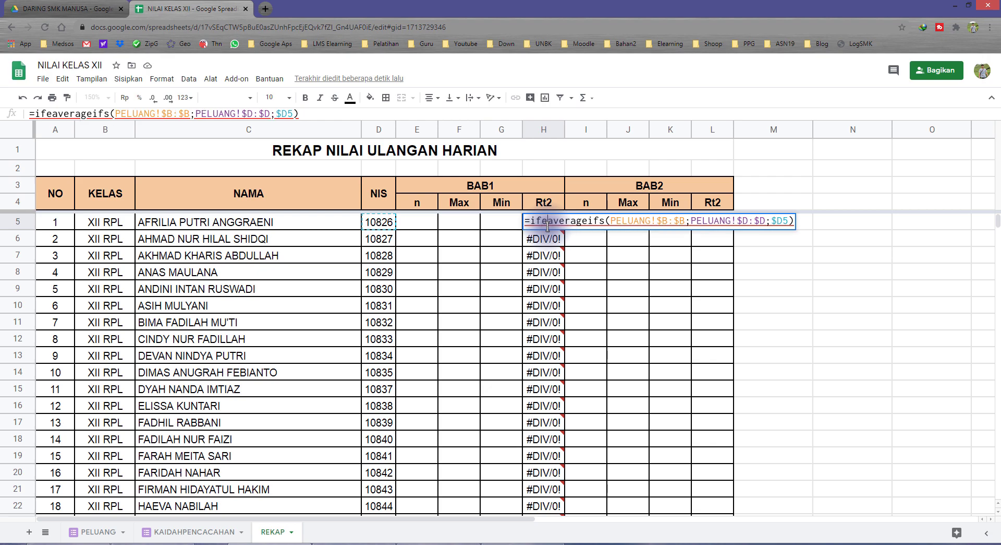
text(r)
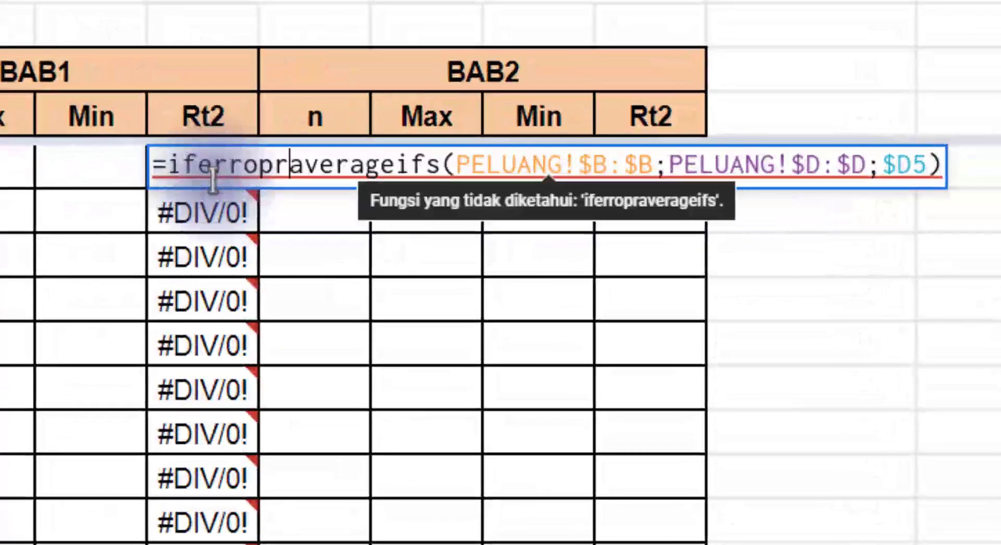
key(BackSpace)
key(BackSpace)
text(r)
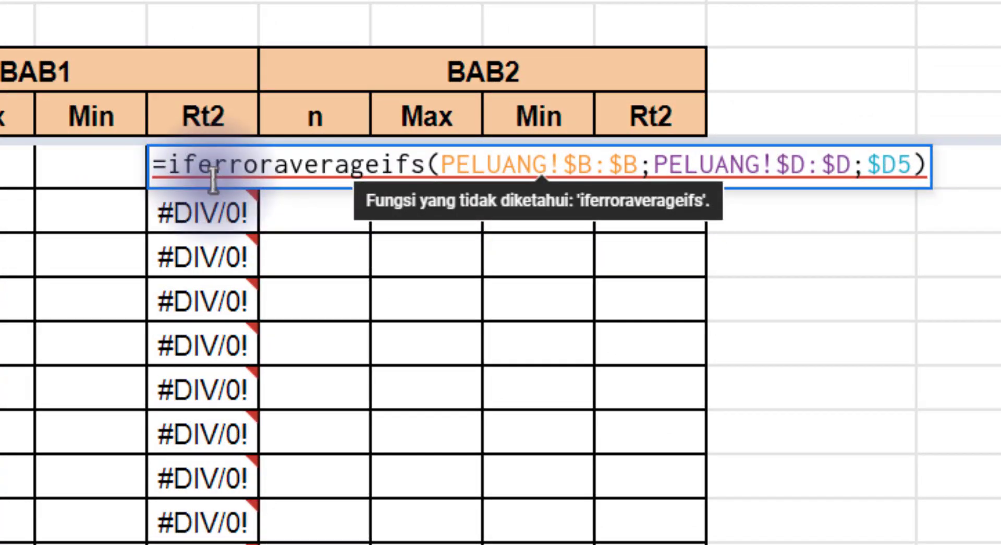
text(()
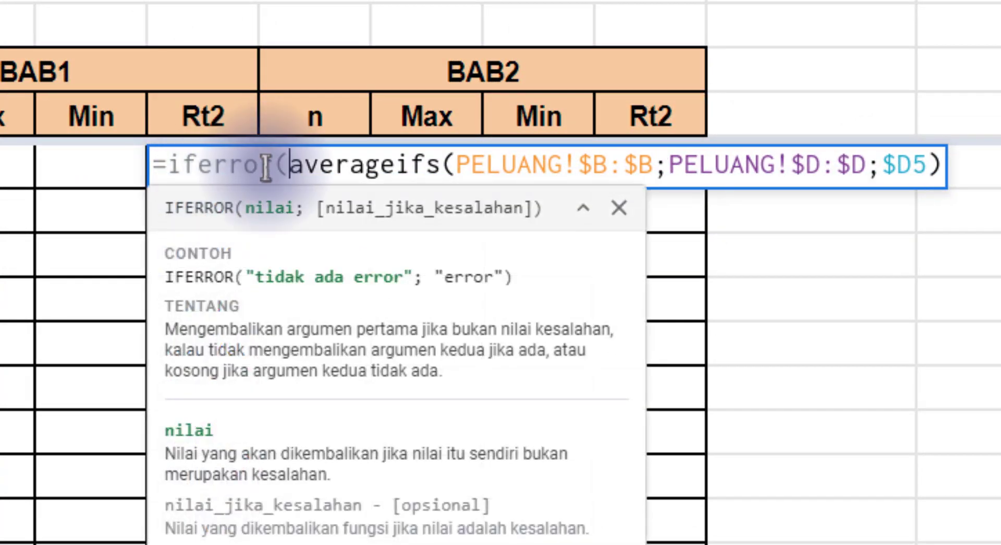
- Complete the IFERROR formula in H5 with an empty string "" as the error value and a closing parenthesis, and commit it
drag(270, 167, 238, 167)
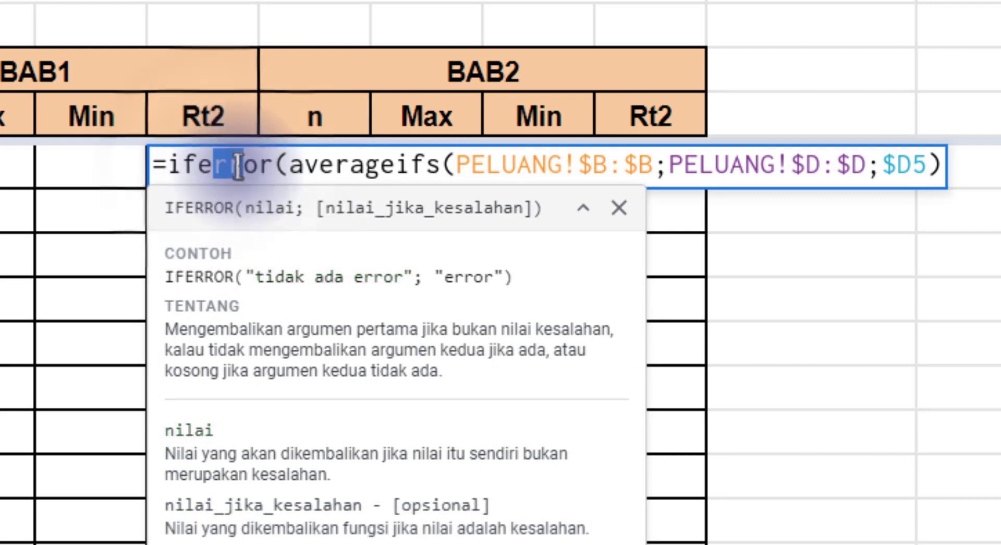
click(274, 167)
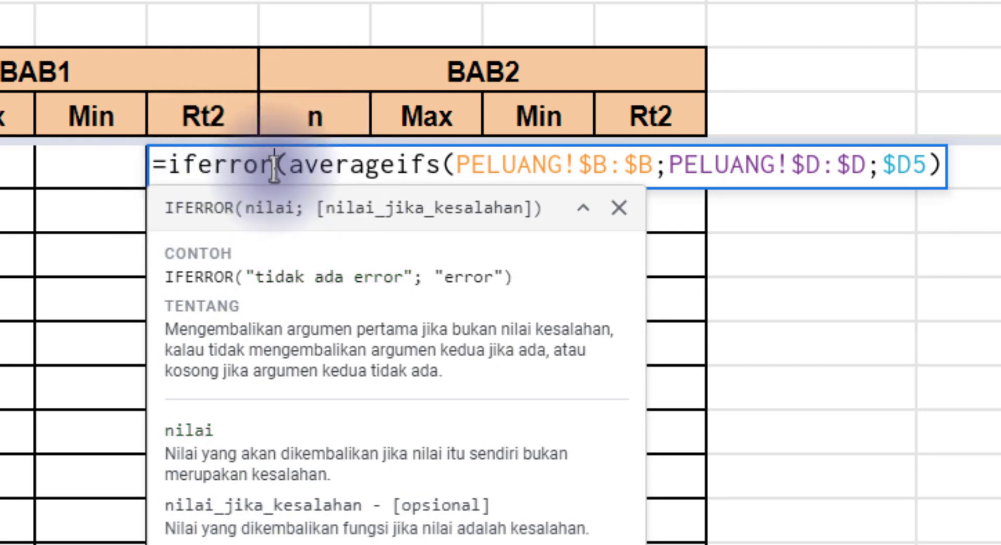
click(284, 167)
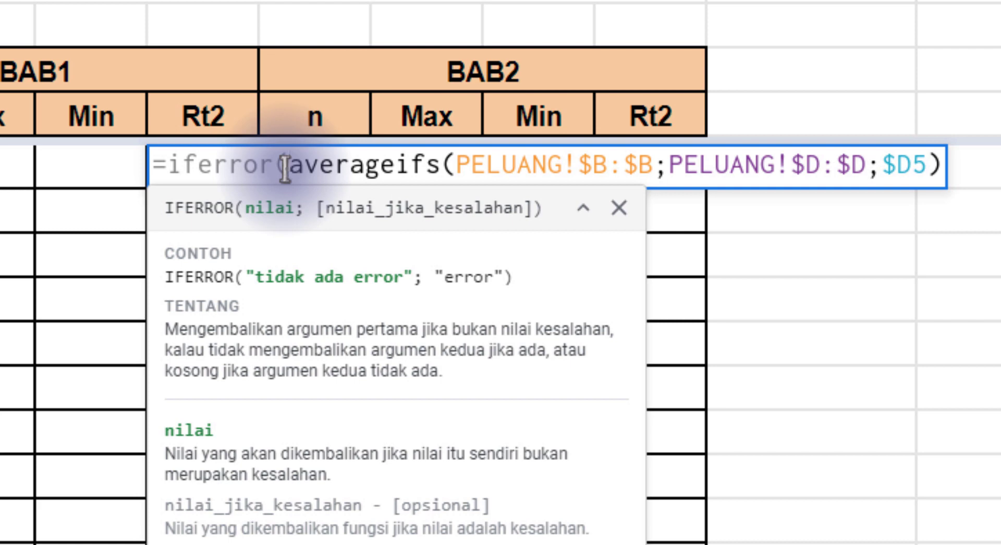
key(End)
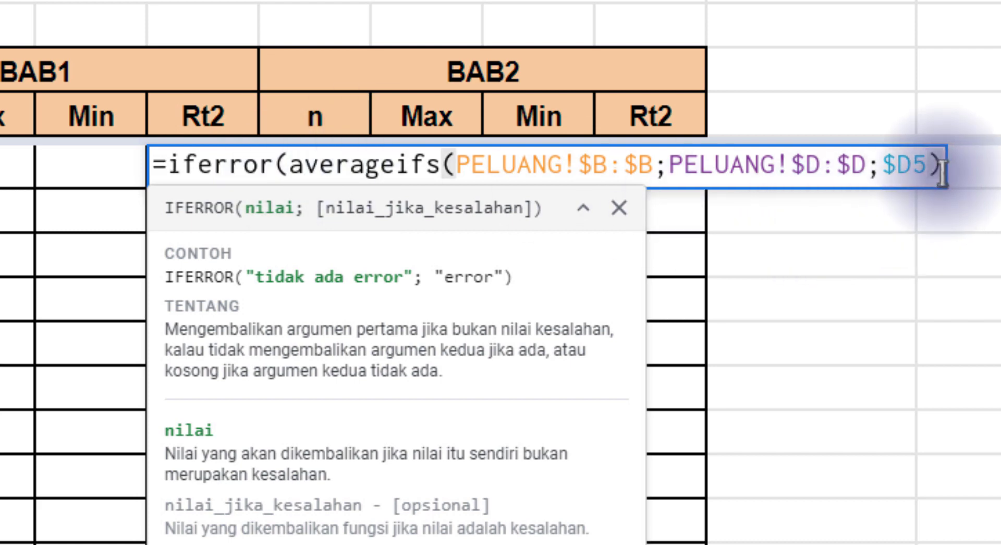
text(;)
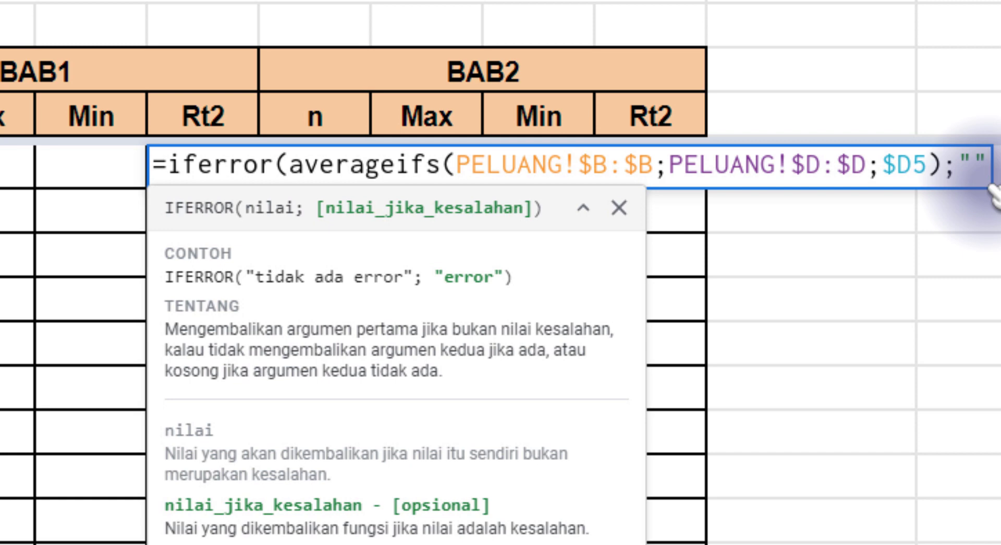
text(""))
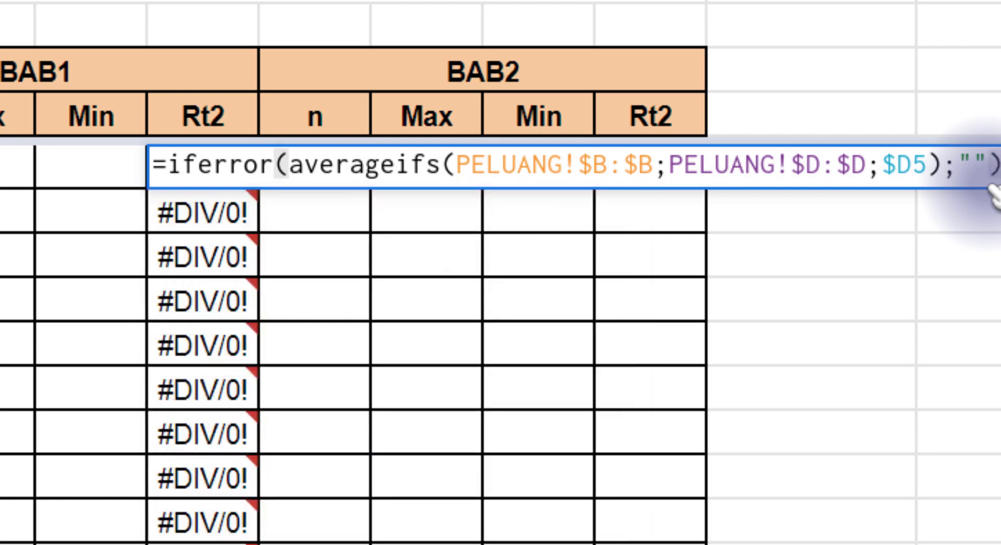
key(Return)
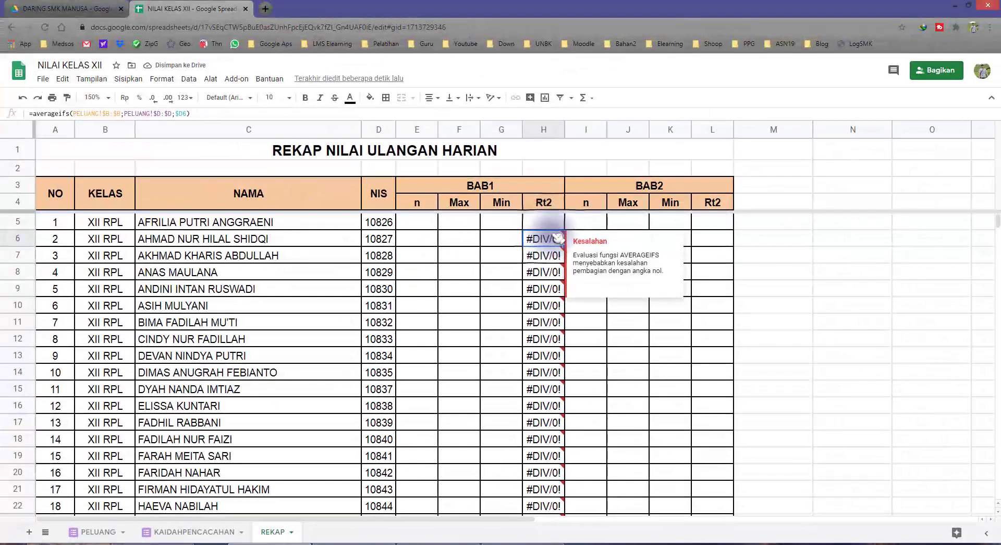
- Fill the IFERROR average formula from H5 down the BAB1 Rt2 column and check it on the XII TKRO A rows
double_click(545, 230)
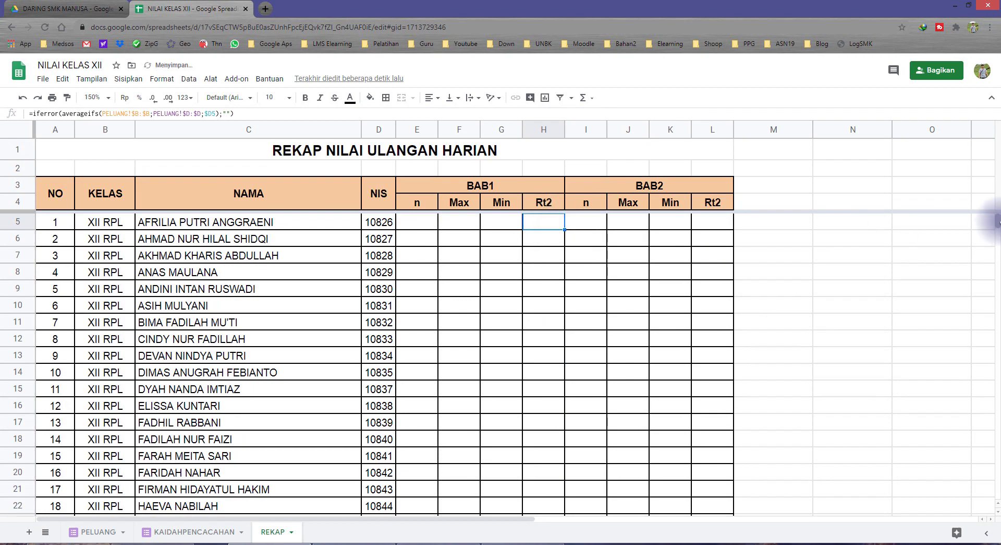
drag(998, 221, 997, 380)
scroll(603, 334, up, 5)
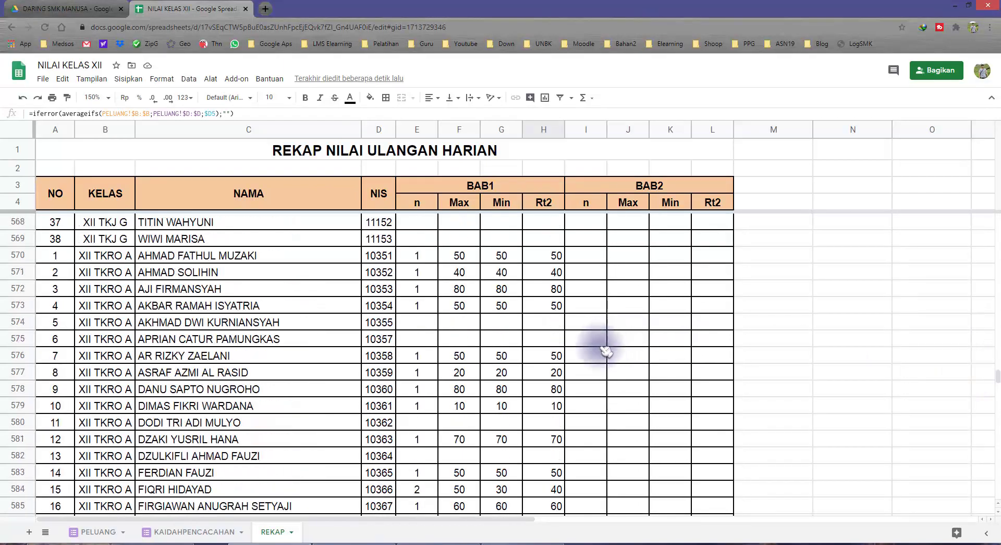
scroll(607, 334, down, 2)
scroll(574, 328, up, 3)
scroll(553, 328, down, 3)
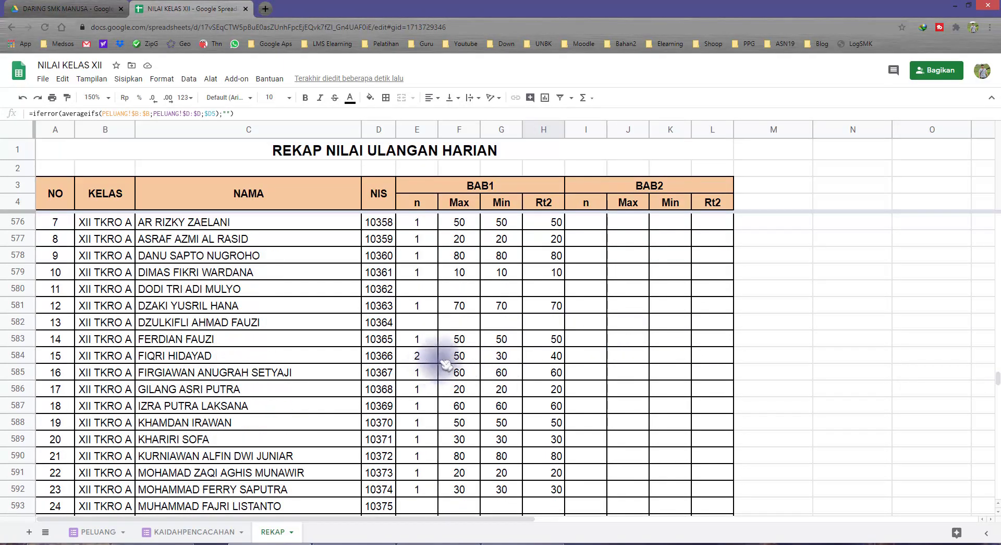
click(459, 355)
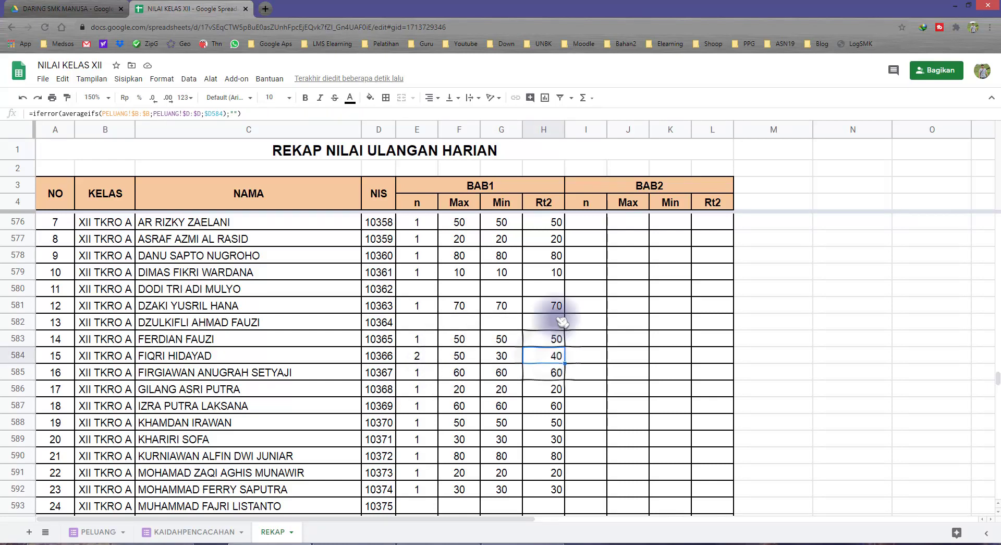
- Centre the contents of column H horizontally
click(541, 130)
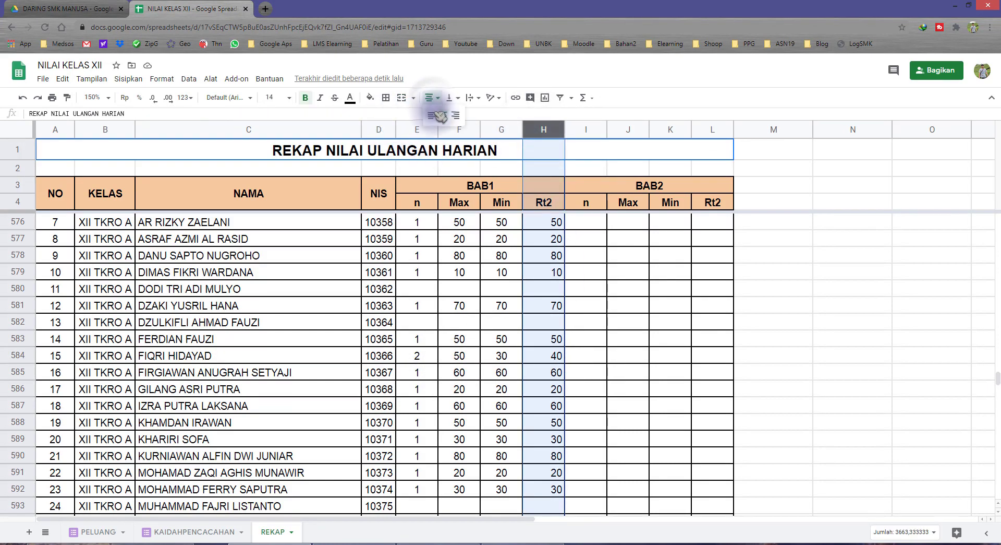
click(445, 116)
click(548, 307)
- Compare the BAB1 Rt2 averages with the Max and Min scores of students in the XII TKRO classes
scroll(550, 358, down, 5)
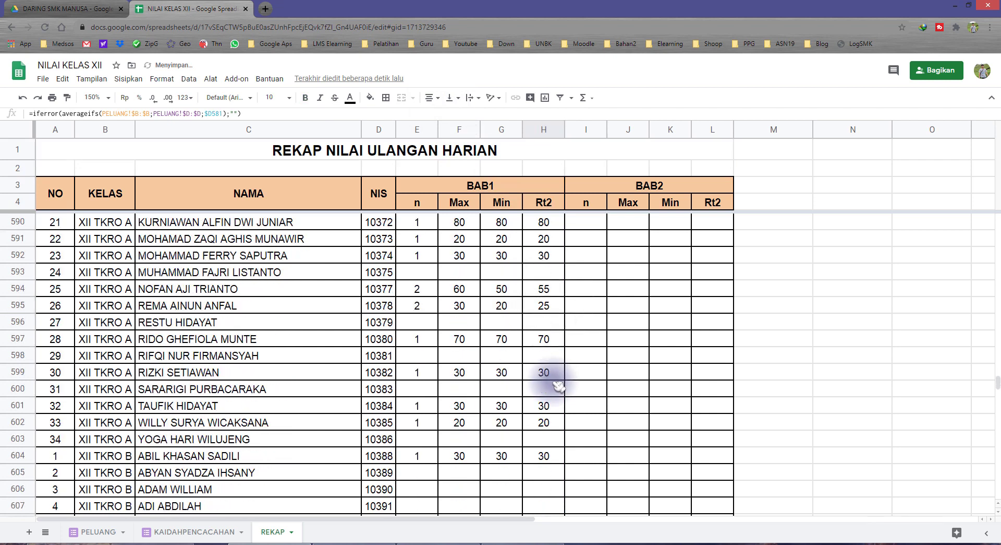
click(462, 308)
click(500, 309)
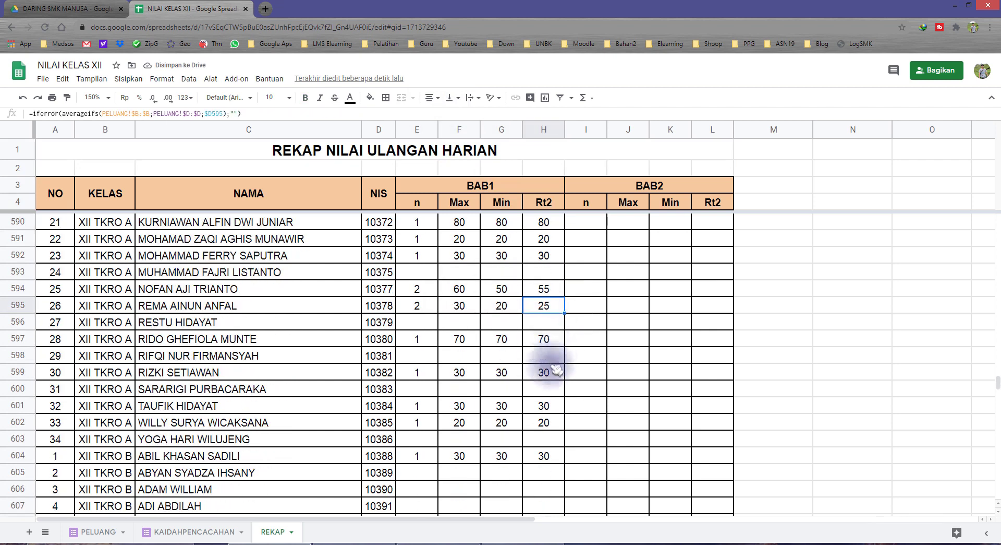
click(461, 407)
drag(492, 407, 501, 405)
scroll(505, 409, down, 2)
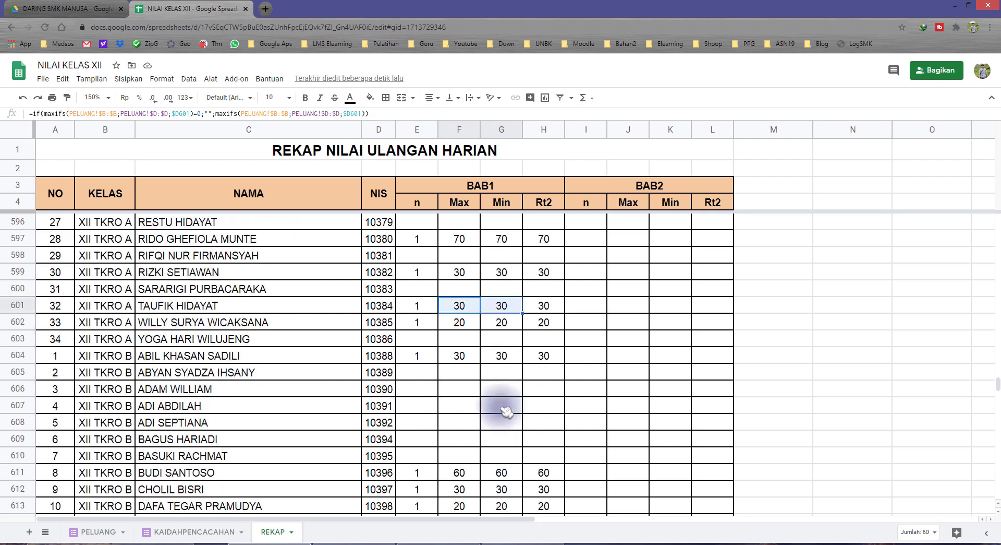
drag(540, 311, 543, 320)
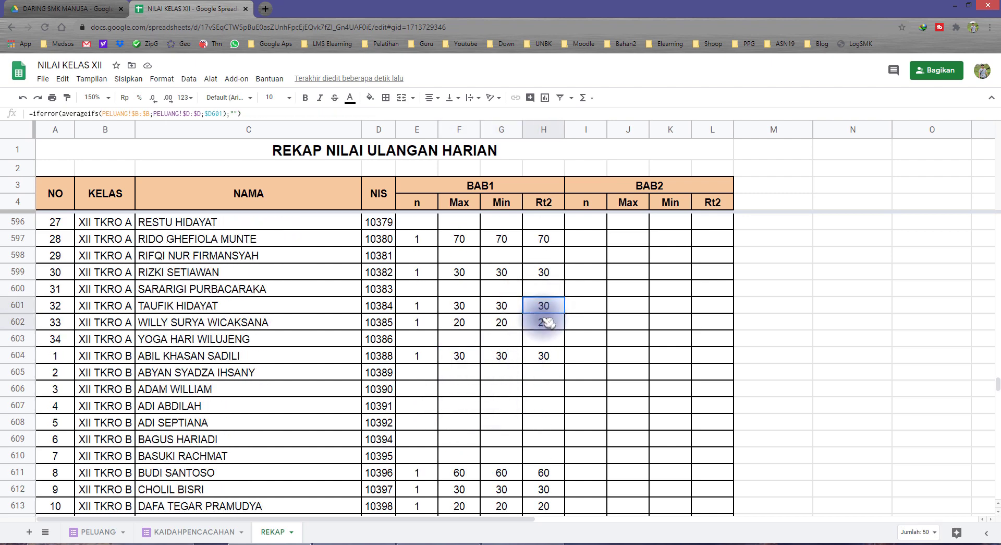
scroll(541, 360, down, 5)
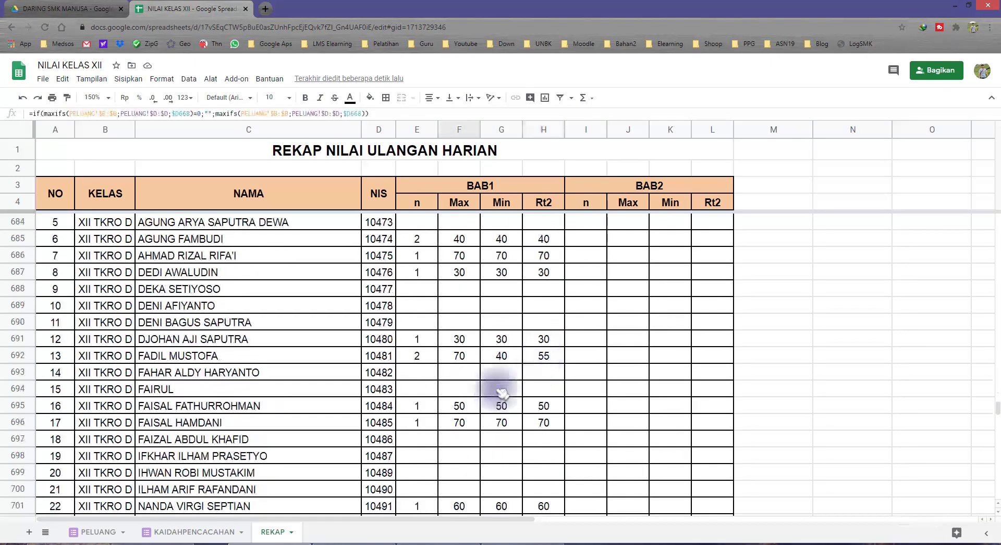
scroll(502, 392, down, 10)
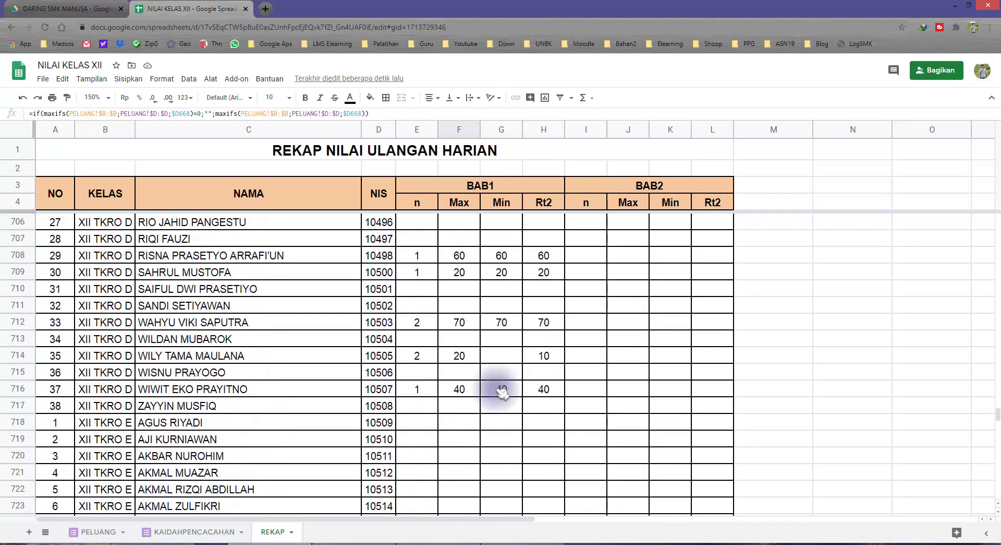
scroll(502, 392, up, 3)
scroll(502, 393, up, 4)
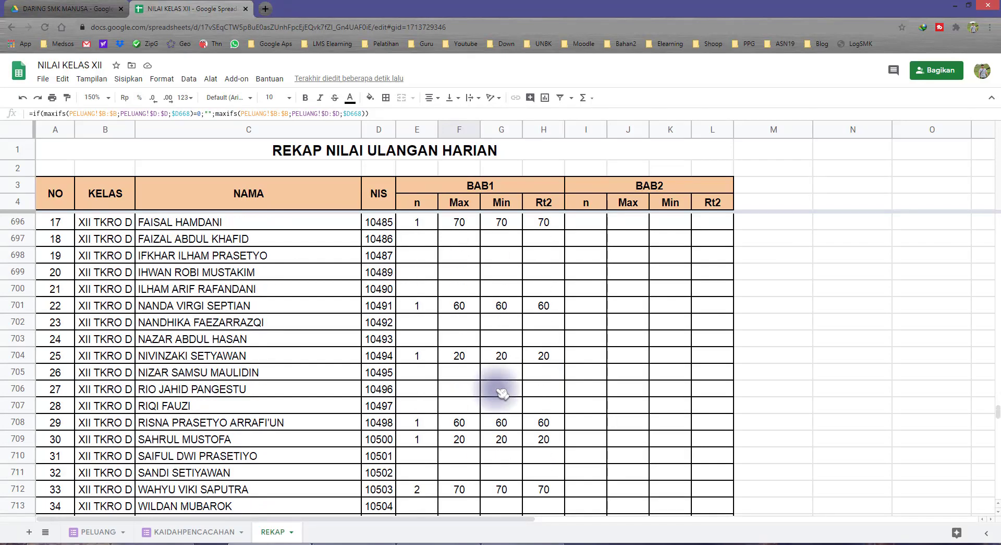
- Review the BAB2 header block on REKAP and the KAIDAHPENCACAHAN and PELUANG response sheets as sources for the chapter scores
drag(628, 186, 630, 223)
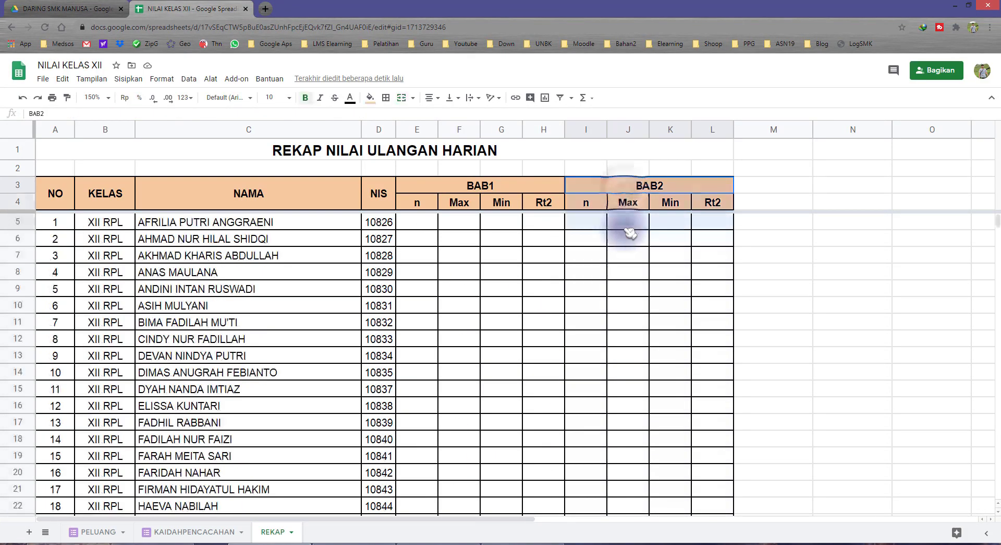
click(758, 190)
click(828, 186)
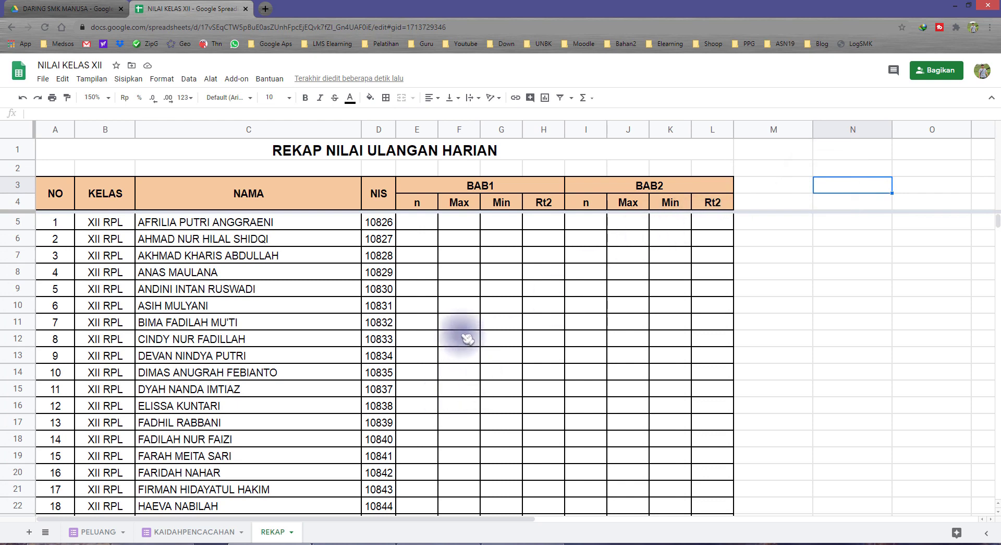
click(192, 532)
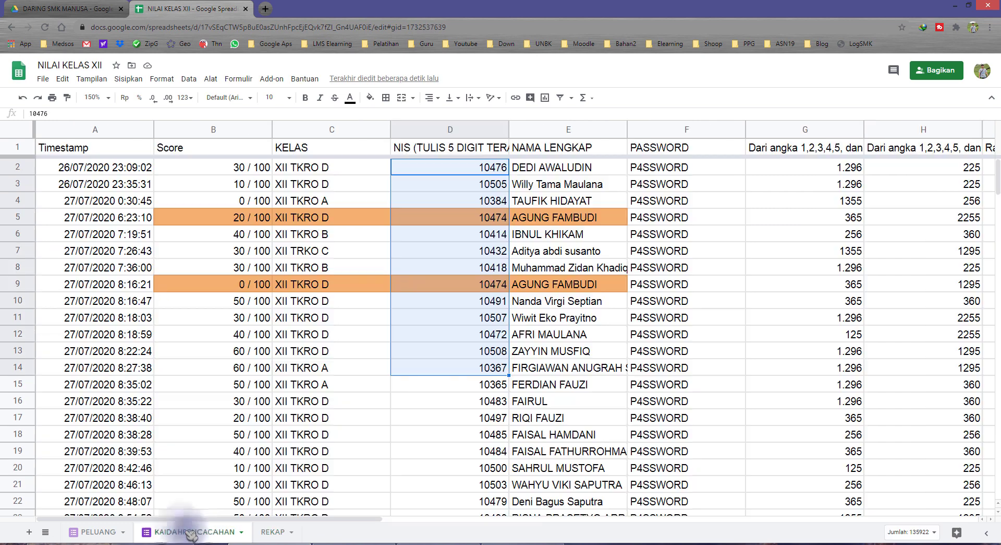
click(95, 531)
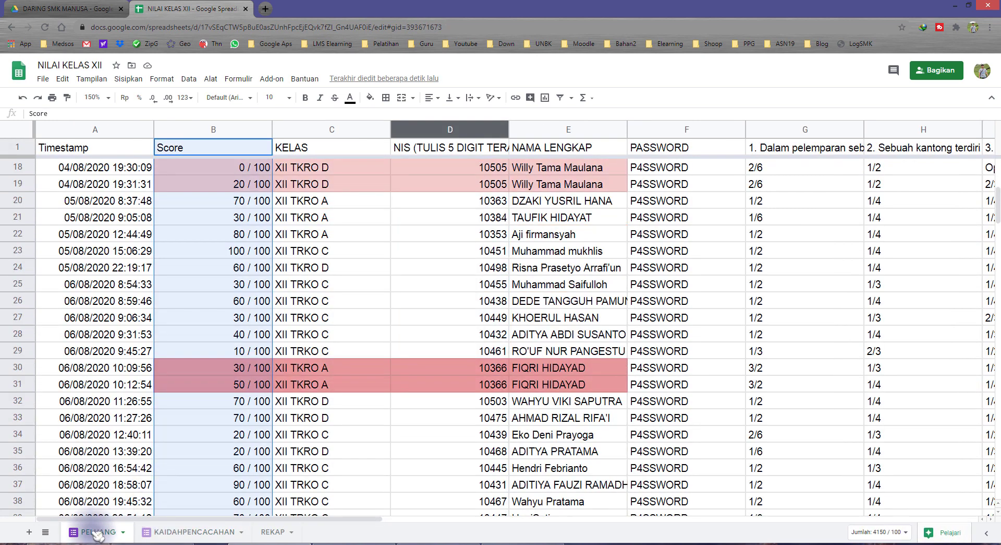
click(182, 532)
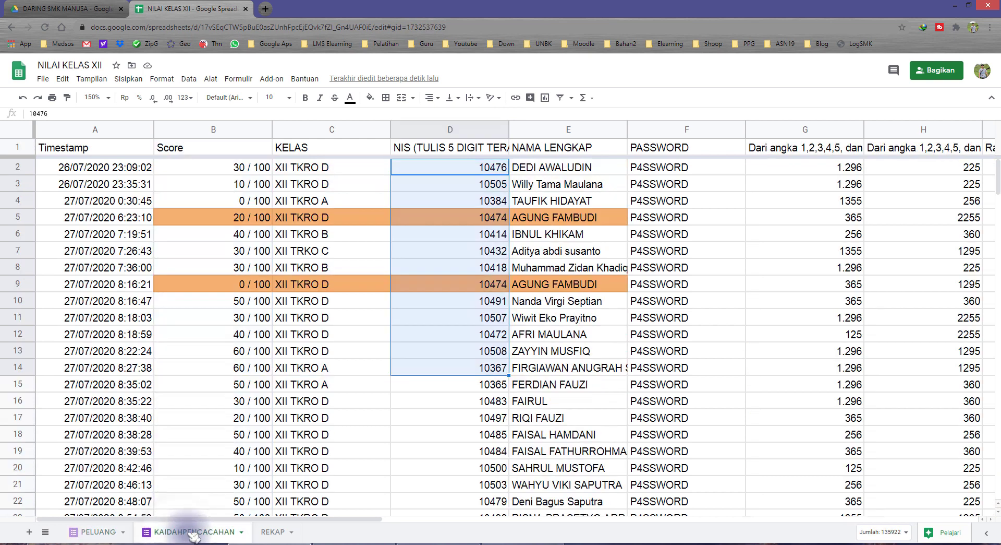
click(223, 469)
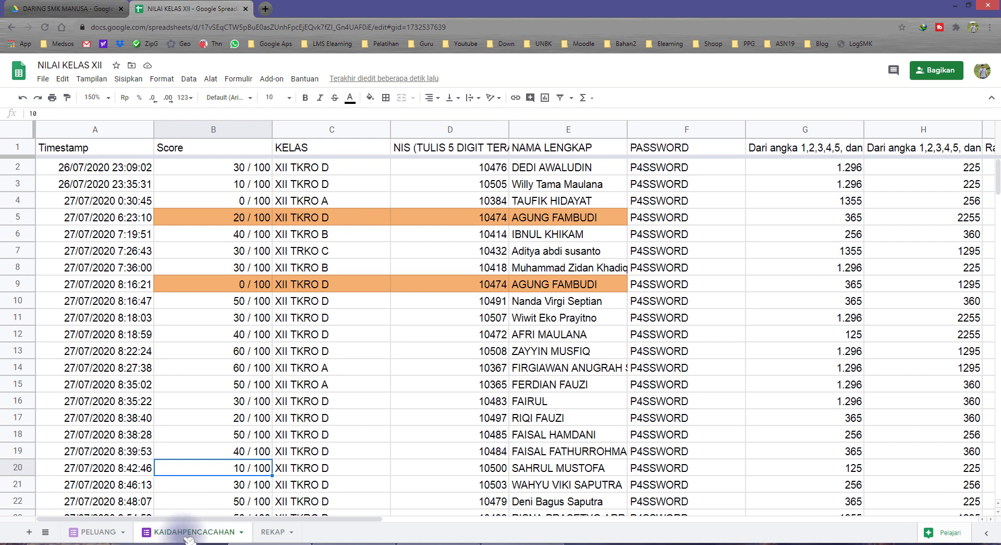
click(271, 532)
click(629, 187)
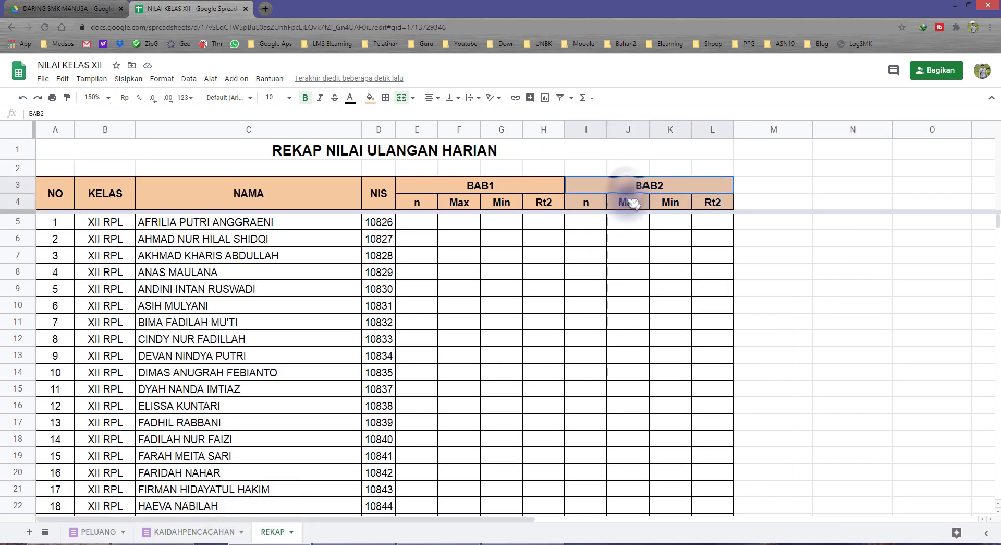
drag(633, 203, 711, 205)
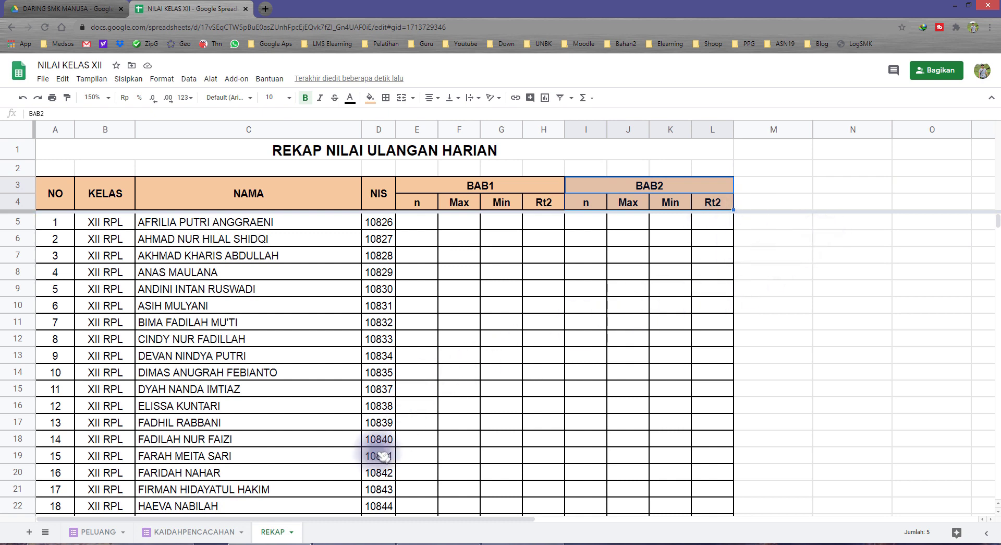
- Examine the BAB1 n, Max and Min formulas in E5, F5 and G5 on REKAP without changing them
click(418, 222)
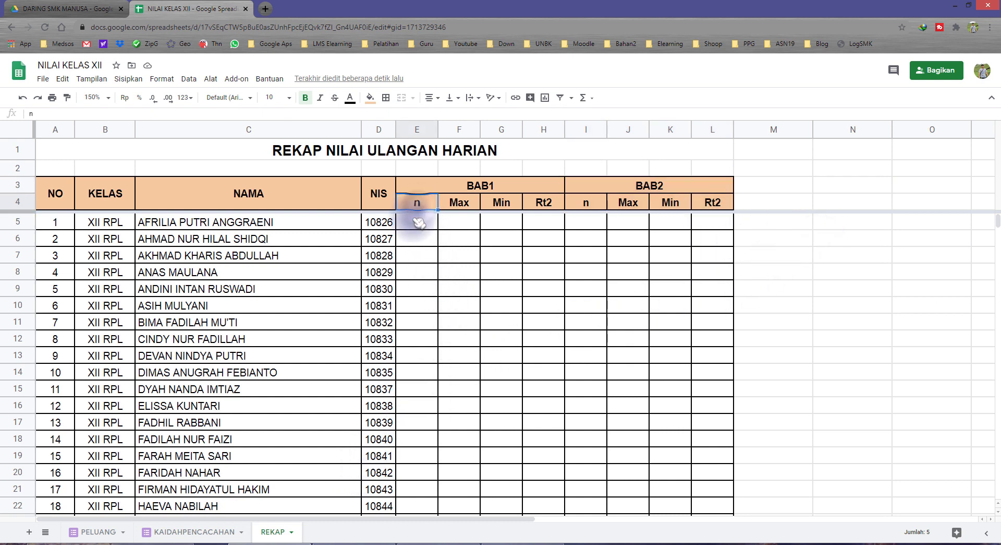
double_click(424, 229)
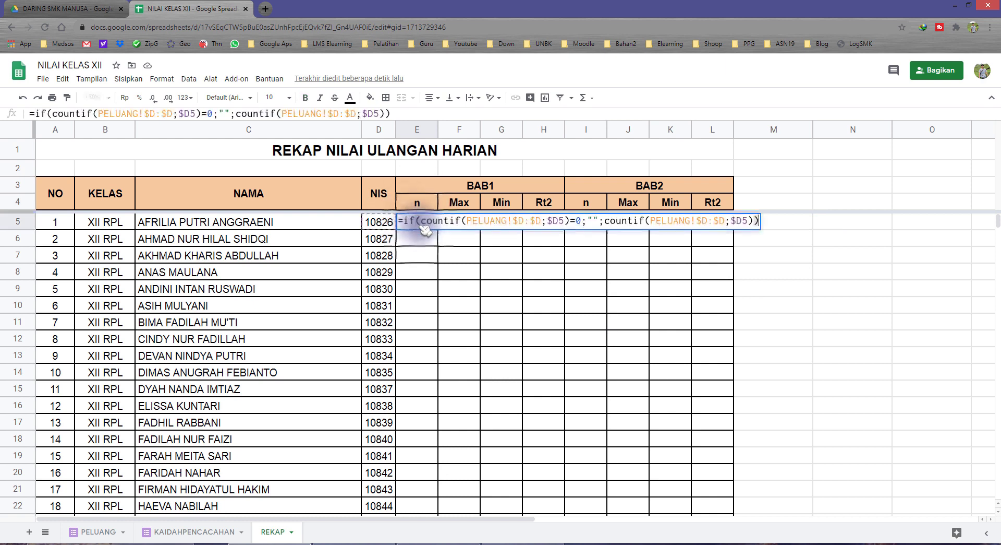
drag(414, 220, 620, 221)
key(Escape)
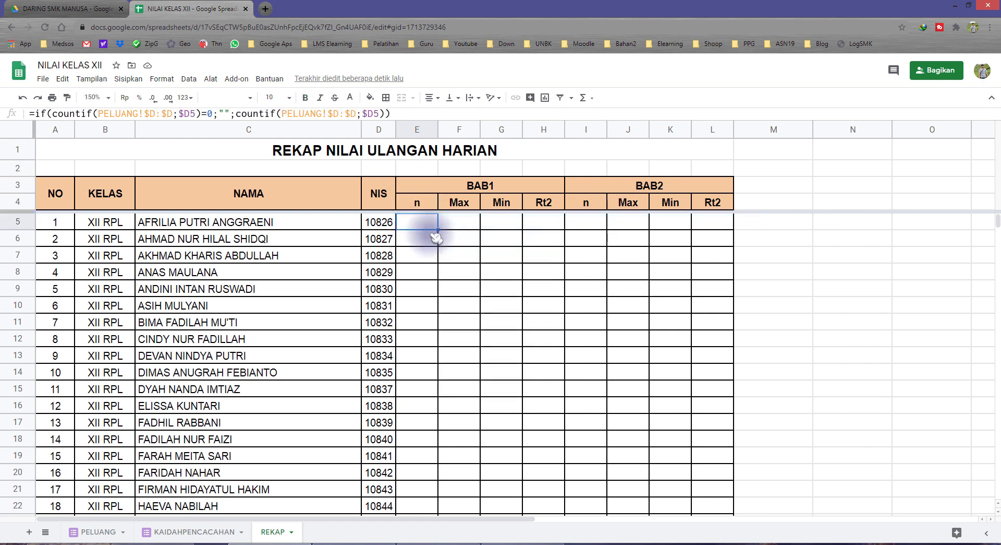
click(466, 226)
double_click(468, 227)
drag(458, 223, 660, 223)
key(Escape)
double_click(500, 225)
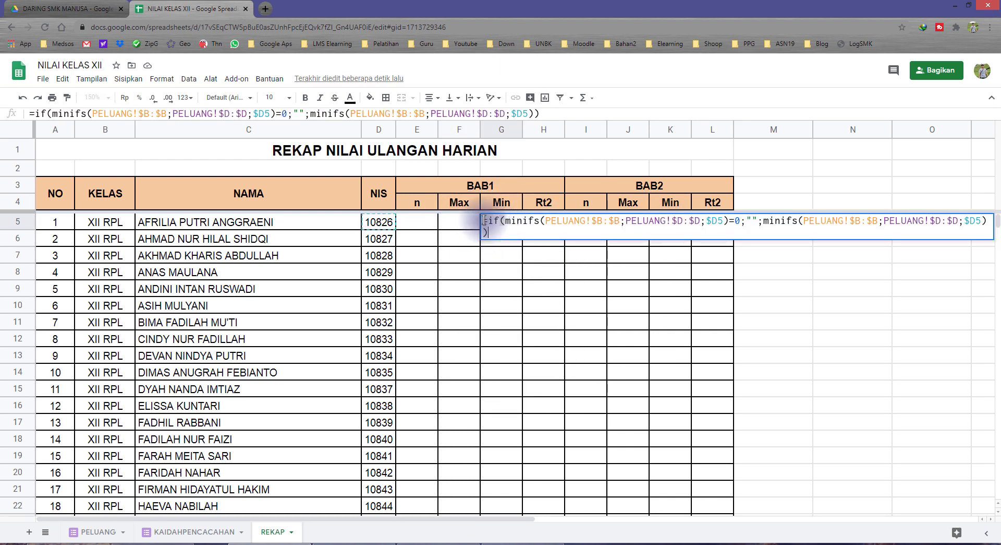
mouse_move(484, 220)
mouse_down()
mouse_move(516, 232)
mouse_move(487, 217)
mouse_up()
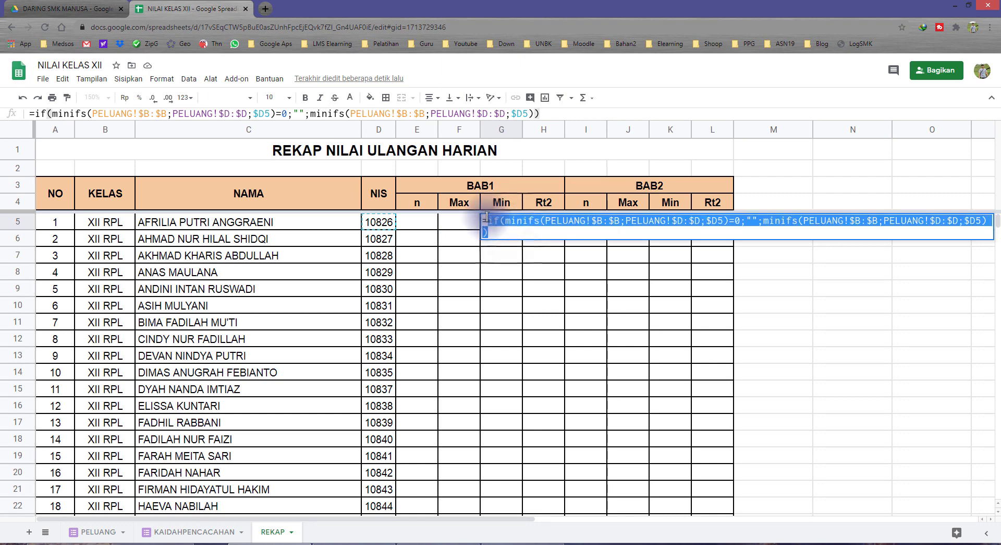
key(Escape)
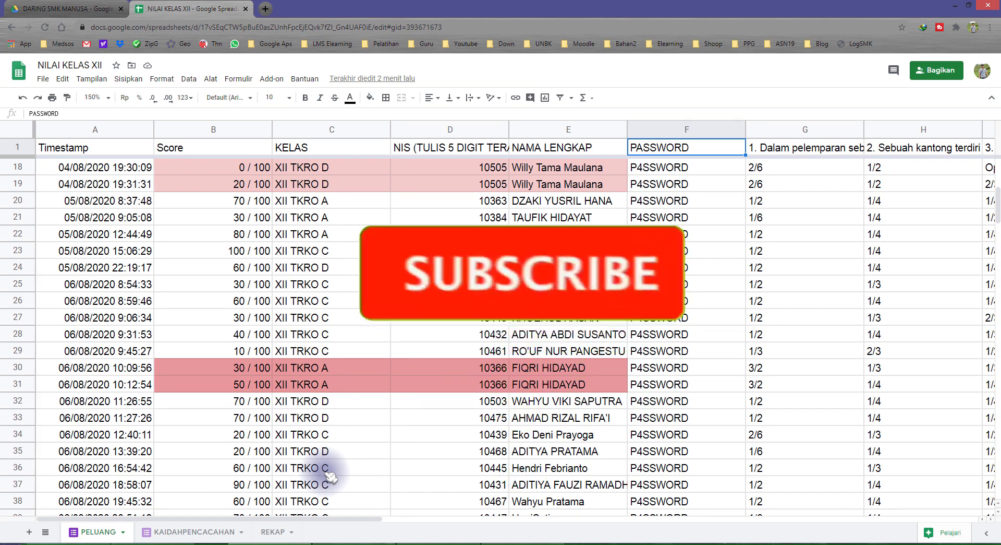
scroll(407, 417, up, 5)
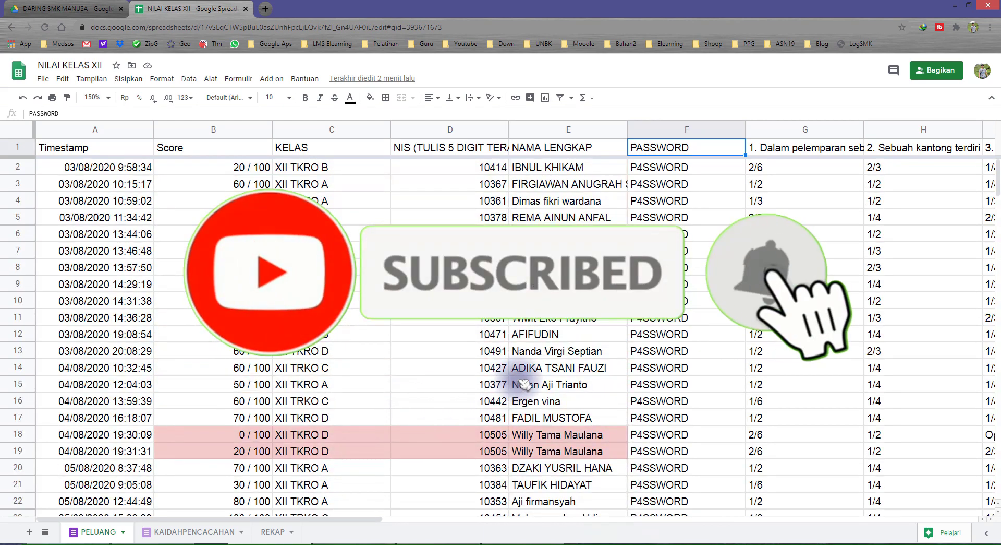